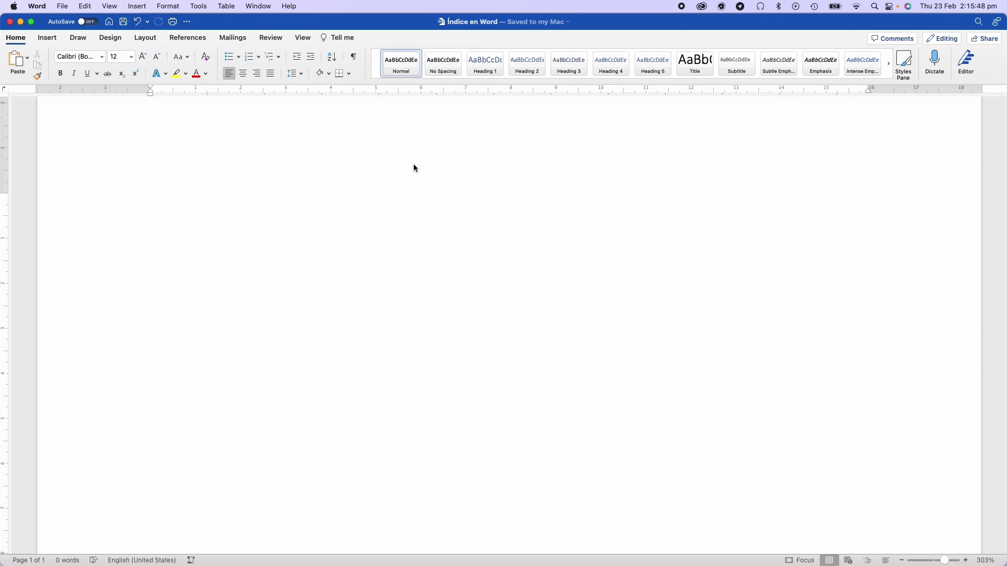
Bring the Chrome lipsum.com window in front of the Word document 'Índice en Word'
key("ctrl+Up")
left_click(706, 379)
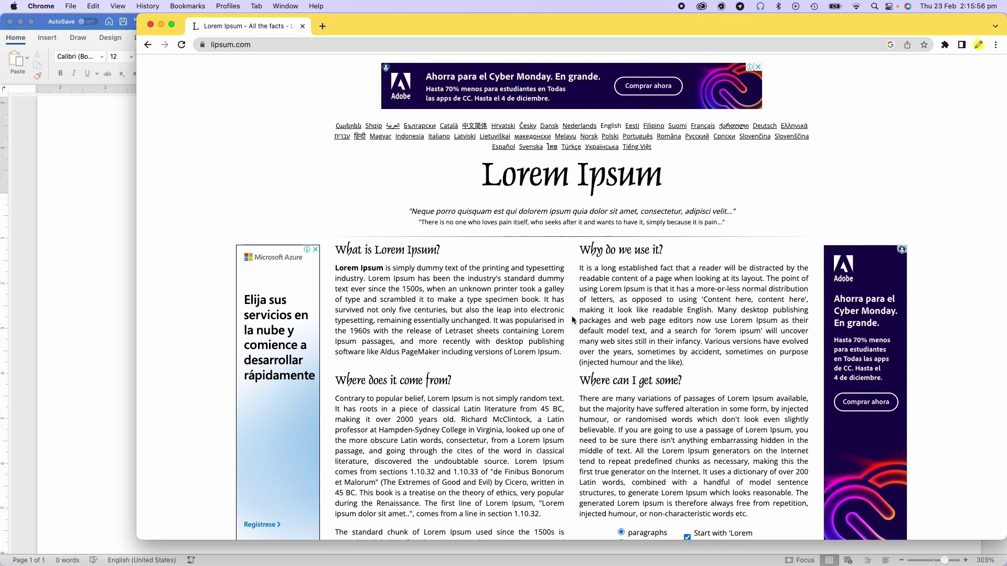
Generate 100 paragraphs of Lorem Ipsum on lipsum.com
scroll(573, 319, "down", 5)
scroll(572, 319, "down", 10)
scroll(572, 319, "up", 10)
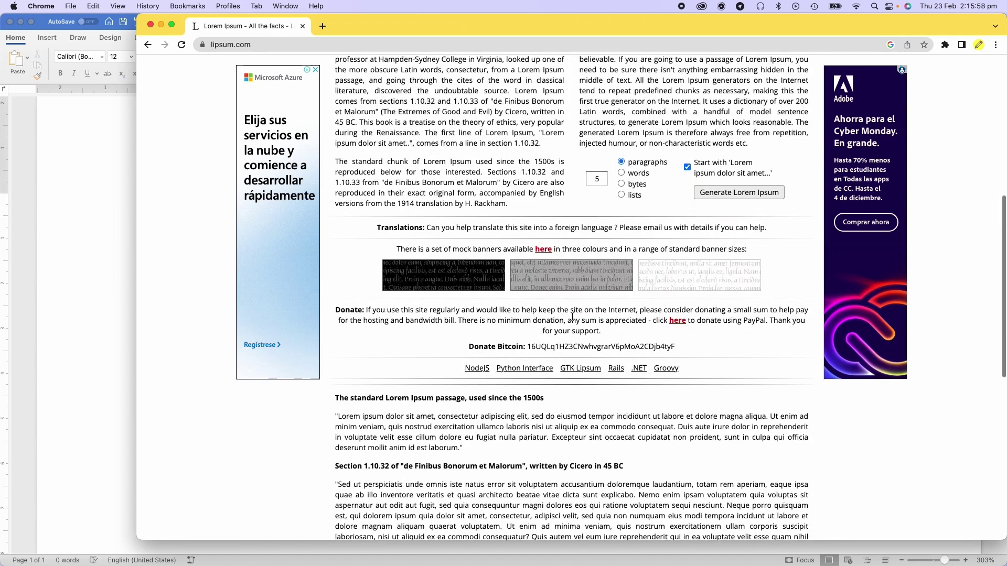
scroll(572, 319, "up", 2)
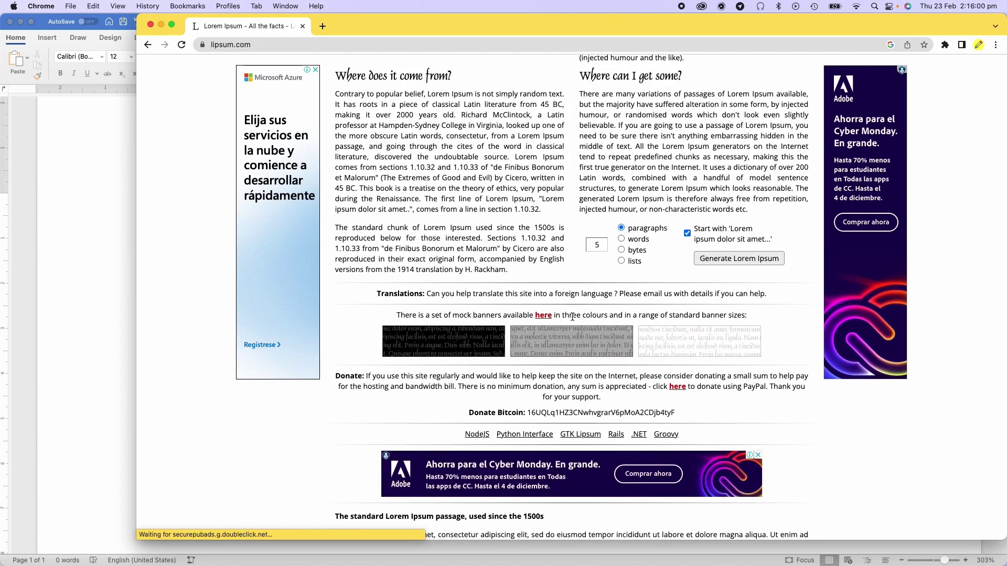
double_click(598, 245)
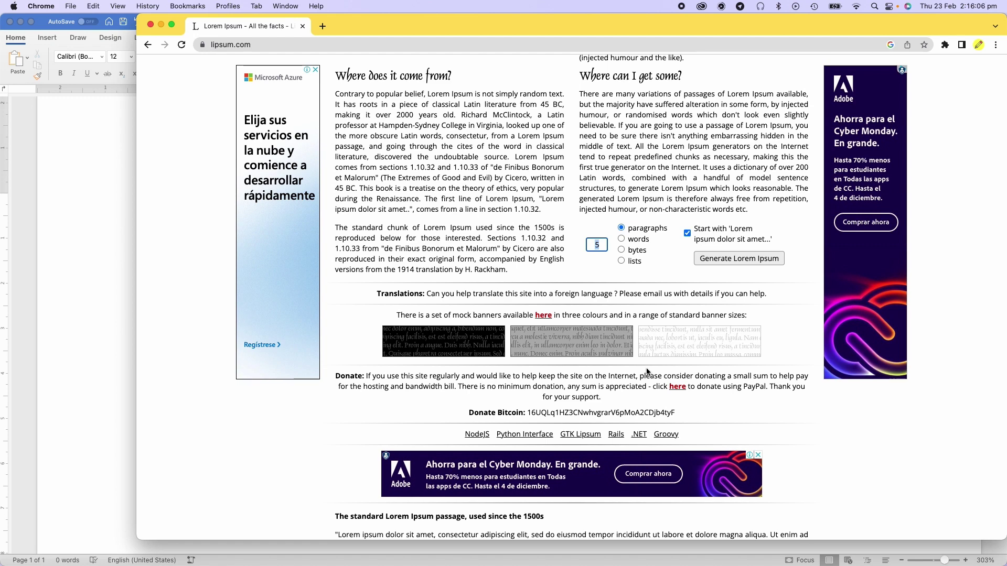
type("100")
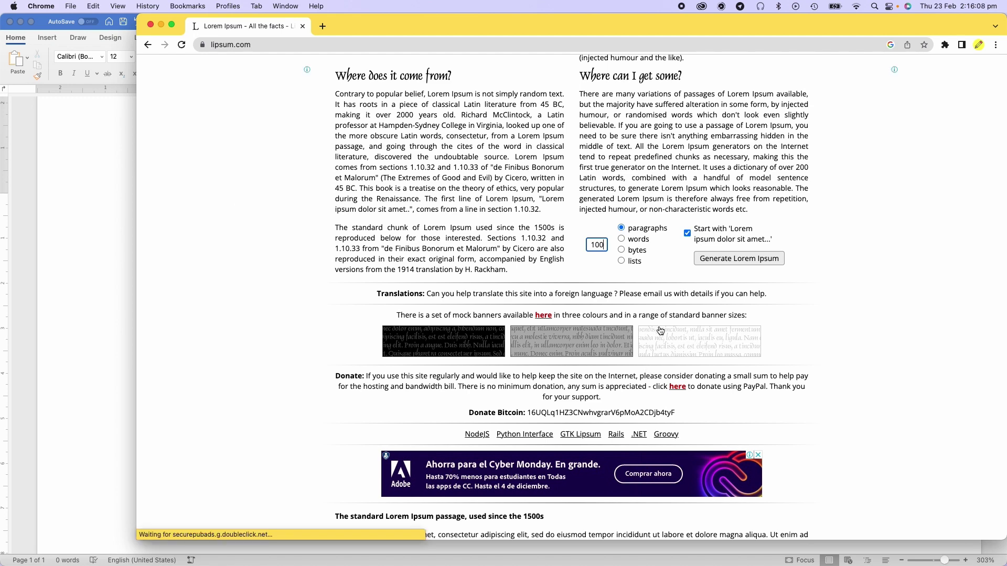
left_click(726, 267)
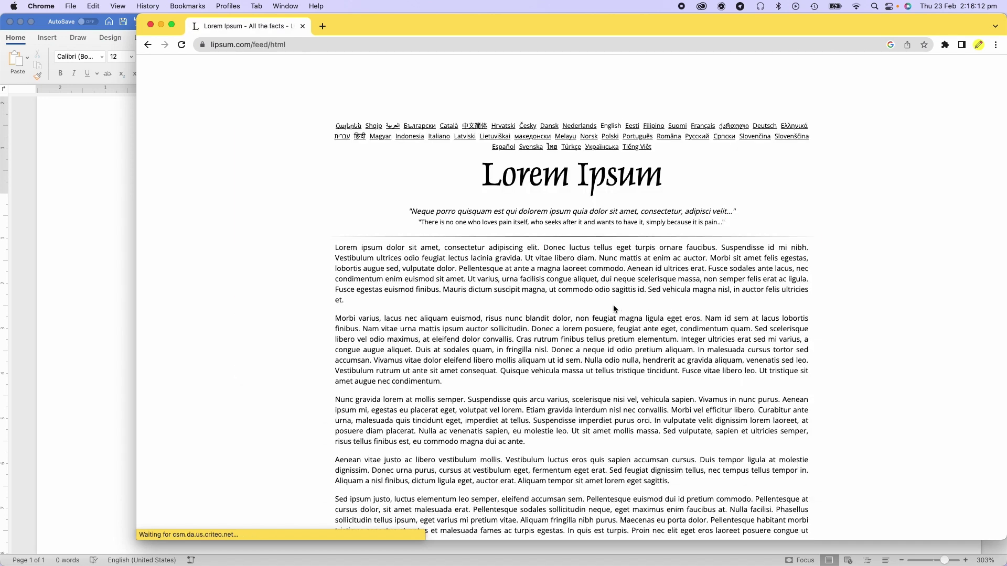
Select the generated Lorem Ipsum text from the first paragraph to the last
left_click_drag(341, 253, 807, 381)
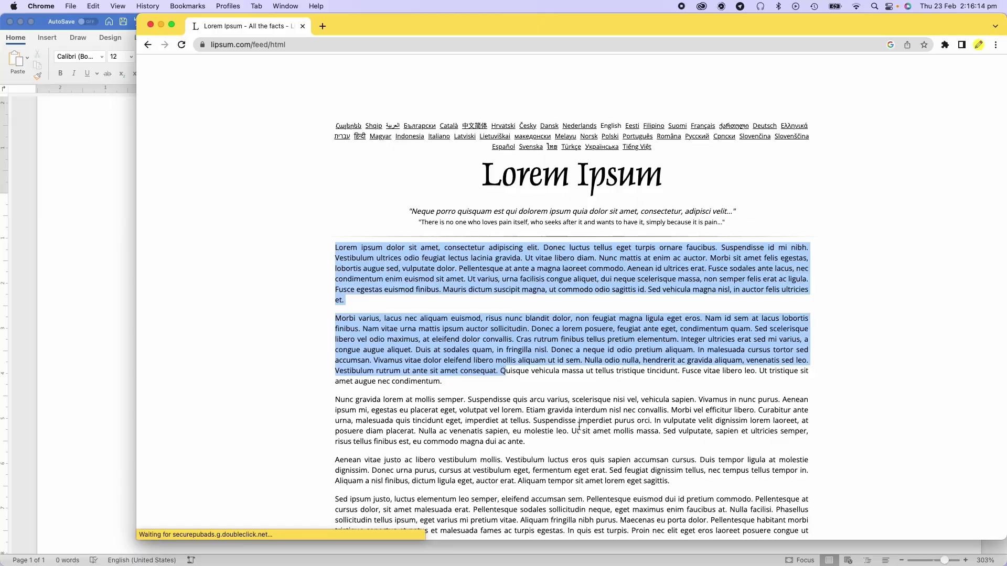
scroll(579, 428, "down", 10)
scroll(579, 428, "down", 5)
scroll(579, 427, "down", 5)
scroll(580, 427, "down", 5)
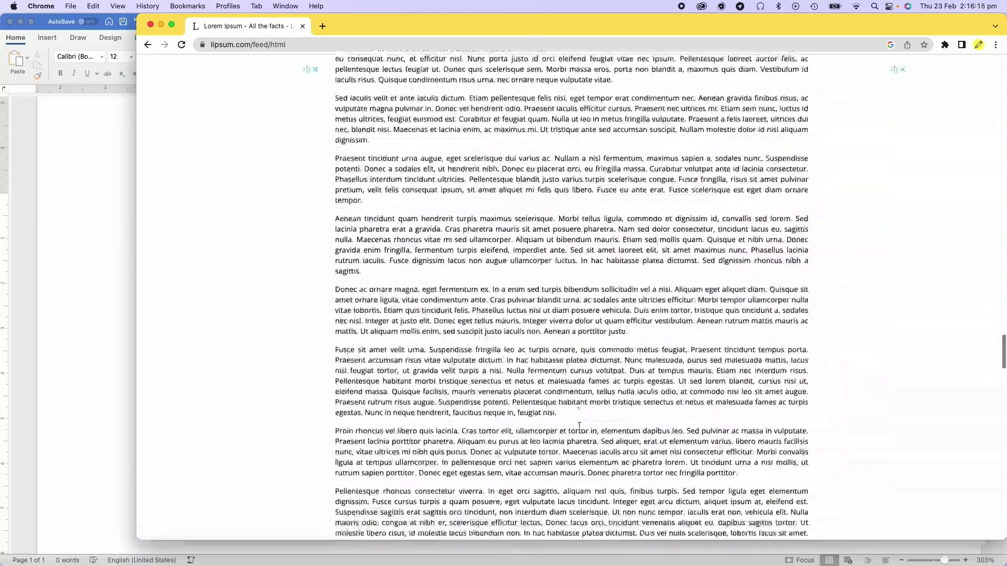
scroll(579, 427, "down", 5)
scroll(579, 427, "down", 5)
scroll(579, 426, "down", 5)
scroll(581, 425, "down", 5)
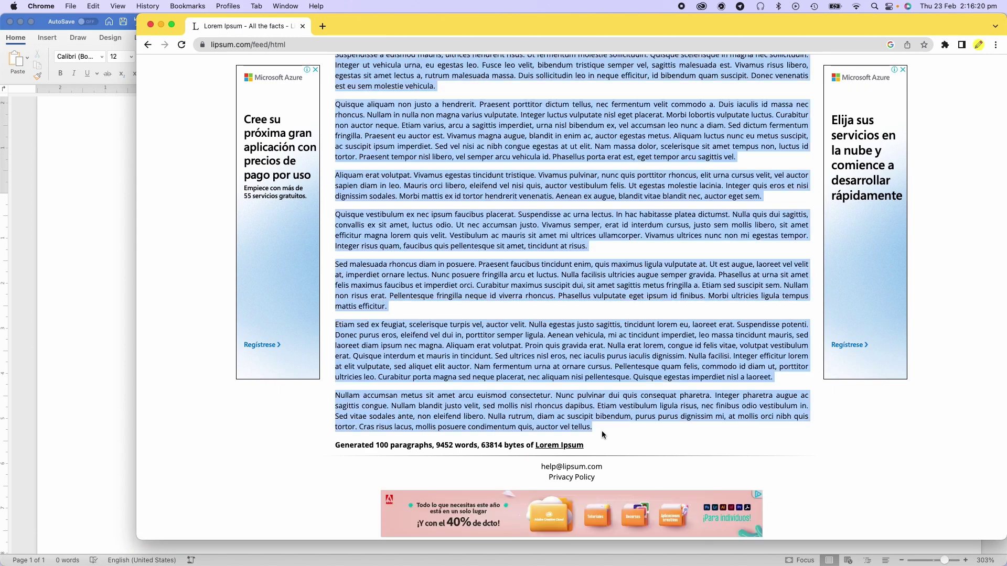
left_click(602, 430, "shift")
Paste the Lorem Ipsum into 'Índice en Word' via Paste Special as Unformatted Text
left_click(112, 229)
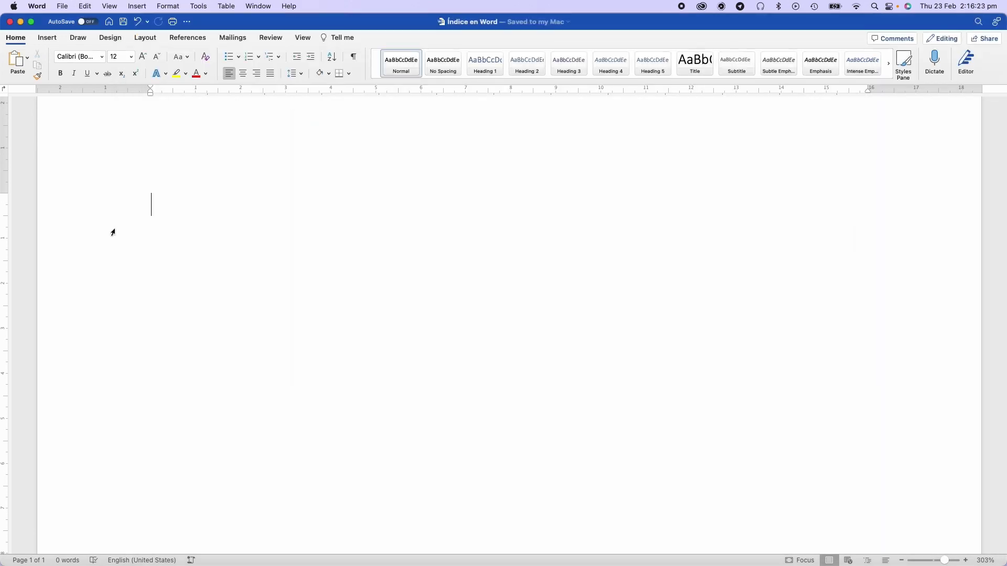
left_click(85, 6)
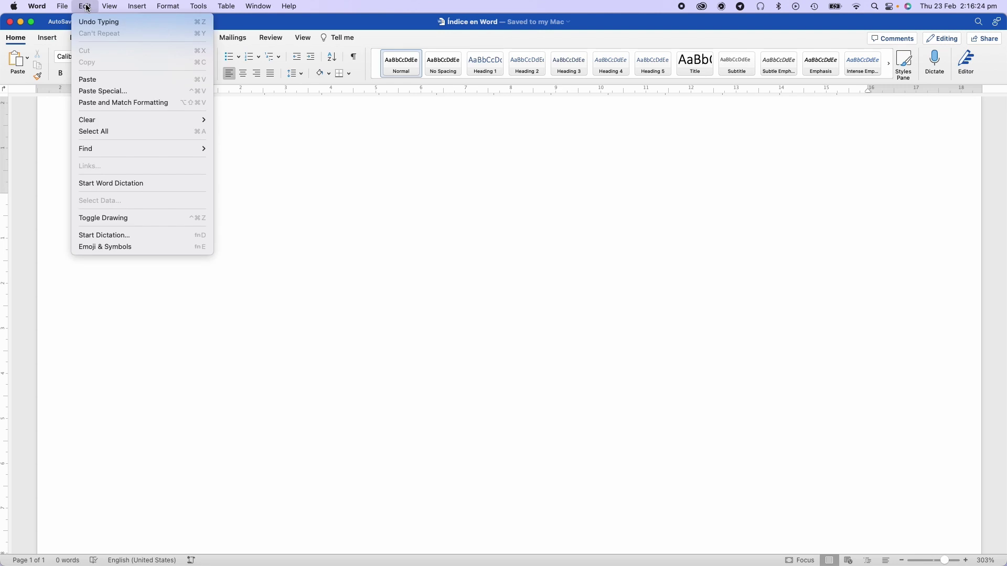
left_click(147, 92)
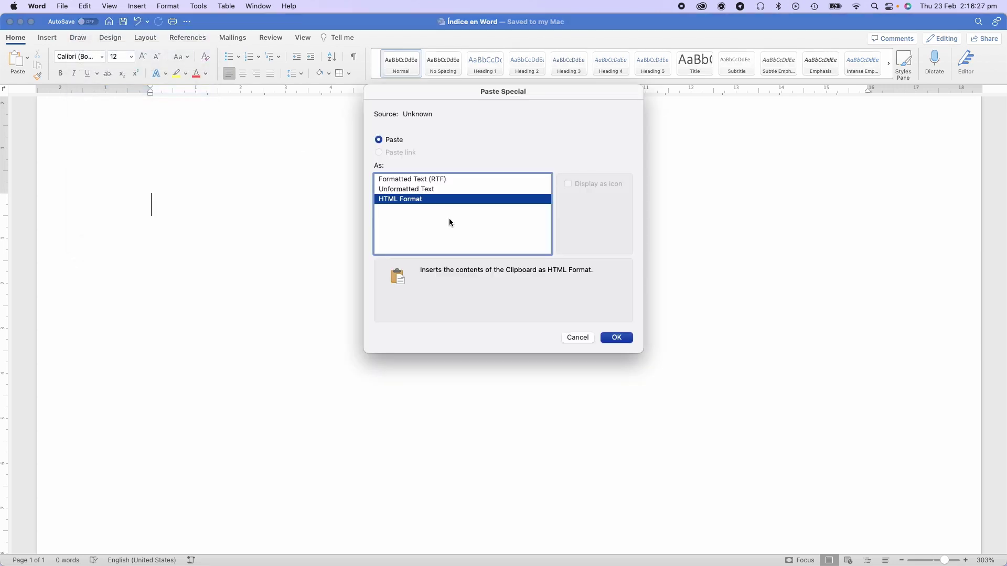
left_click(451, 190)
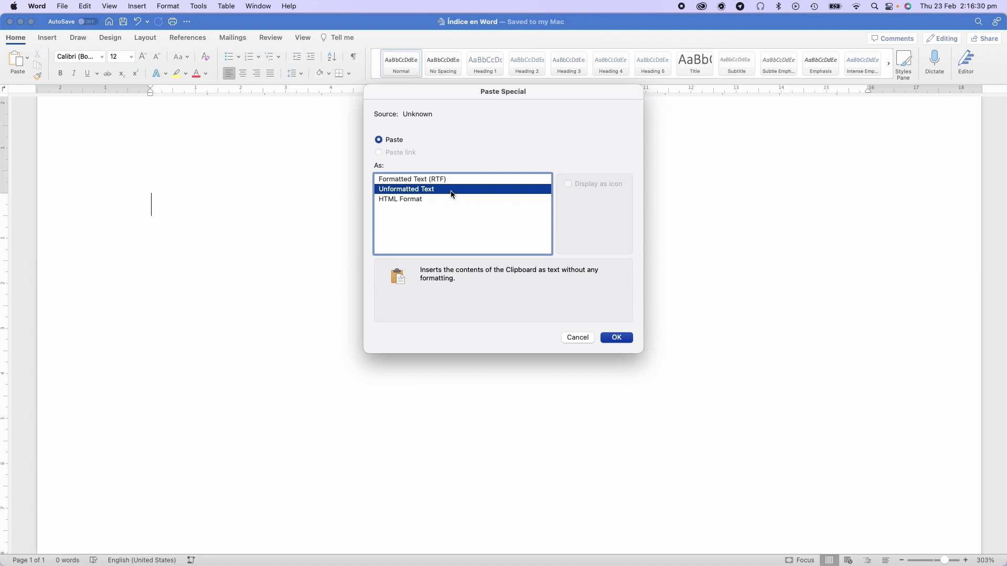
left_click(617, 338)
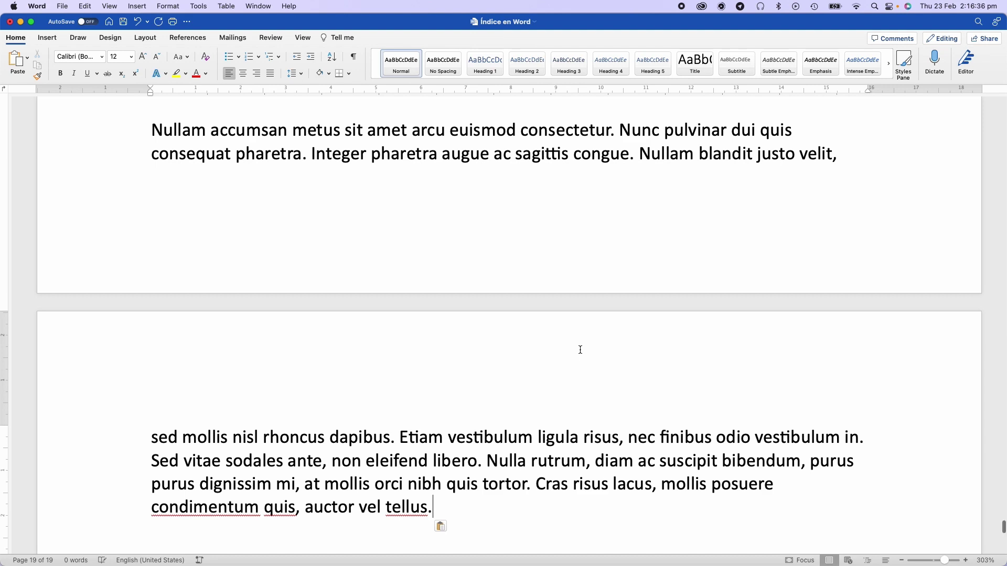
Zoom out and scroll back up to the start of the pasted text
left_click(902, 560)
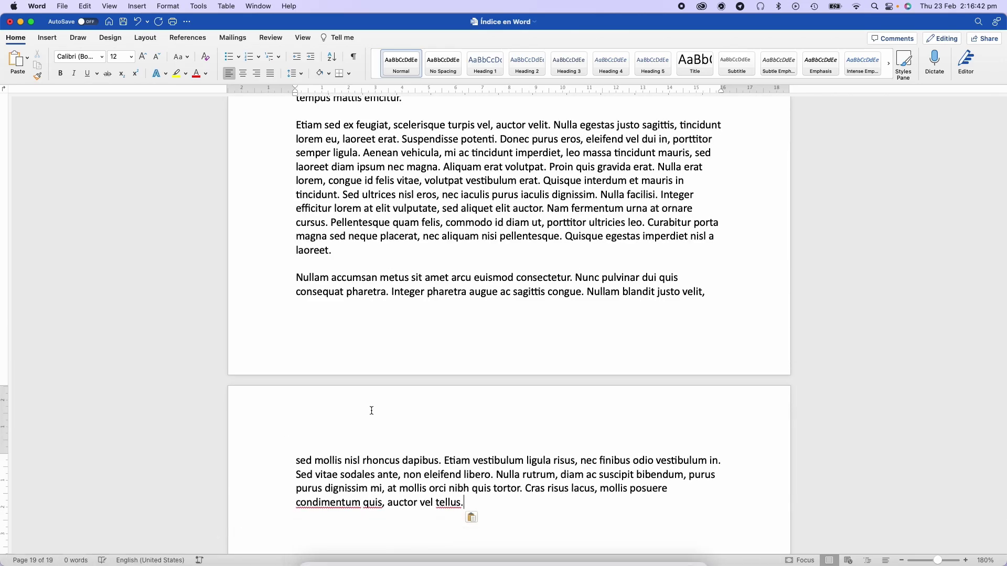
scroll(593, 344, "up", 5)
scroll(593, 344, "up", 5)
scroll(592, 344, "up", 10)
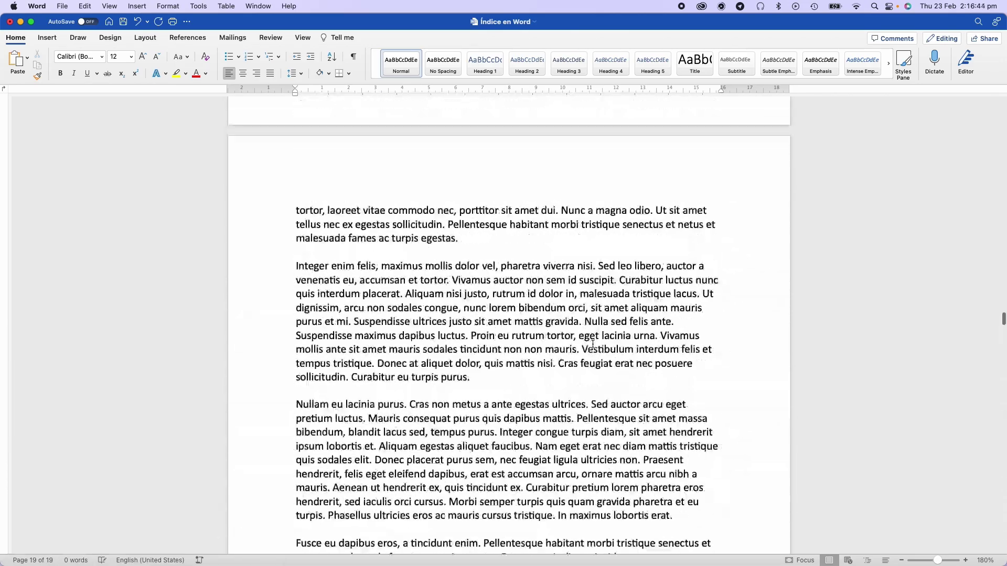
scroll(593, 344, "up", 10)
scroll(593, 344, "up", 10)
scroll(593, 344, "up", 10)
scroll(593, 344, "up", 10)
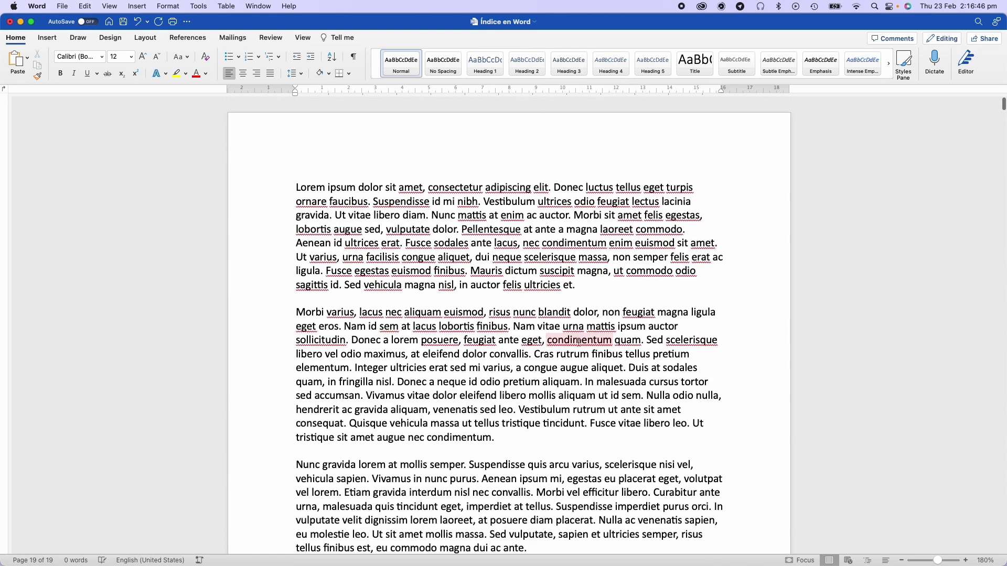
Break the first paragraph before 'Donec' and select the 'Lorem ipsum dolor sit amet…' line
left_click(288, 181)
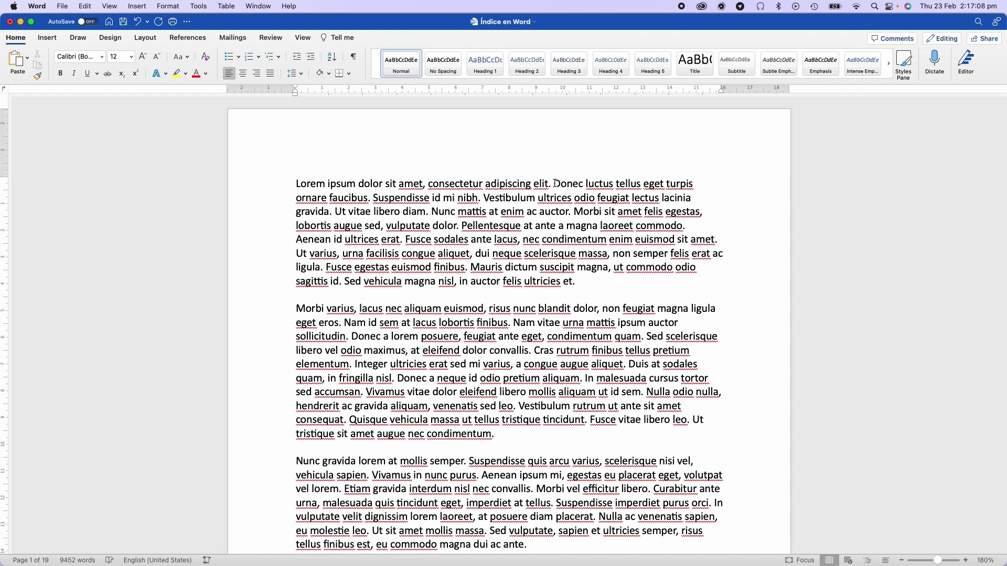
left_click(555, 184)
key("Return")
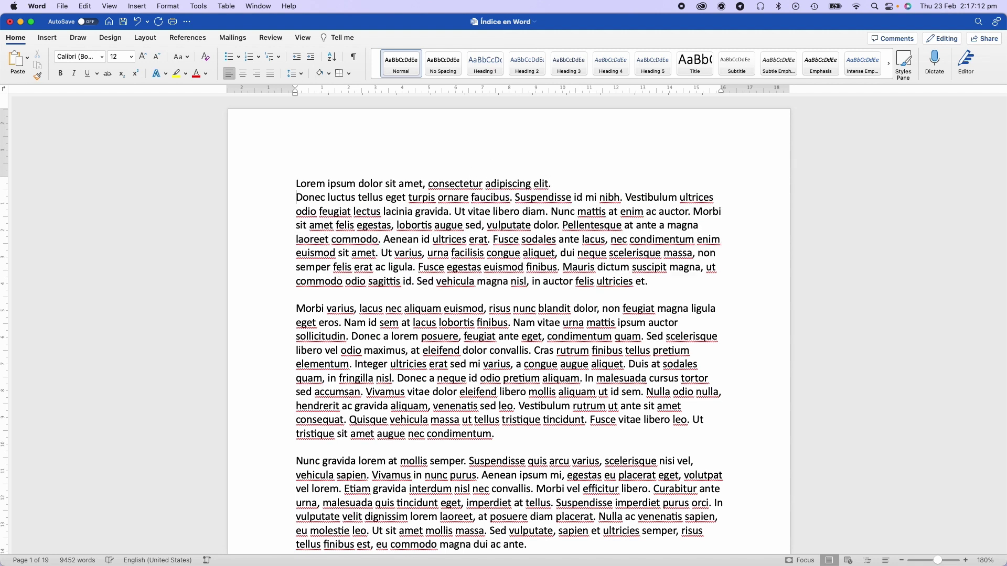
left_click(297, 183)
key("shift+Down")
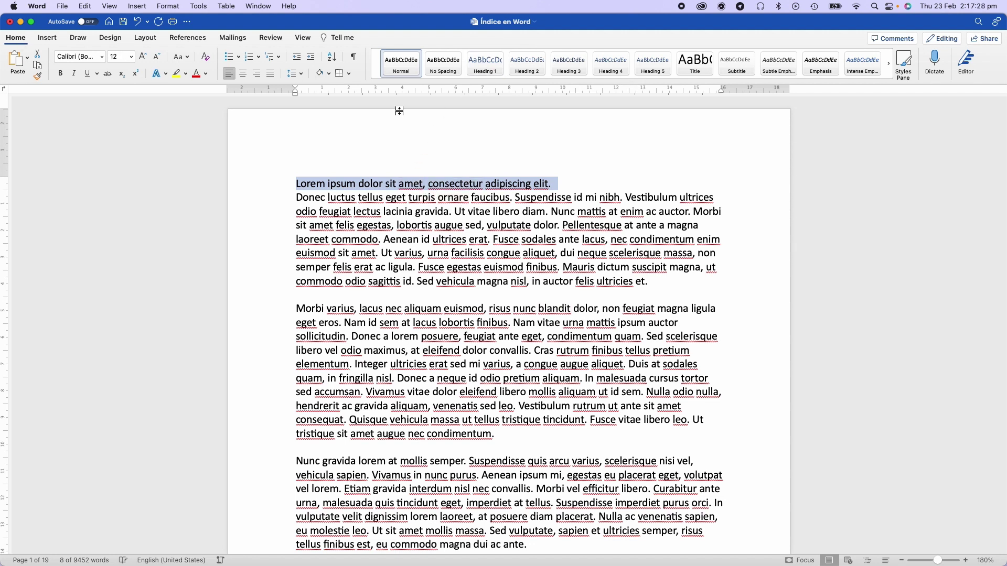
Make the 'Lorem ipsum' line and the split-off 'Quisque condimentum' sentence Heading 1
left_click(501, 75)
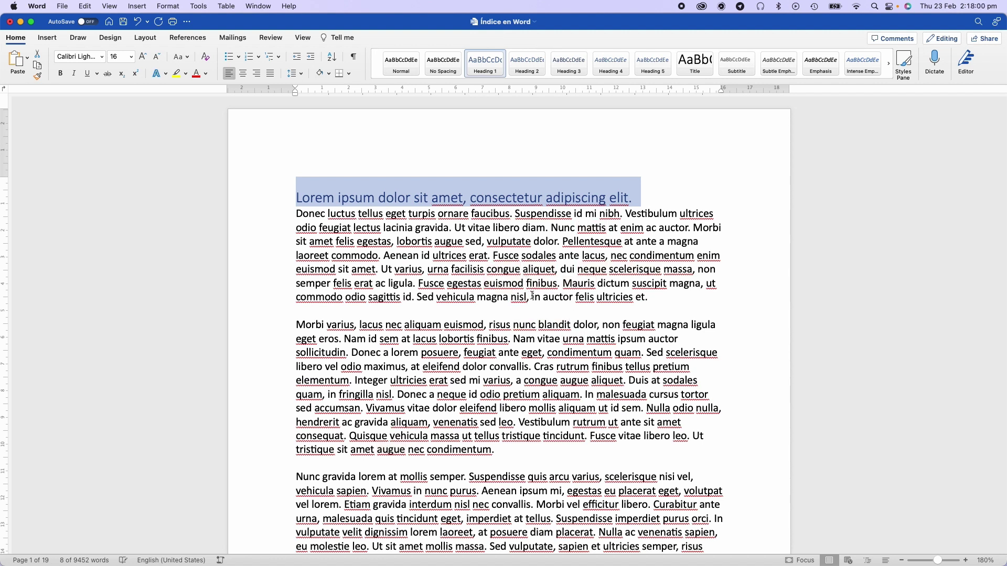
scroll(557, 385, "down", 5)
scroll(556, 386, "down", 10)
scroll(557, 385, "down", 10)
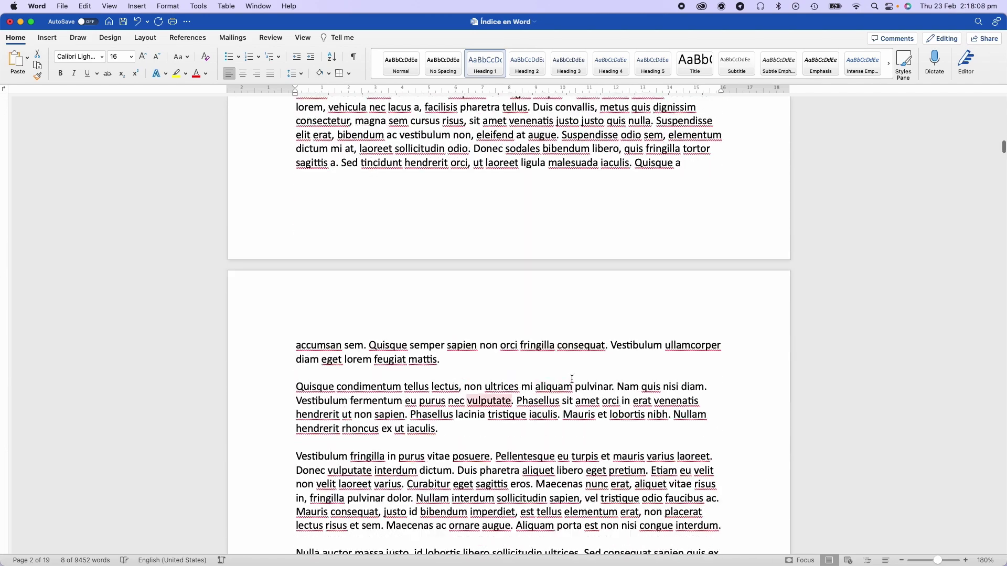
left_click(596, 385)
key("Return")
triple_click(472, 384)
left_click(485, 67)
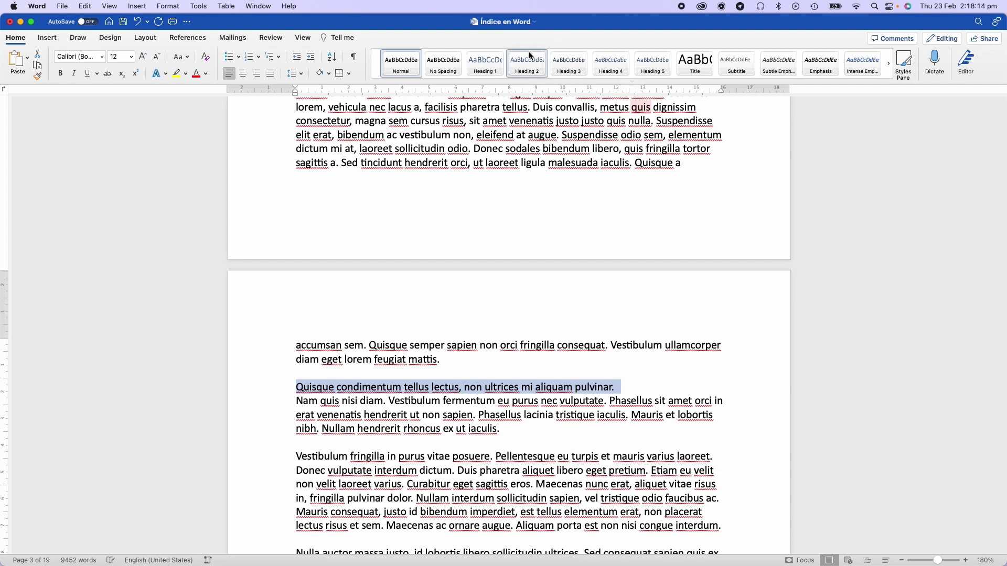
left_click(486, 68)
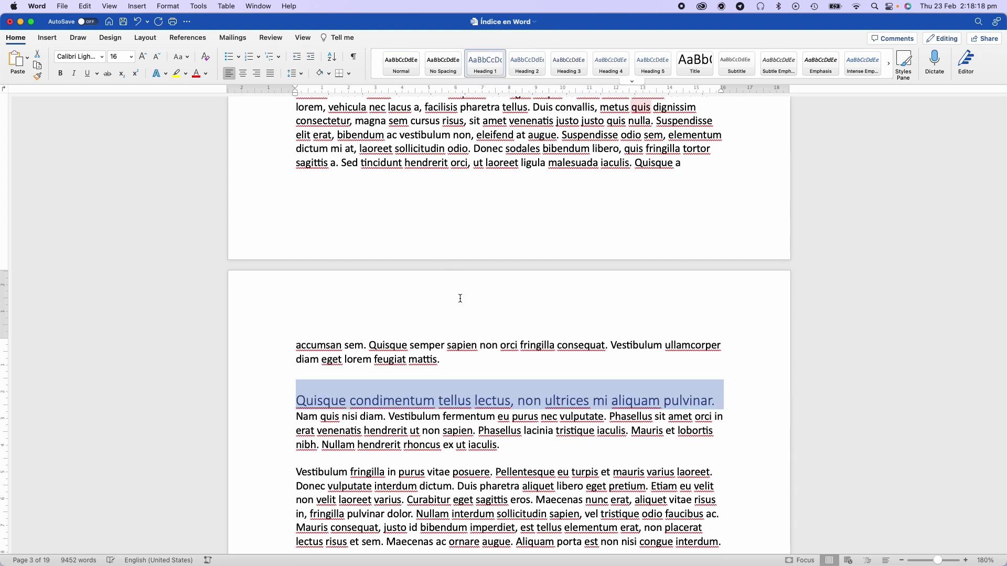
Apply Heading 1 to the next opening sentence further down the document
scroll(456, 450, "down", 5)
scroll(455, 450, "down", 1)
scroll(454, 450, "down", 10)
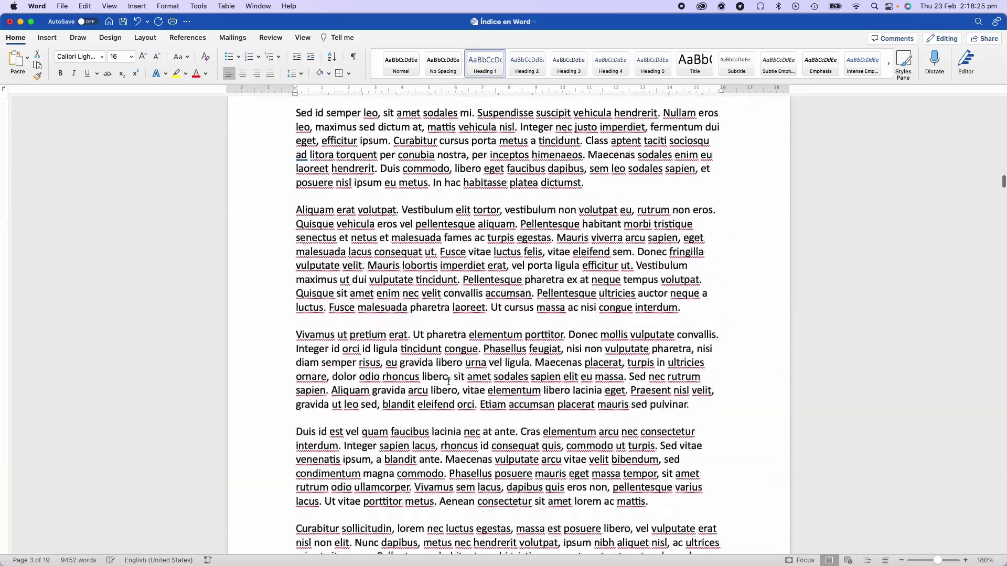
scroll(454, 450, "down", 10)
scroll(454, 450, "down", 10)
left_click_drag(295, 317, 582, 317)
left_click(492, 68)
Select text within the Vestibulum heading
scroll(443, 373, "down", 10)
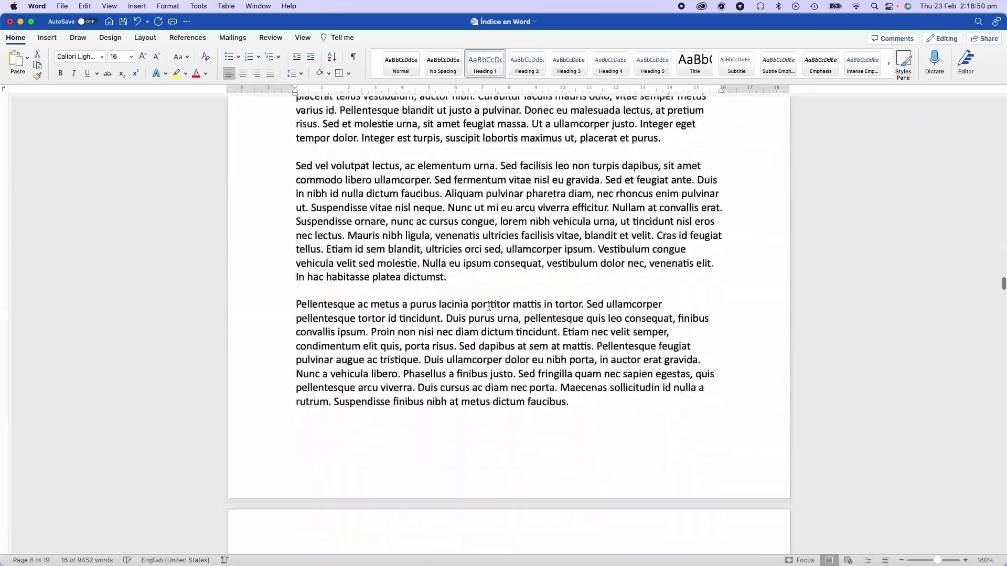
scroll(444, 373, "down", 10)
scroll(444, 373, "down", 10)
scroll(444, 374, "down", 10)
scroll(444, 373, "down", 10)
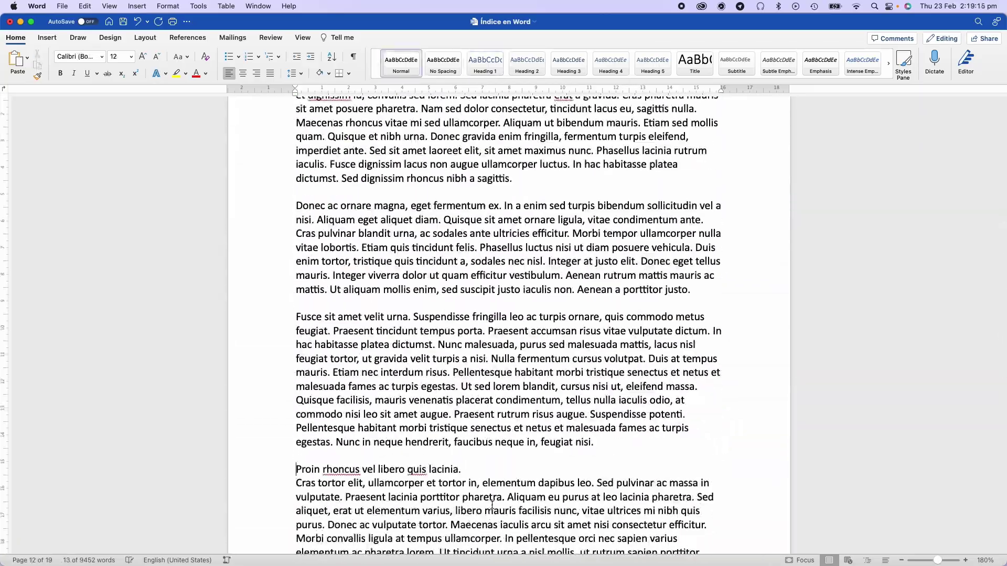
scroll(444, 374, "down", 10)
mouse_move(478, 409)
left_mouse_down()
mouse_move(578, 409)
mouse_move(521, 407)
left_mouse_up()
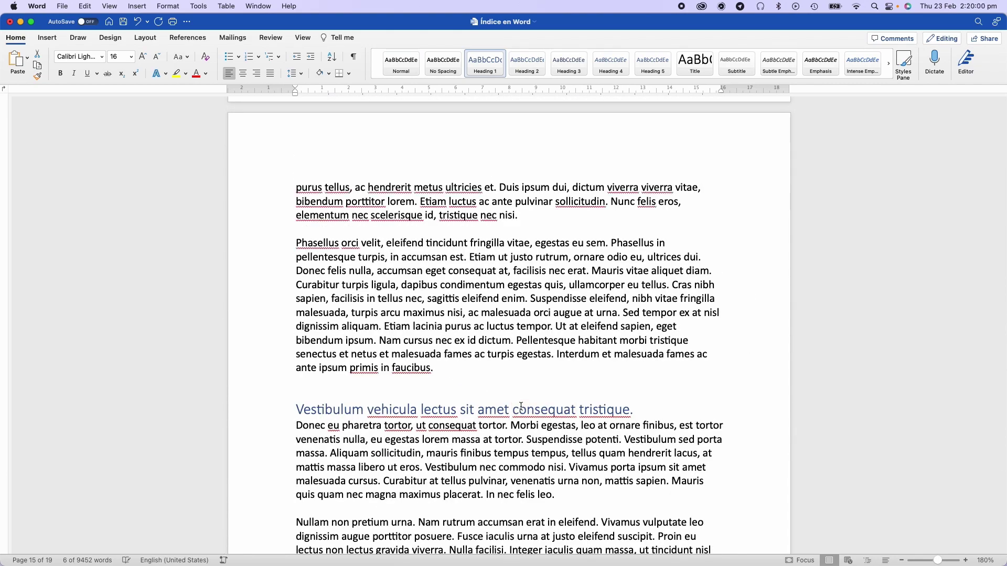
scroll(520, 407, "down", 10)
scroll(521, 407, "down", 10)
scroll(520, 407, "up", 15)
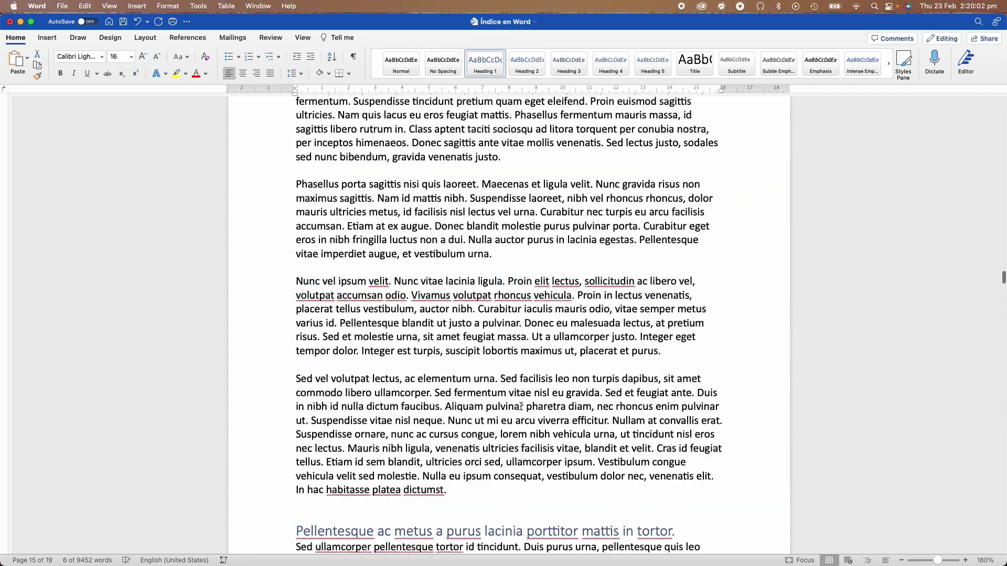
scroll(472, 367, "up", 15)
scroll(416, 337, "up", 15)
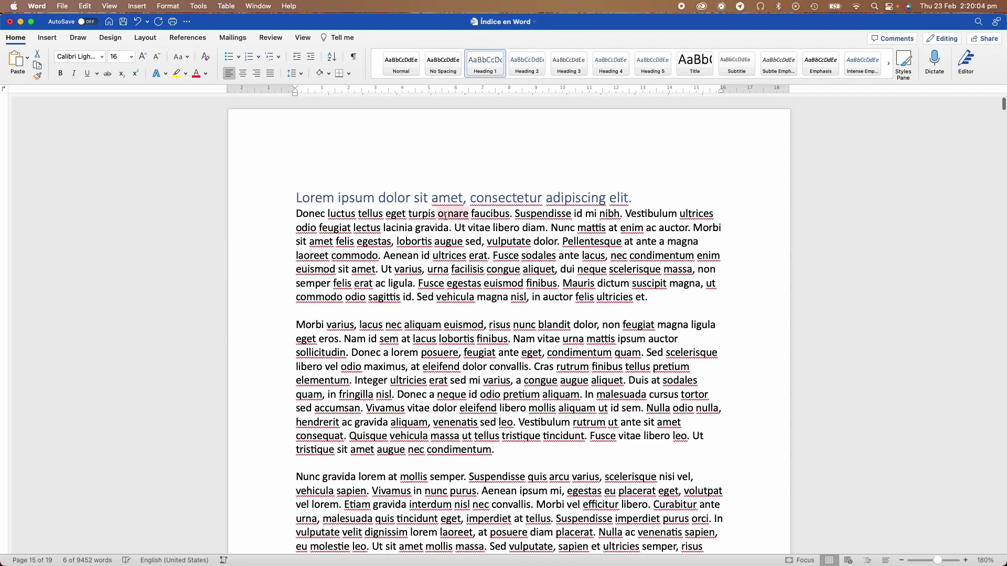
Split off 'Nunc gravida' and 'Suspendisse feugiat' as Heading 2, moving the latter to page 2
left_click(425, 199)
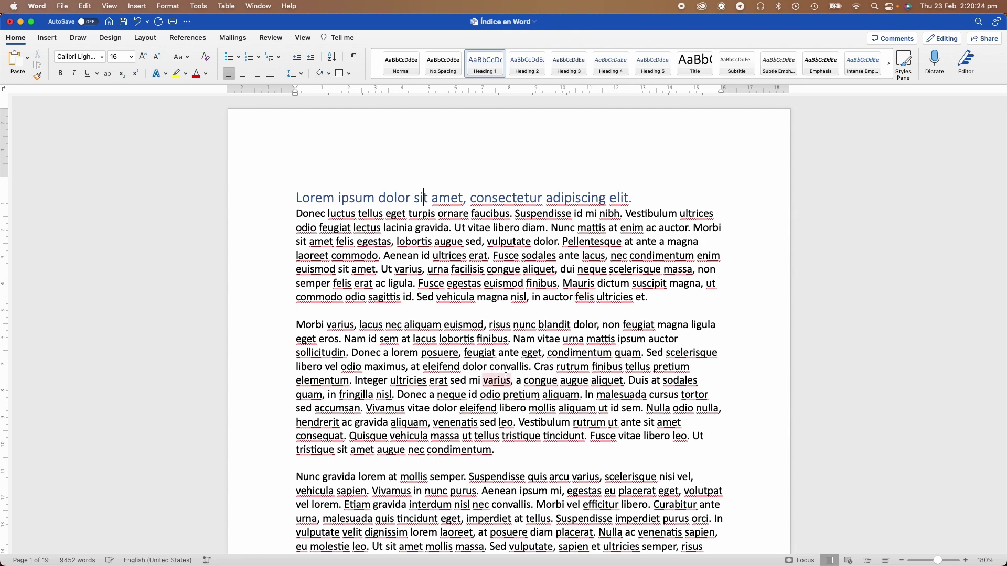
scroll(528, 365, "down", 3)
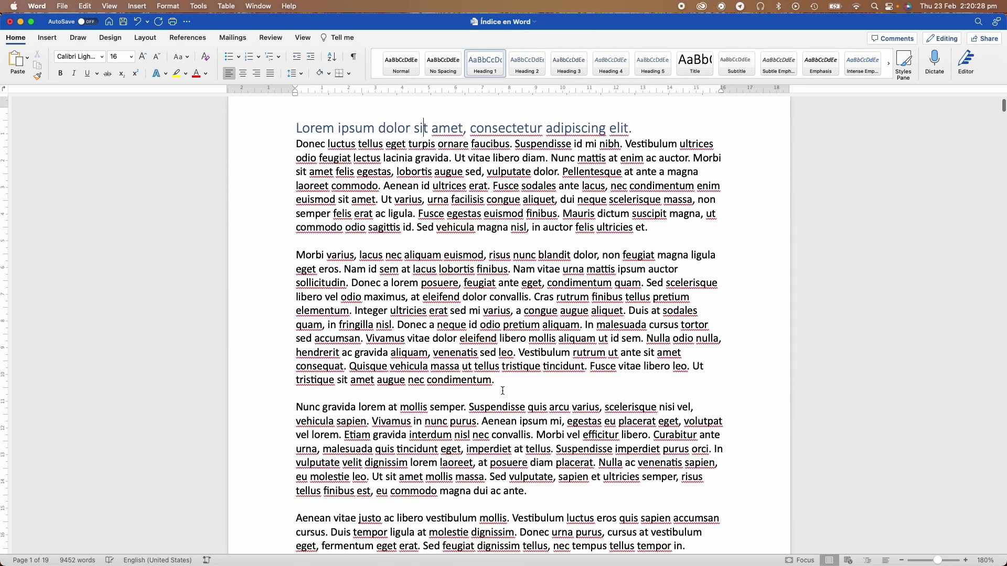
scroll(503, 394, "down", 3)
scroll(504, 393, "down", 1)
right_click(473, 321)
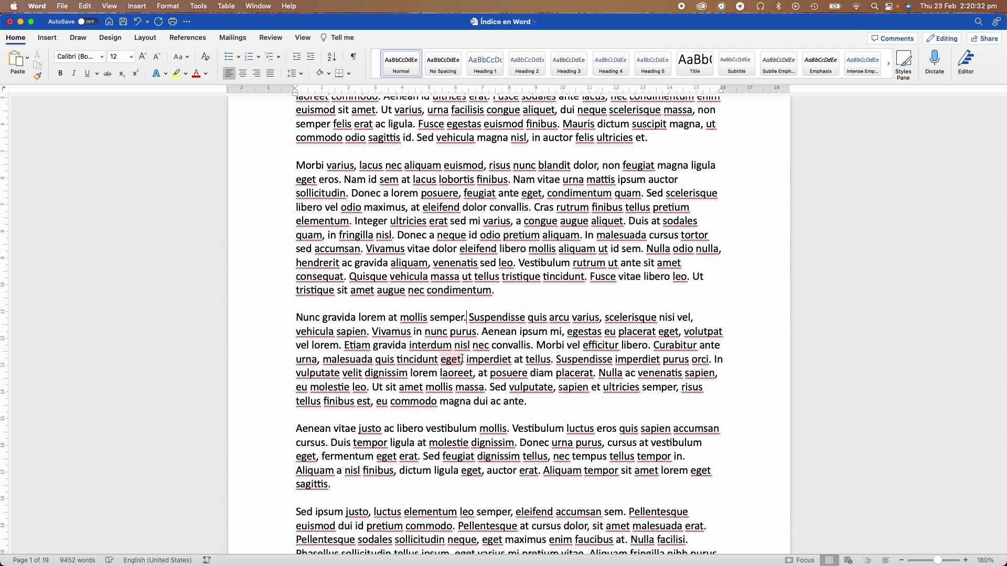
key("Return")
key("shift+Up")
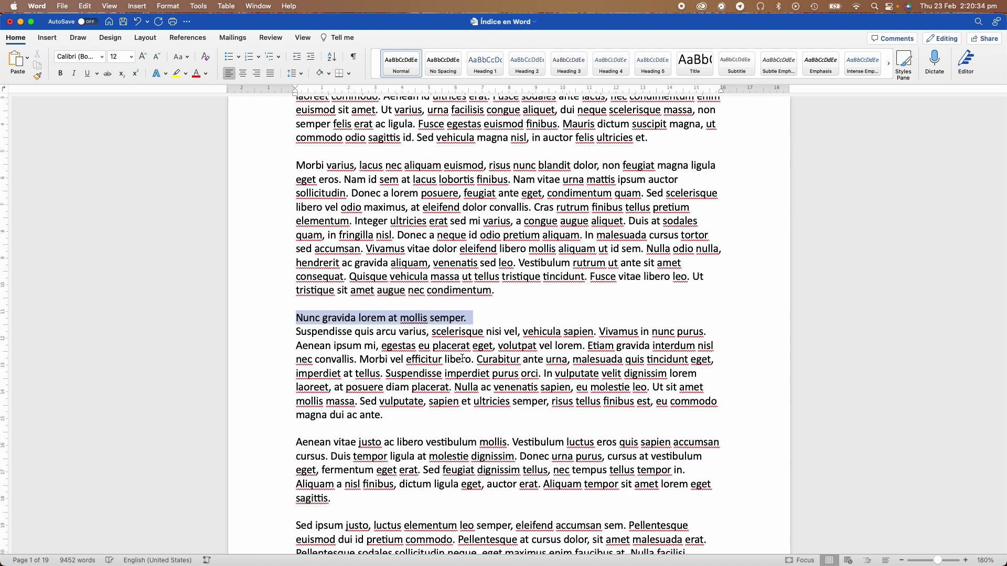
left_click(527, 63)
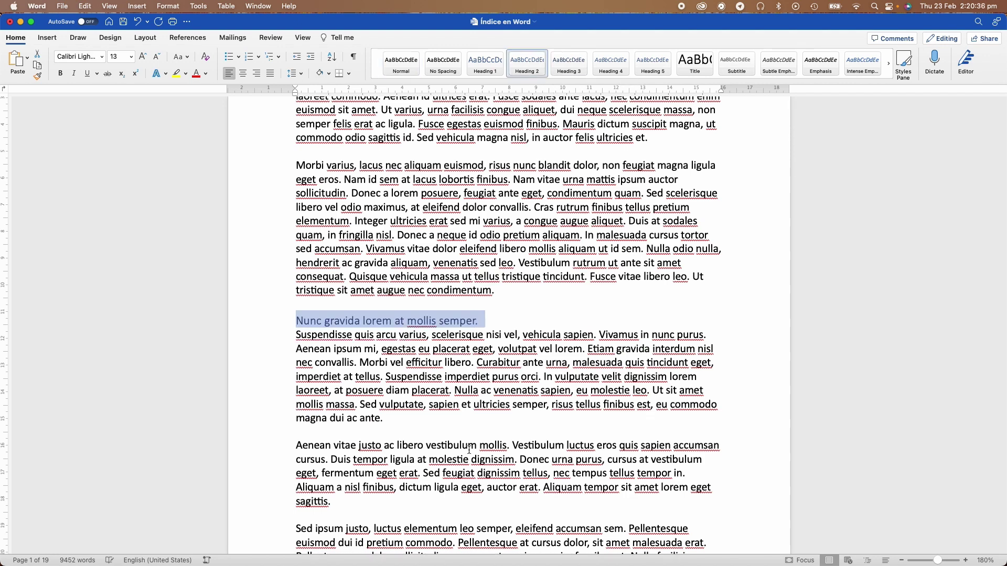
scroll(470, 450, "down", 3)
scroll(469, 450, "down", 4)
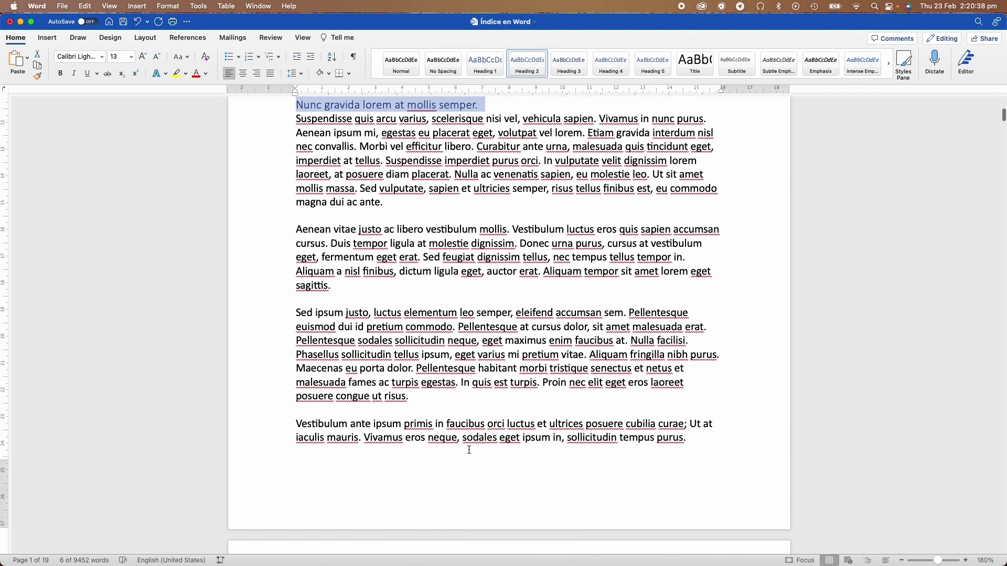
scroll(470, 450, "down", 2)
scroll(505, 460, "down", 3)
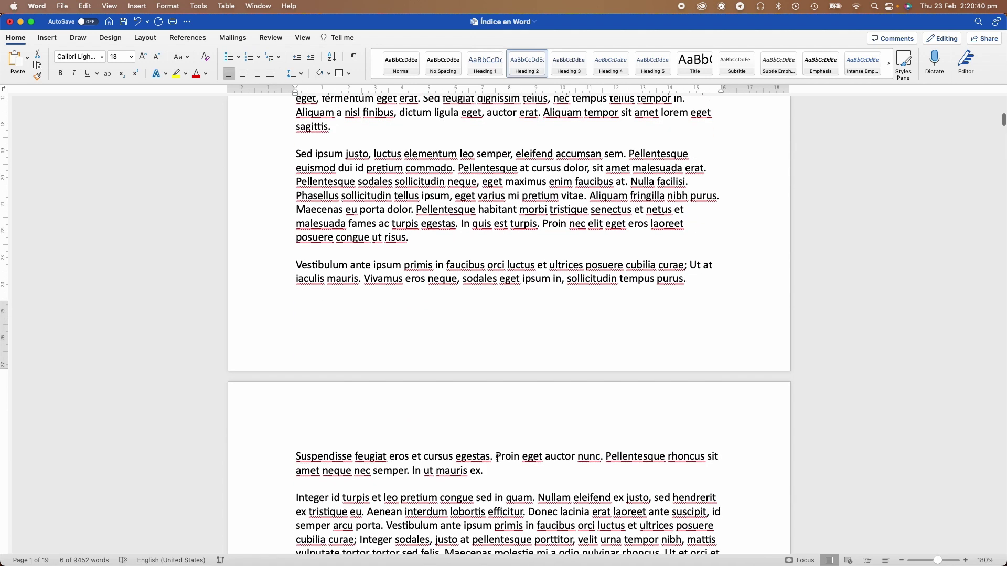
left_click(497, 458)
key("Return")
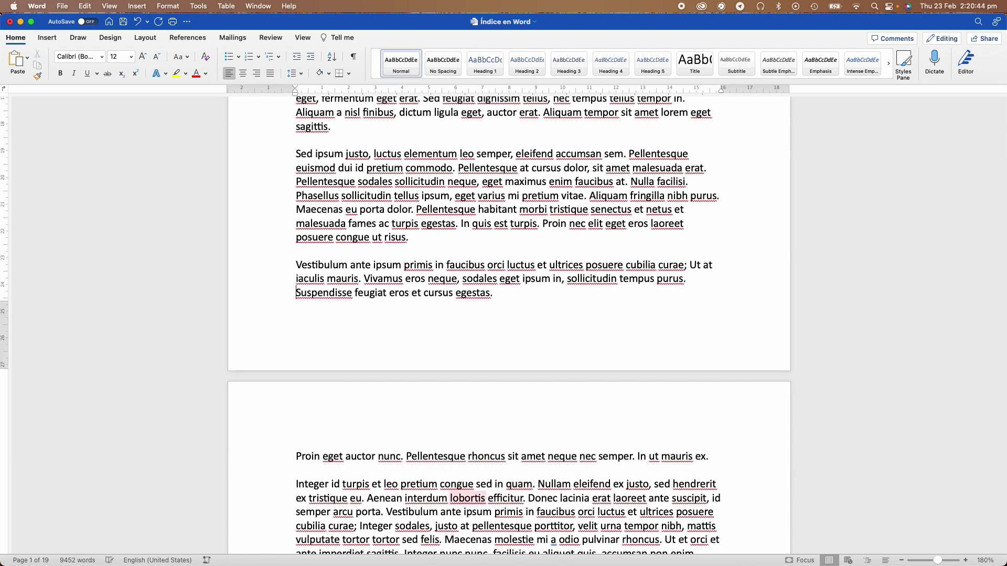
key("super+Return")
key("shift+Down")
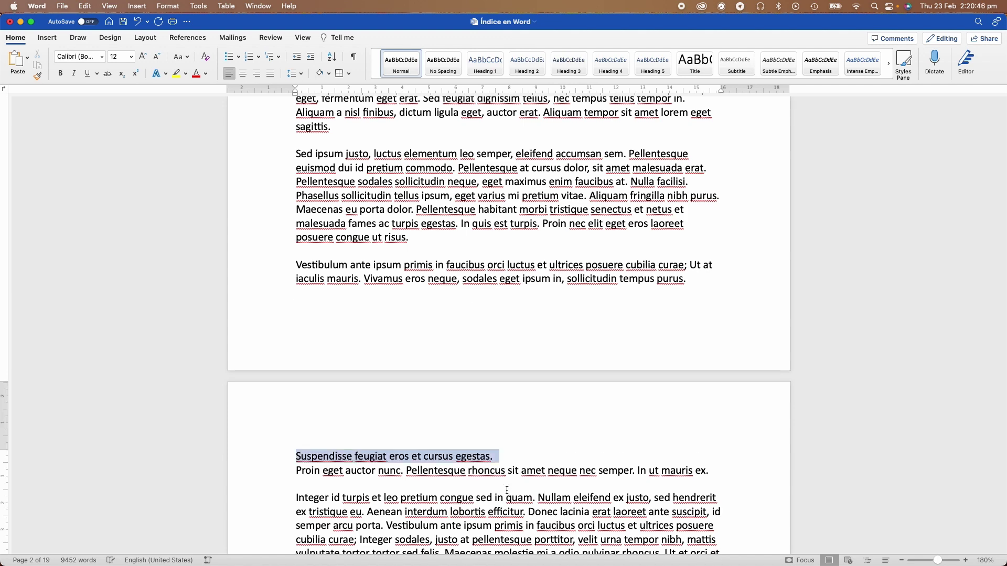
left_click(522, 63)
Split off the 'Aenean' sentence and the next paragraph's opening sentence as Heading 2
scroll(500, 404, "down", 10)
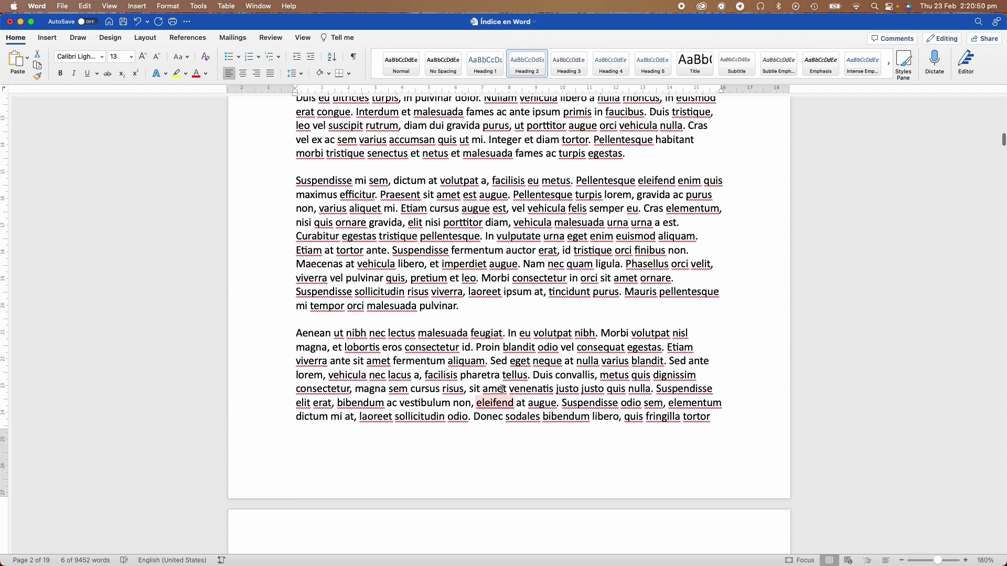
left_click(506, 334)
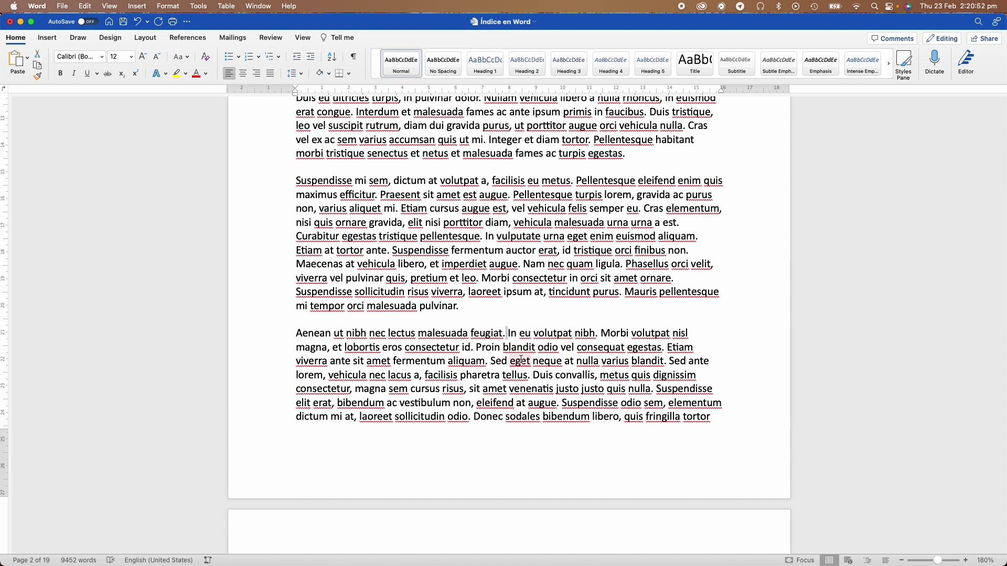
key("Return")
key("shift+Up")
left_click(526, 67)
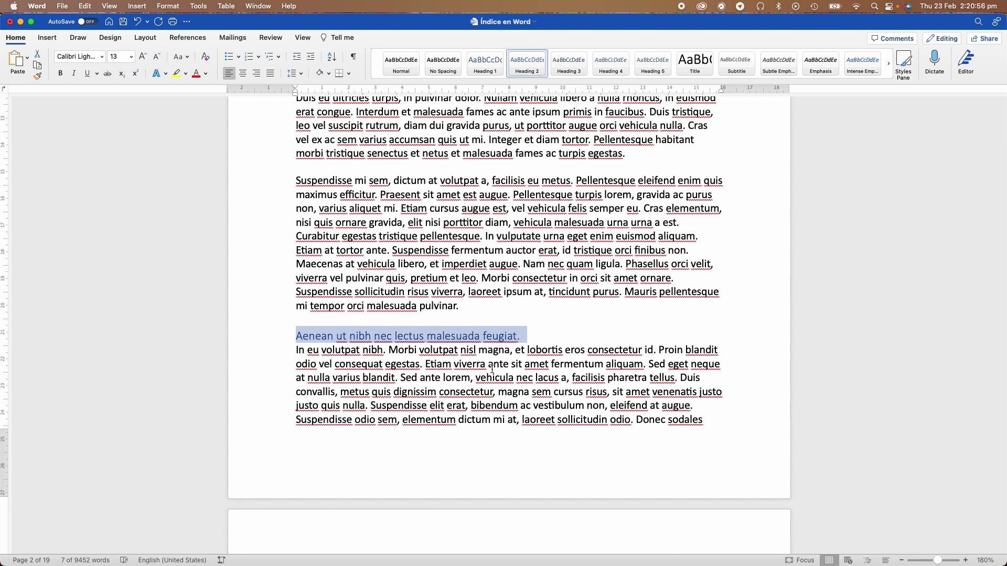
scroll(492, 368, "down", 1)
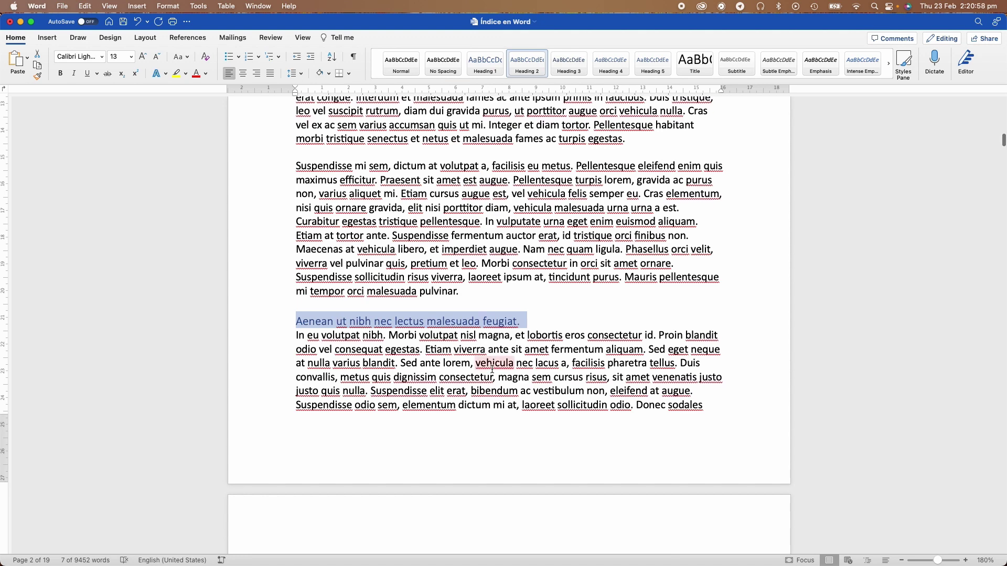
scroll(492, 368, "down", 3)
scroll(492, 369, "down", 5)
scroll(493, 368, "down", 2)
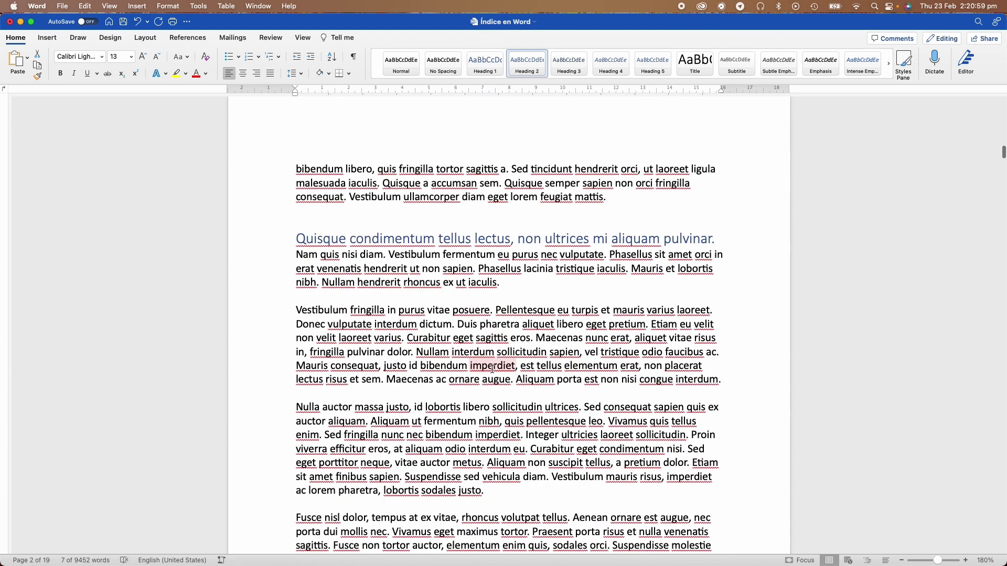
left_click(496, 310)
key("Return")
key("shift+Up")
scroll(496, 311, "down", 10)
left_click(543, 61)
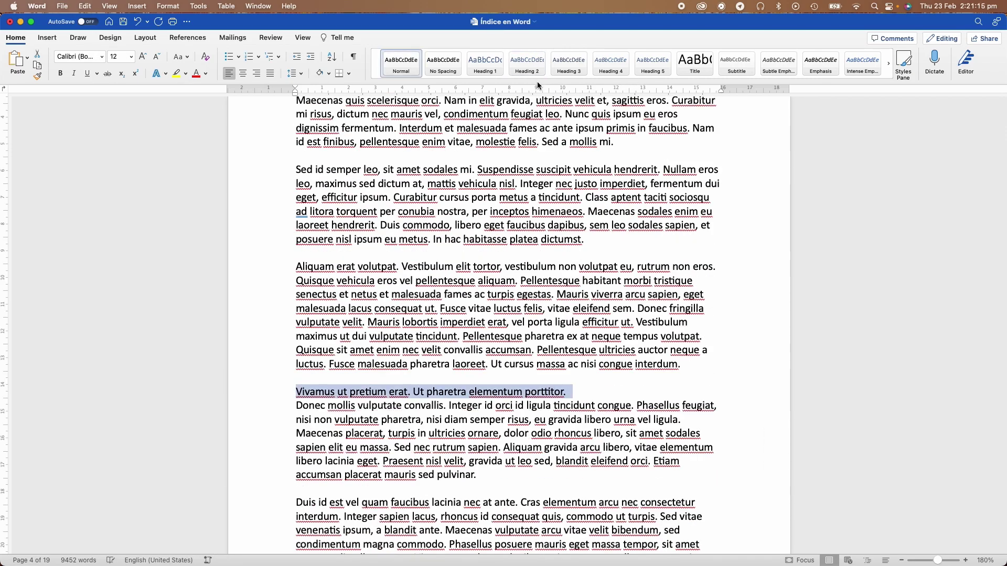
Make another opening sentence and 'Aliquam erat volutpat' into Heading 2 lines
scroll(509, 326, "down", 10)
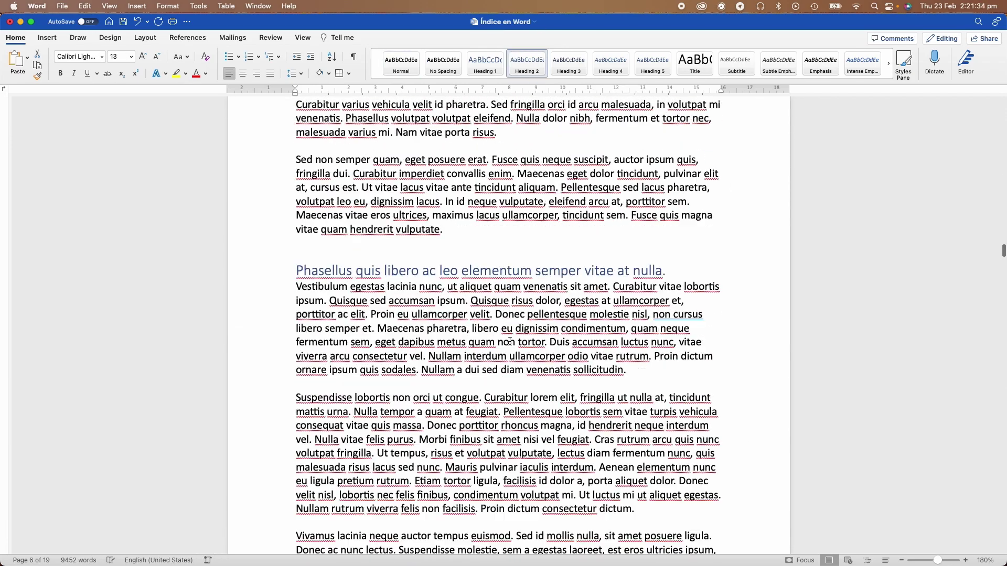
left_click(713, 398)
key("Return")
key("shift+Up")
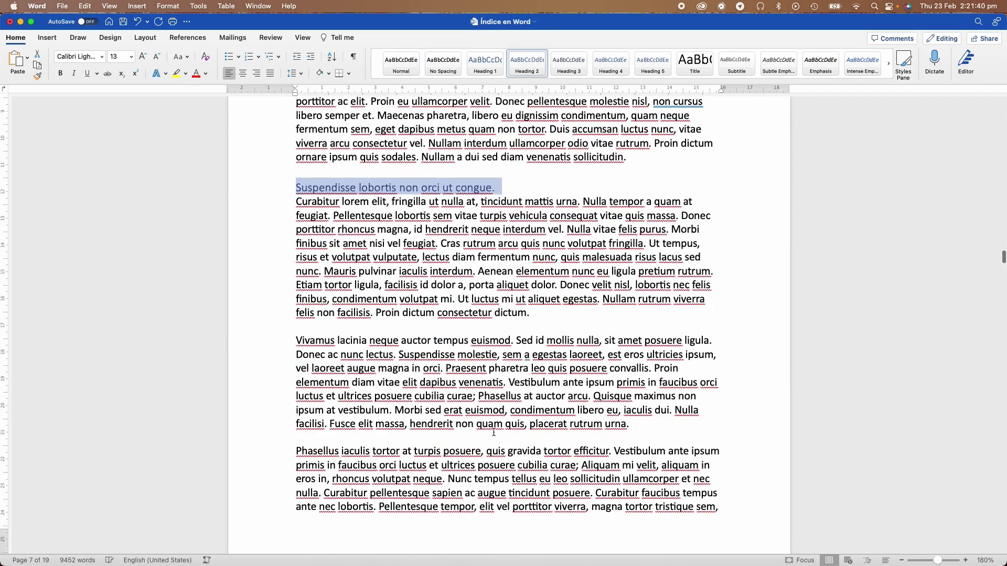
scroll(503, 326, "down", 10)
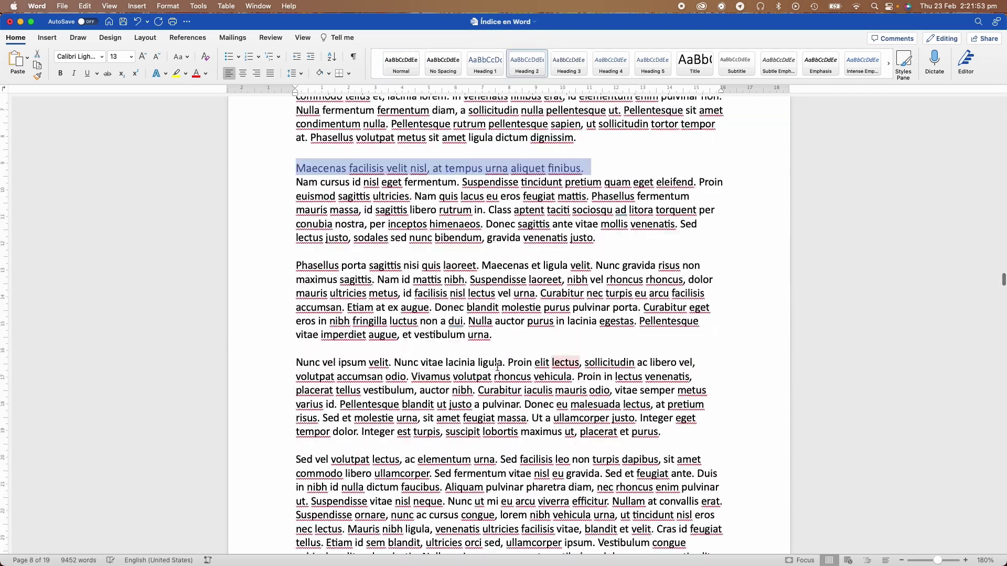
left_click(485, 282)
scroll(485, 281, "down", 10)
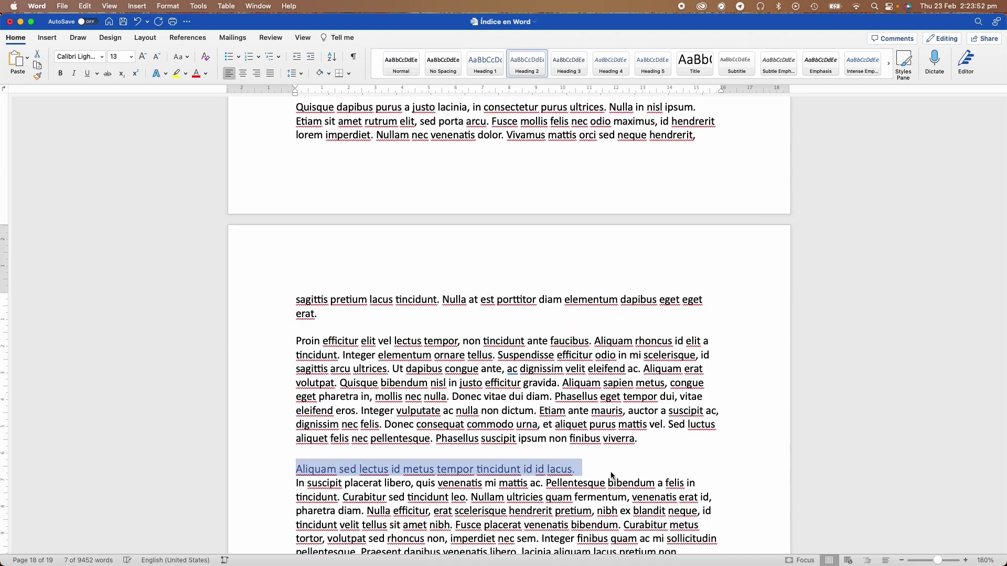
key("alt+super+2")
scroll(611, 473, "down", 10)
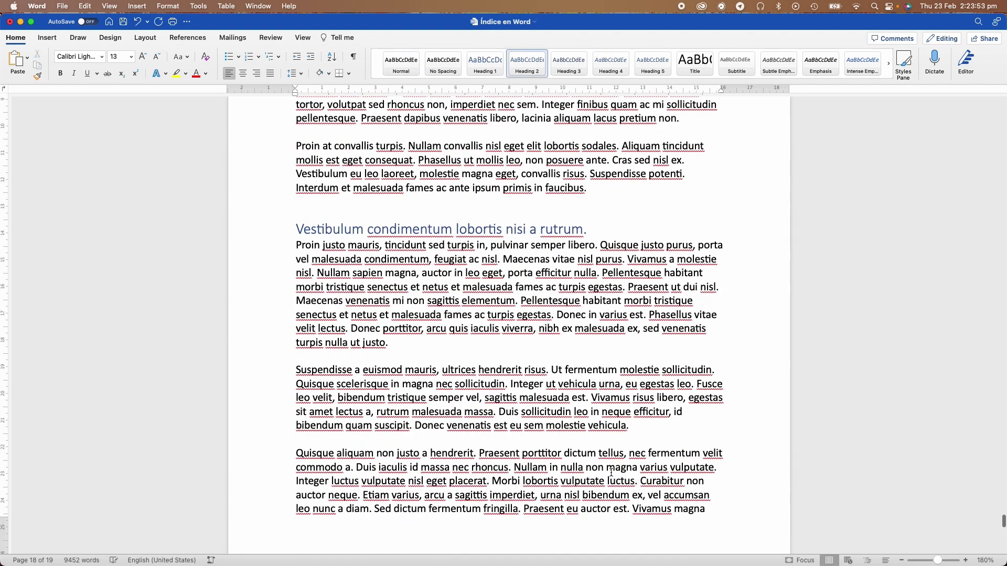
scroll(611, 473, "down", 4)
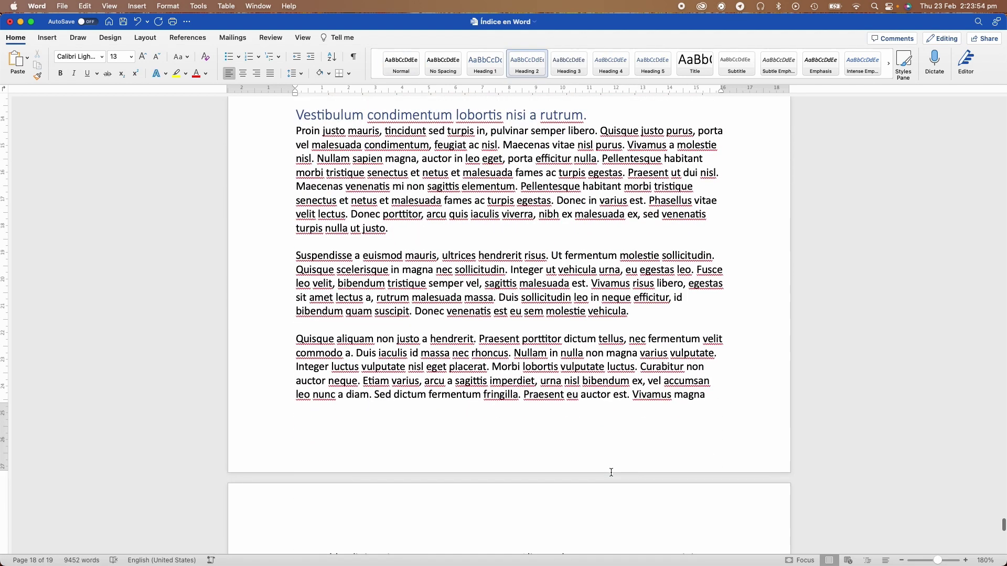
scroll(611, 473, "down", 6)
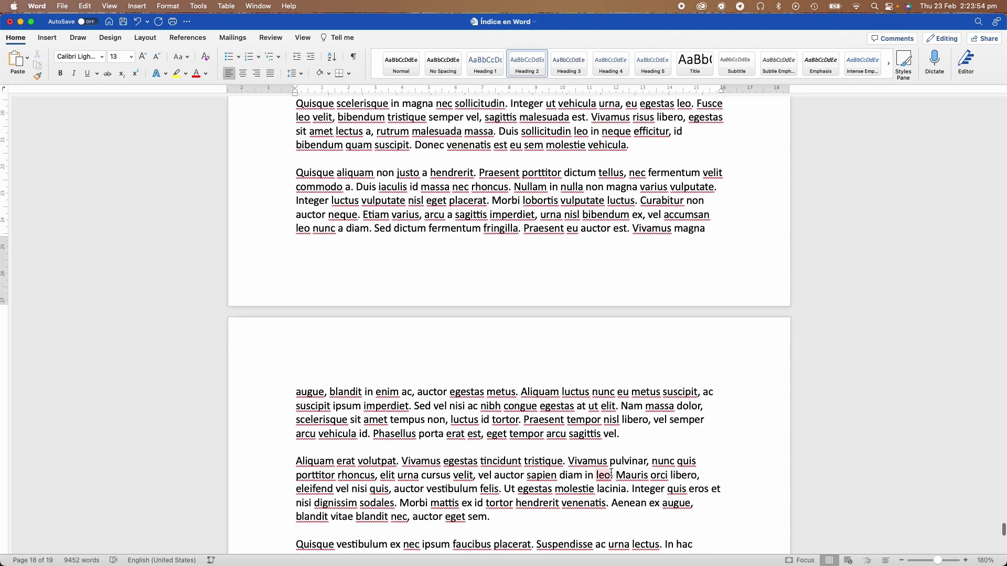
left_click(564, 462)
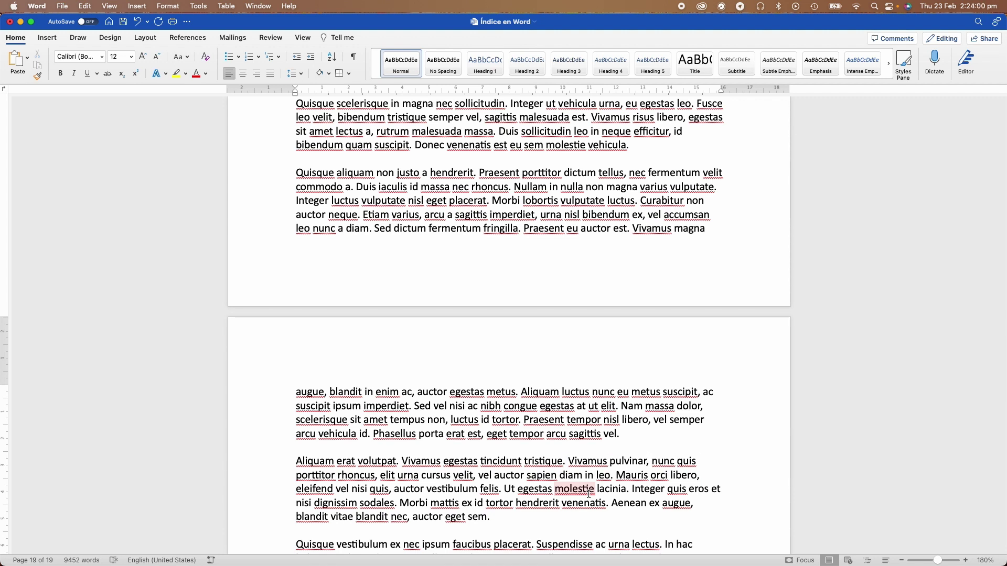
key("Return")
key("shift+Up")
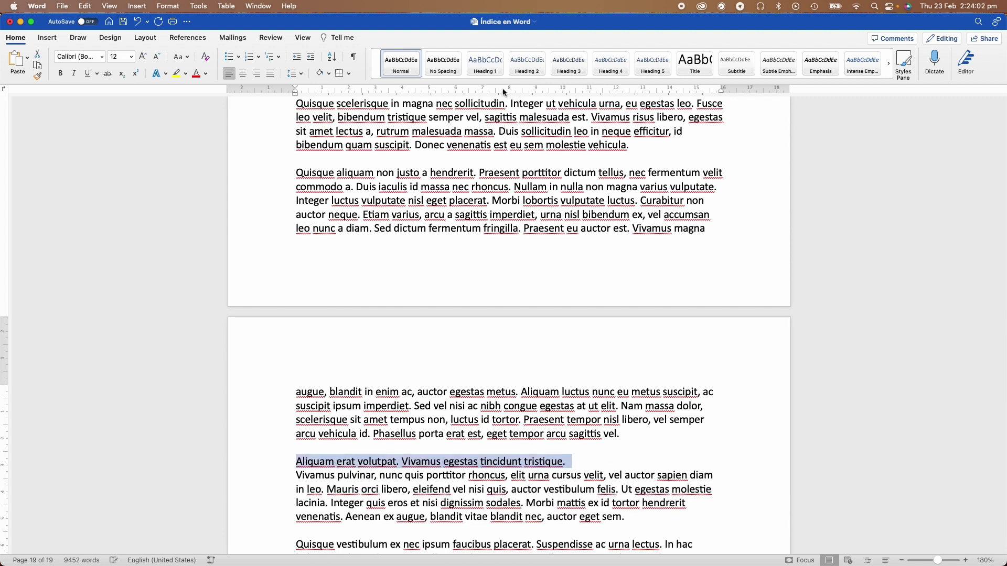
left_click(527, 62)
Split off 'Etiam sed ex feugiat, scelerisque turpis vel, auctor velit.' on page 19 as Heading 2
scroll(476, 434, "down", 5)
scroll(476, 434, "down", 5)
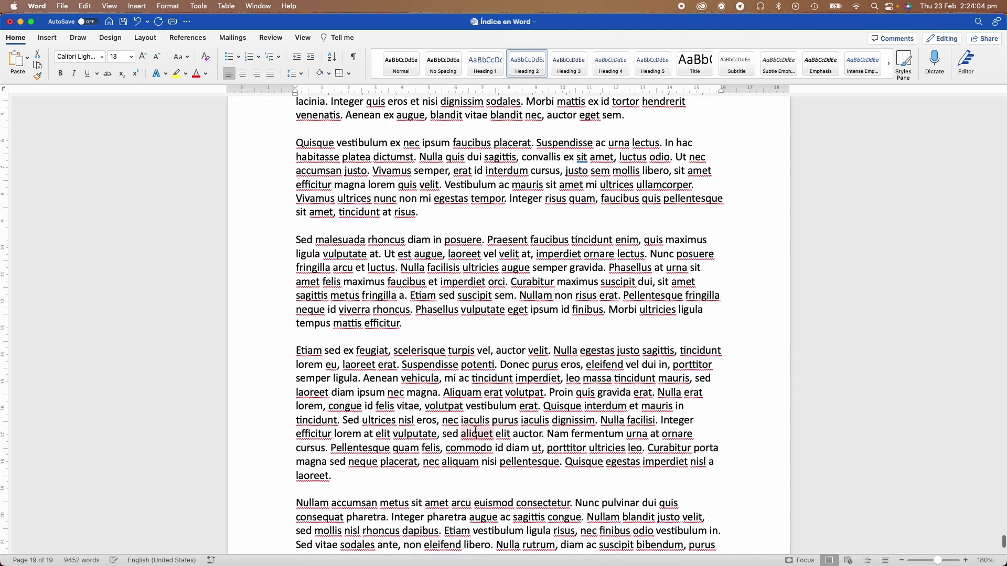
left_click(549, 348)
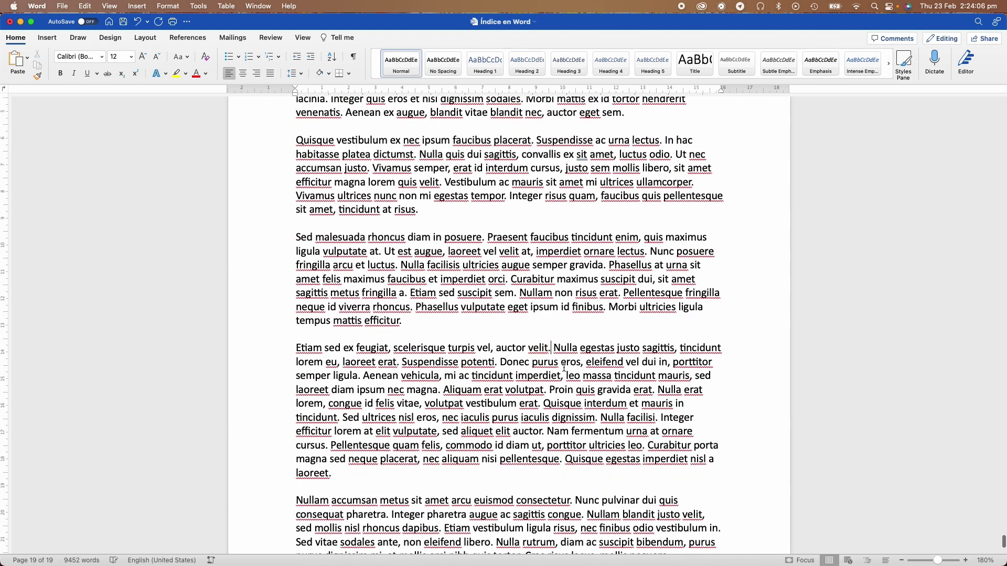
key("Return")
key("shift+Up")
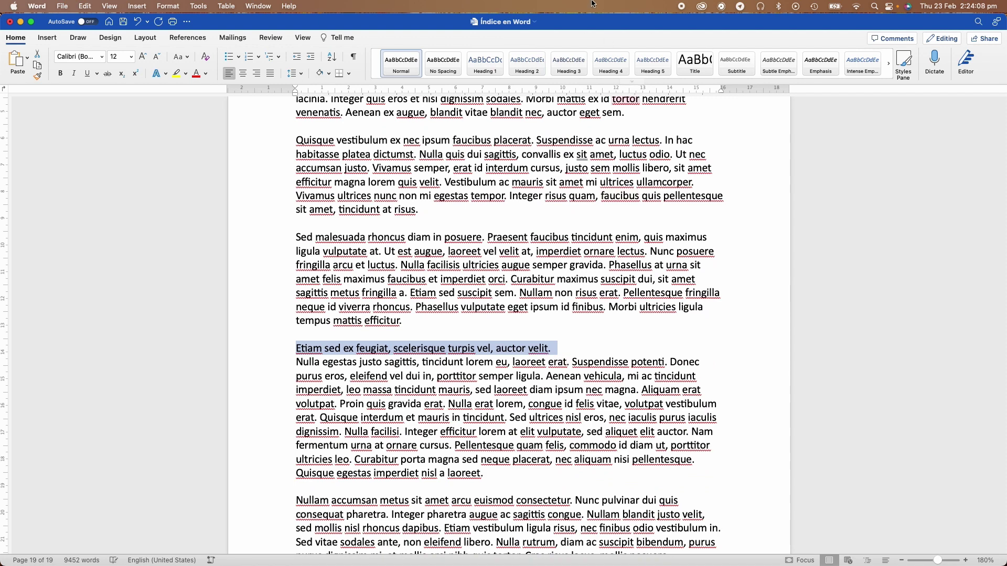
left_click(527, 62)
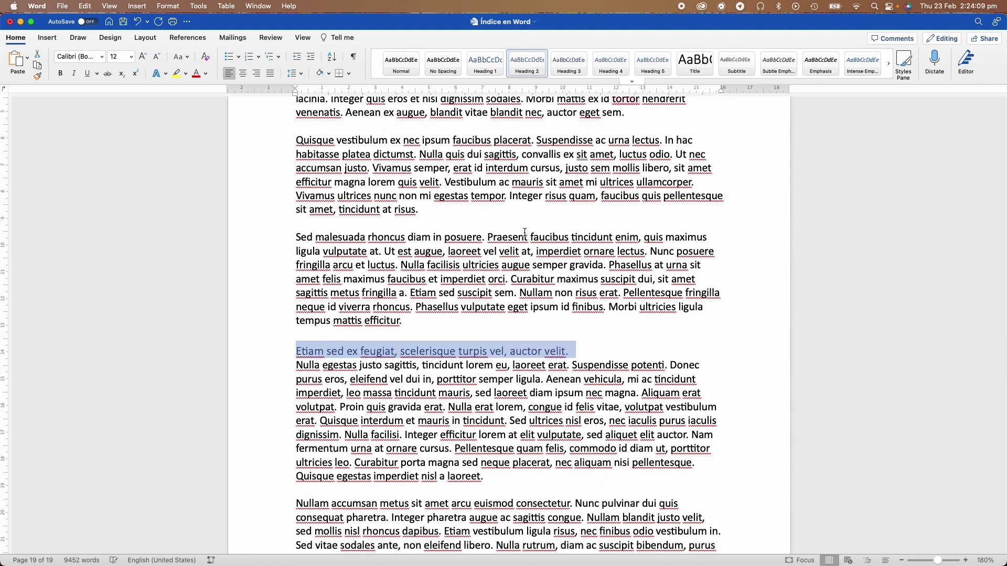
left_click(584, 356)
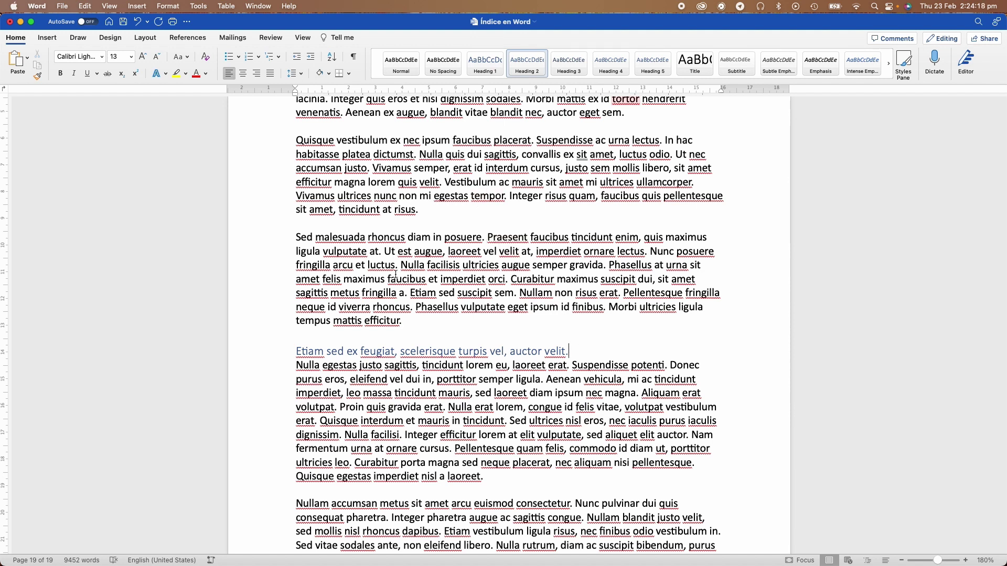
scroll(396, 275, "down", 1)
scroll(396, 275, "down", 3)
scroll(396, 275, "up", 2)
scroll(396, 275, "up", 1)
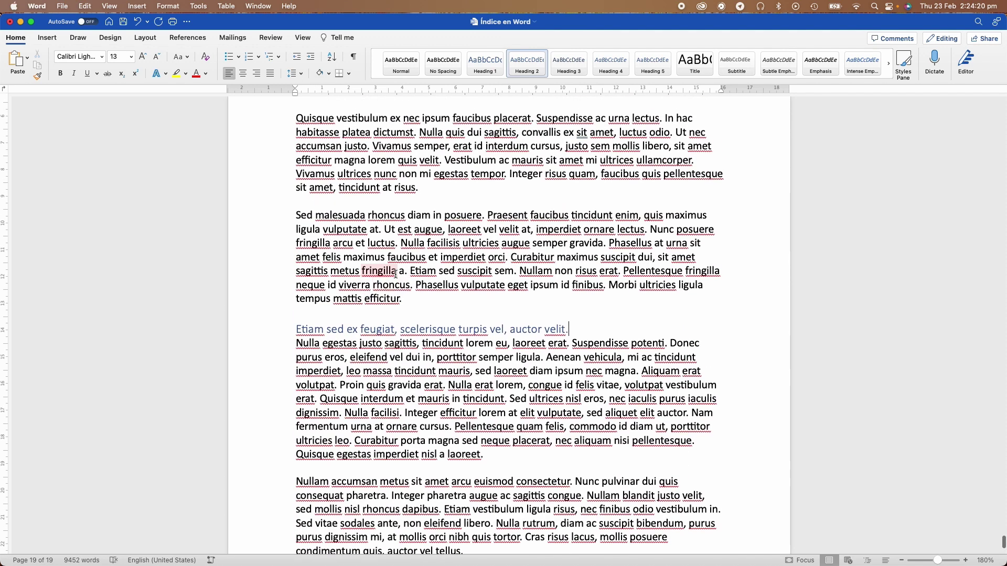
scroll(388, 273, "up", 1)
Show the References tools and scroll back to the top of page 1
left_click(186, 39)
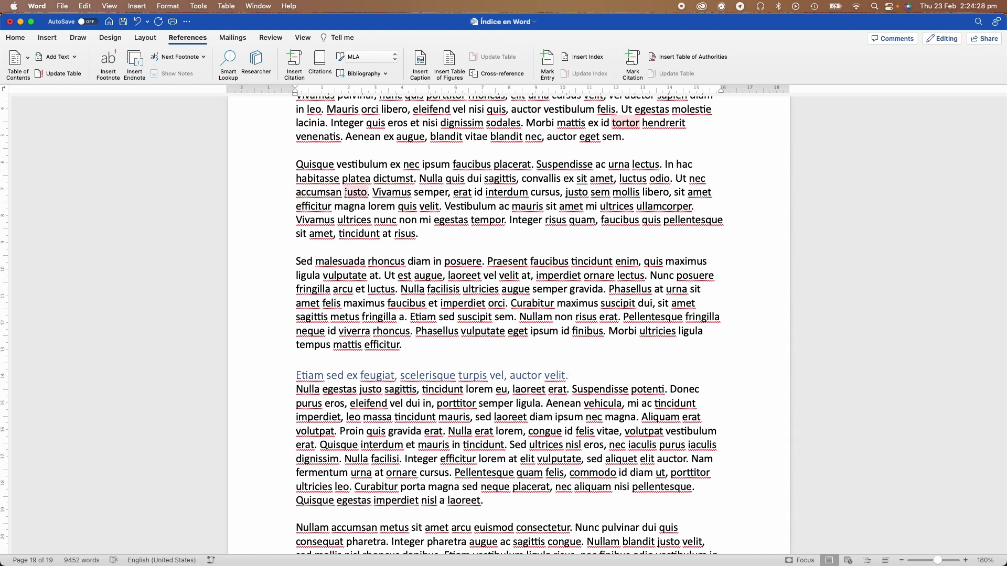
scroll(345, 194, "down", 10)
scroll(345, 194, "down", 5)
scroll(346, 194, "up", 10)
scroll(345, 194, "up", 10)
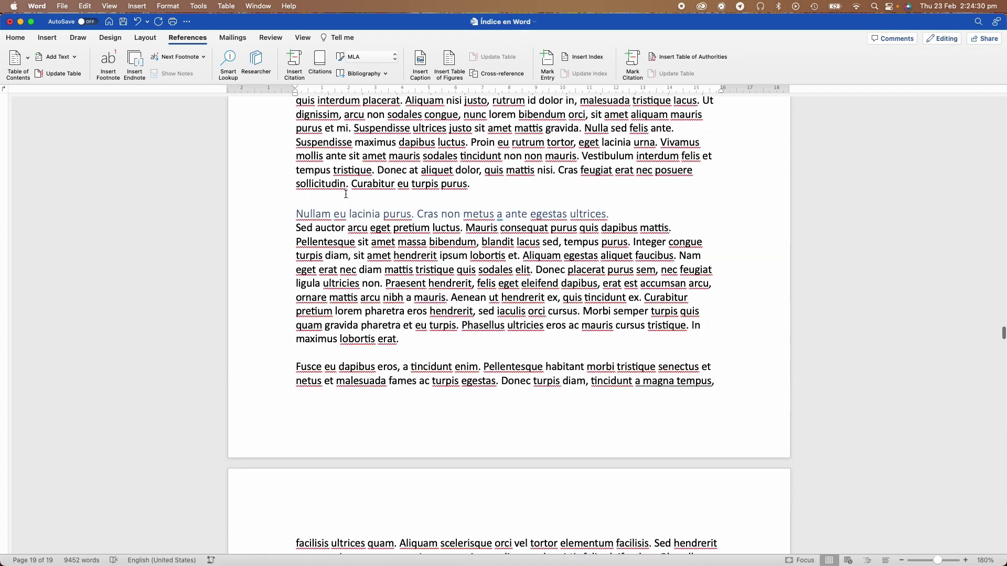
scroll(346, 194, "up", 10)
scroll(346, 194, "up", 10)
scroll(346, 194, "up", 15)
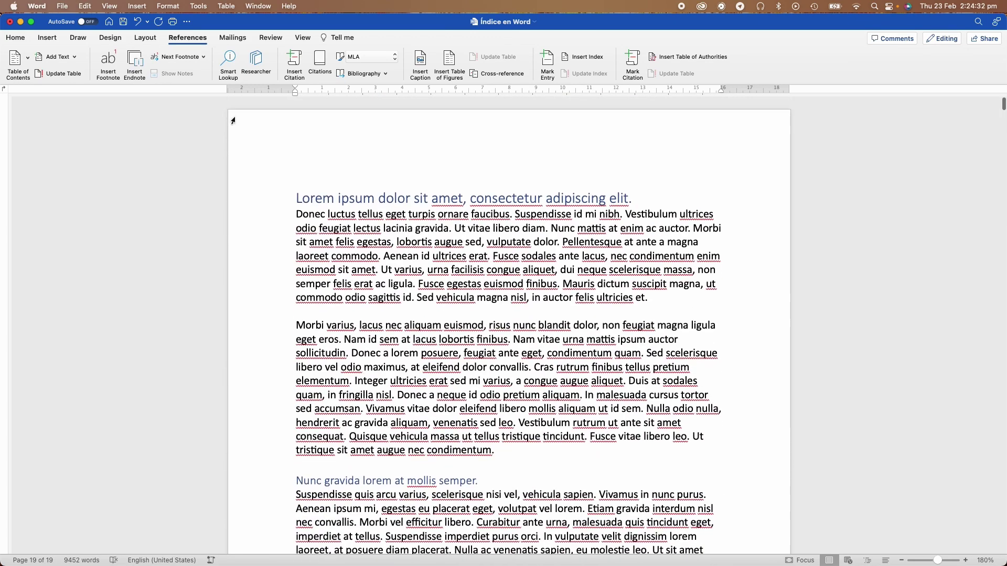
scroll(314, 242, "up", 2)
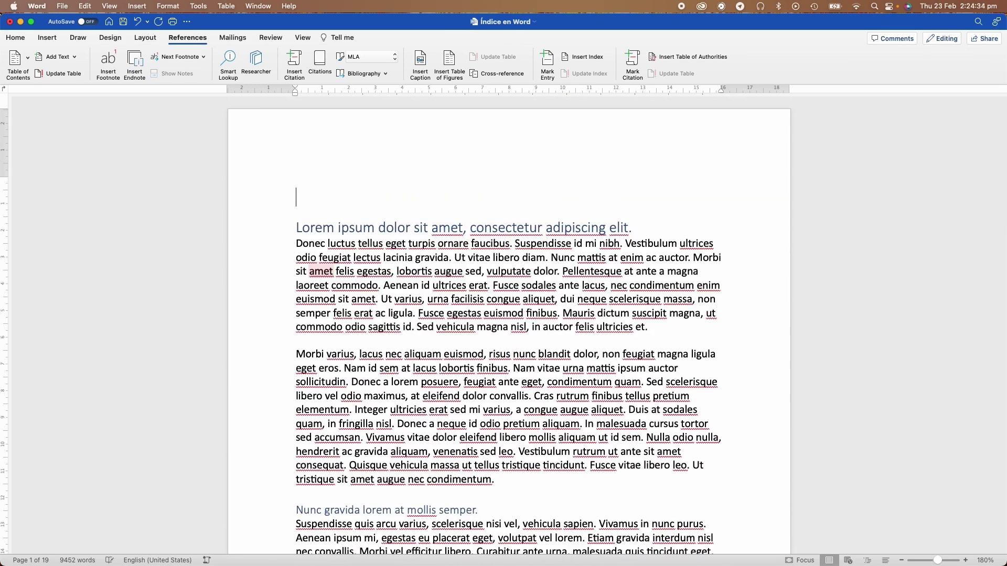
Insert the Classic automatic table of contents from the Table of Contents gallery
left_click(27, 58)
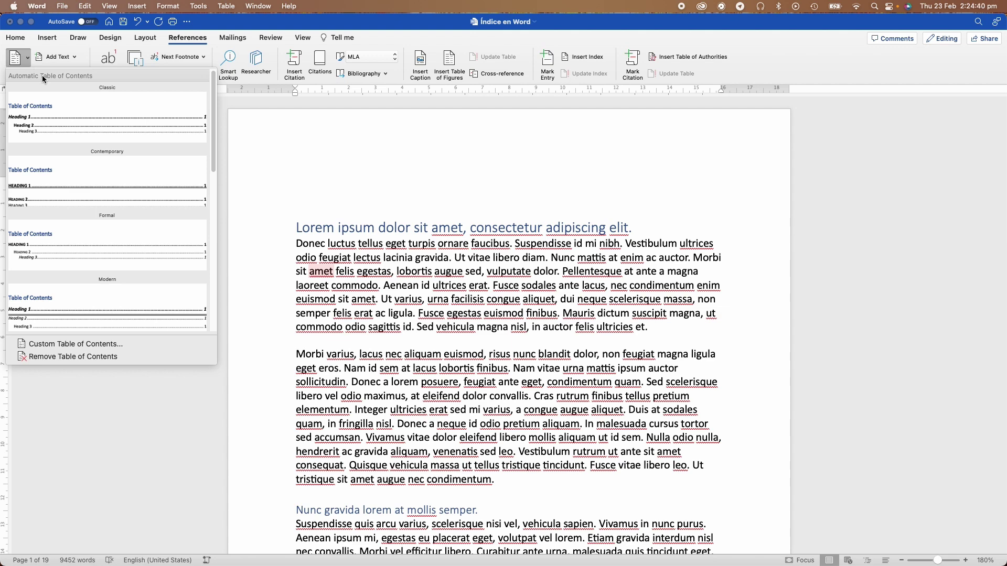
scroll(89, 230, "down", 2)
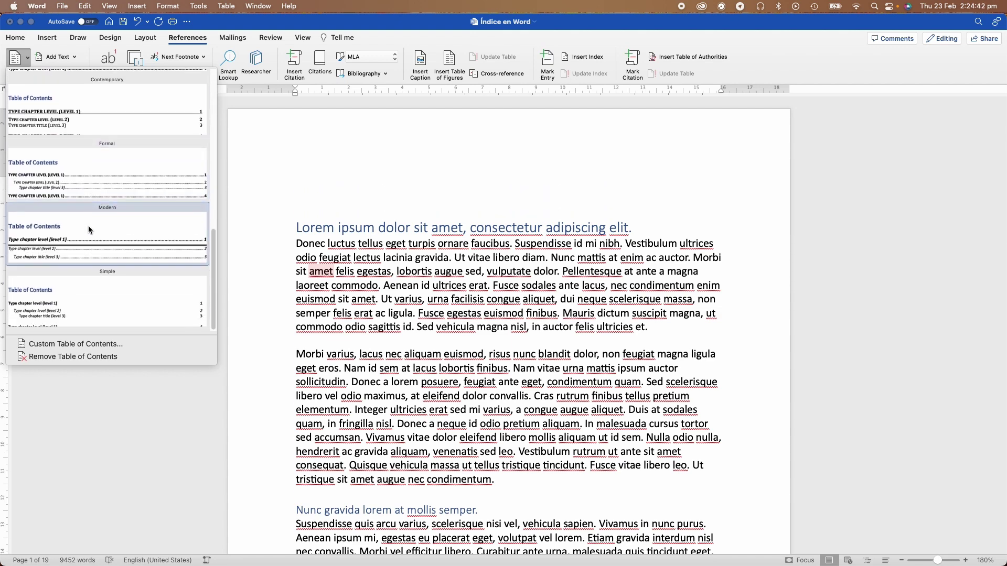
scroll(89, 230, "up", 3)
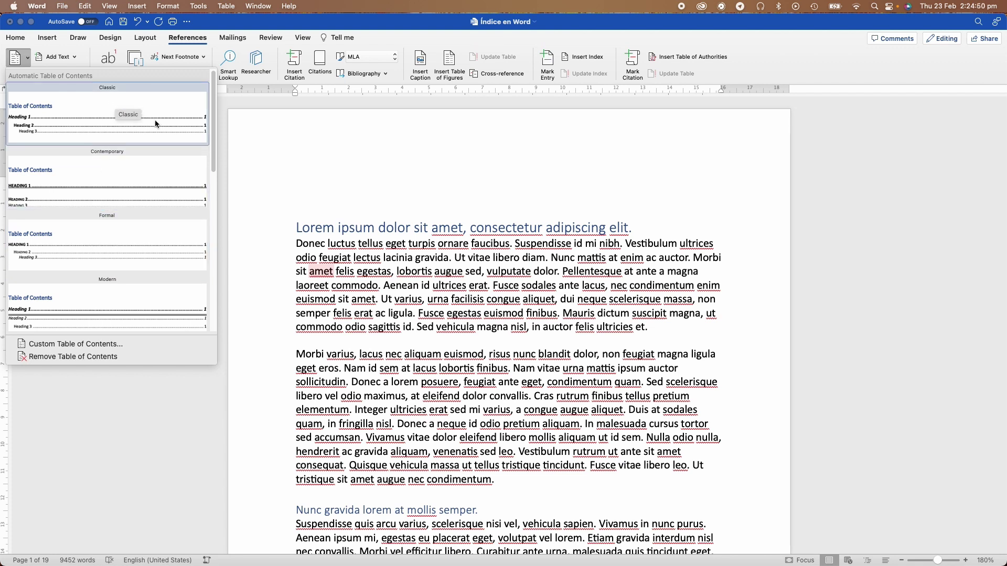
left_click(155, 119)
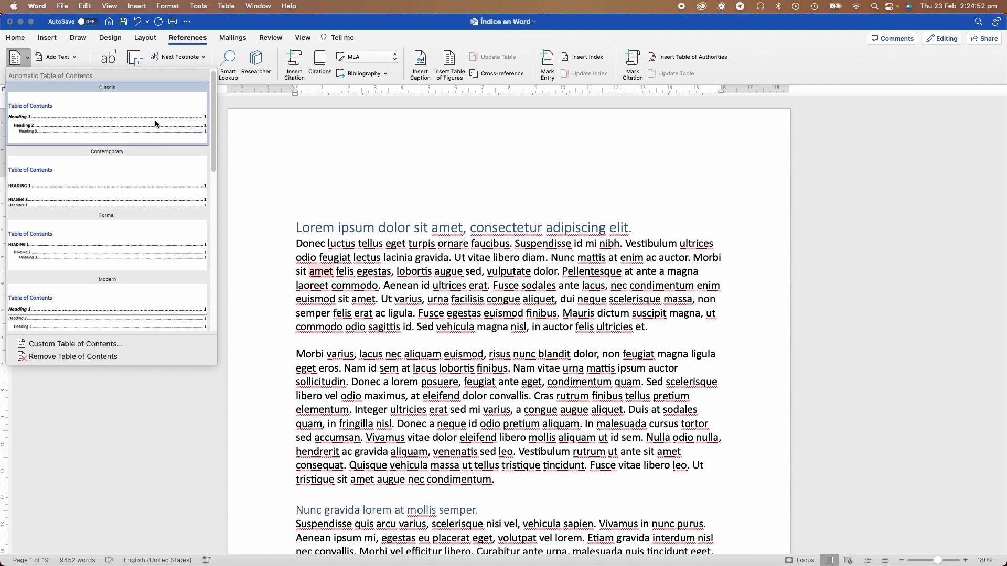
scroll(526, 249, "up", 3)
scroll(526, 250, "up", 5)
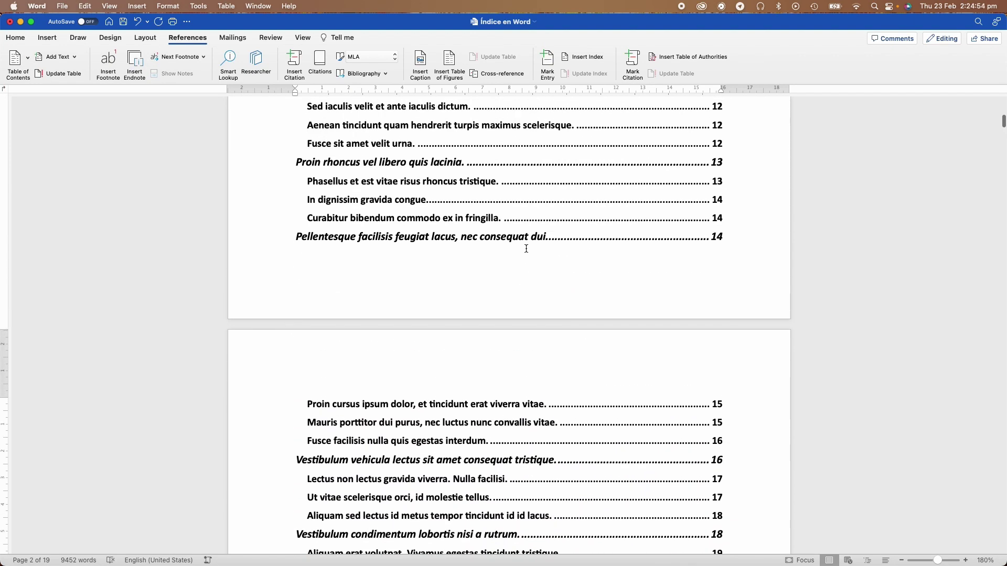
scroll(527, 251, "up", 5)
scroll(528, 252, "up", 5)
scroll(528, 252, "up", 5)
scroll(528, 252, "up", 2)
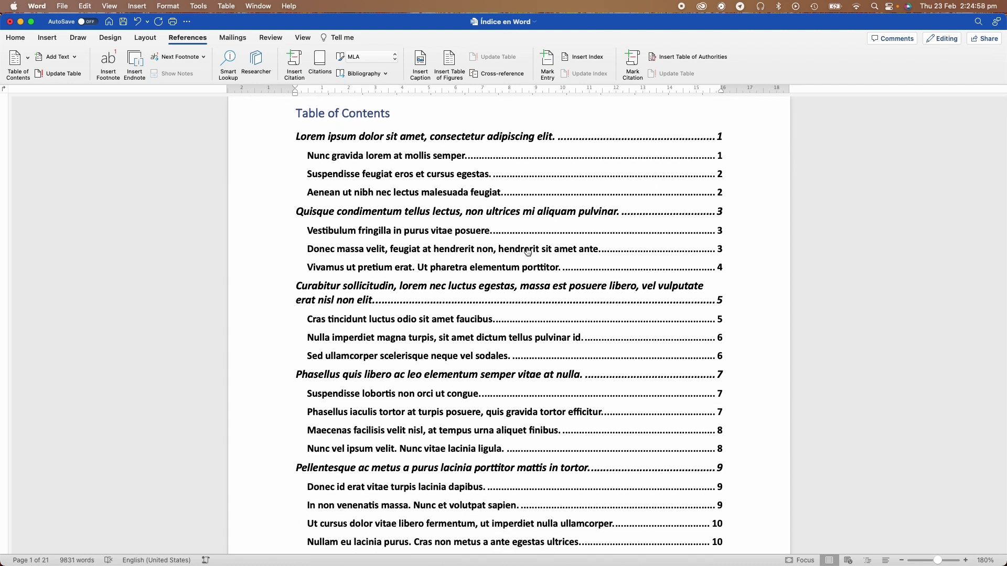
left_click(528, 252)
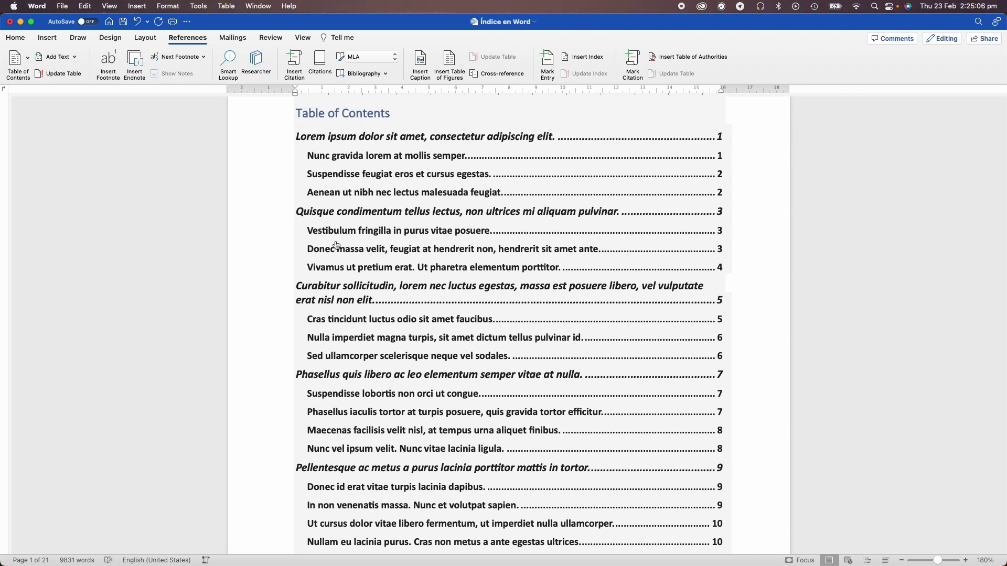
scroll(339, 345, "down", 3)
scroll(331, 344, "down", 1)
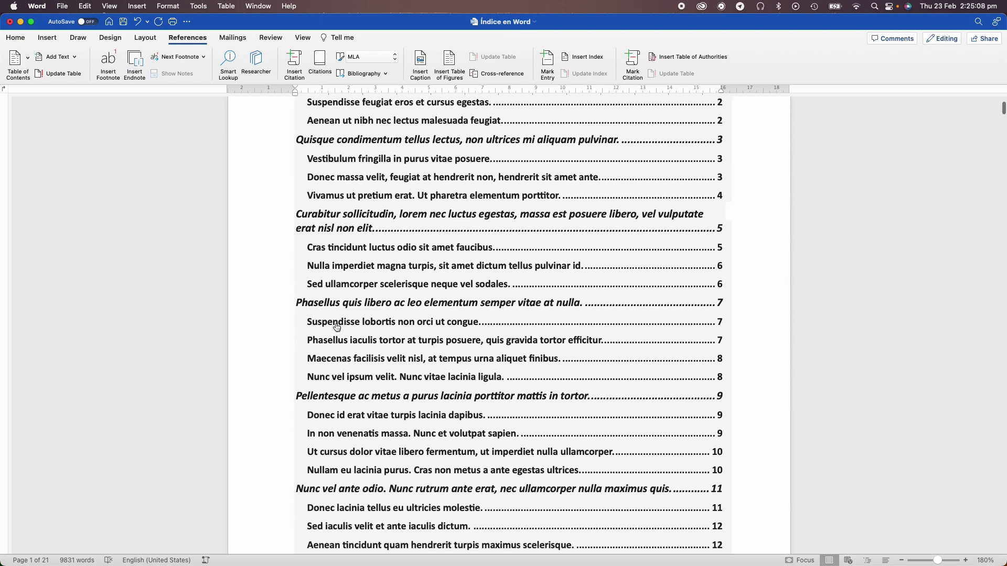
scroll(333, 395, "down", 7)
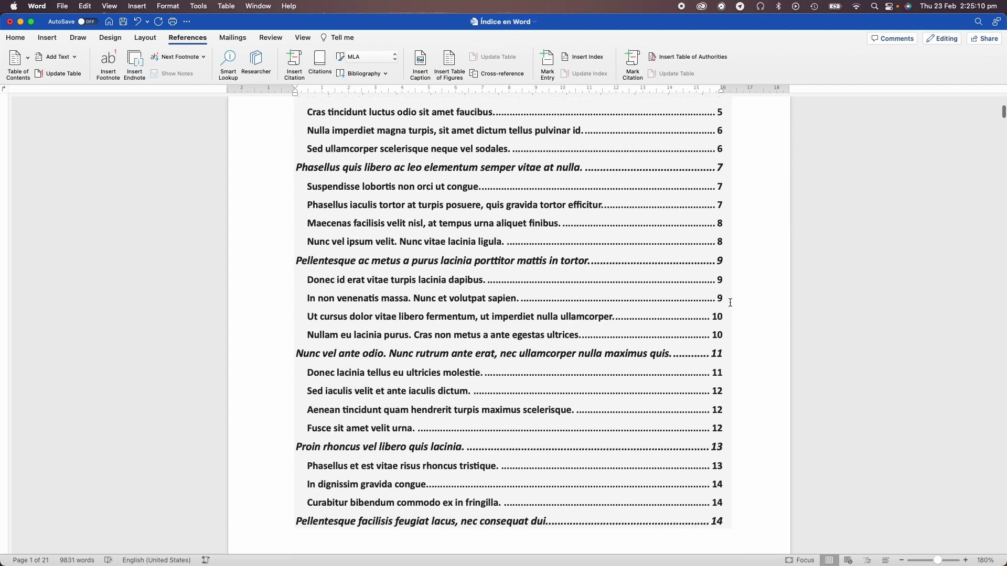
scroll(719, 310, "down", 4)
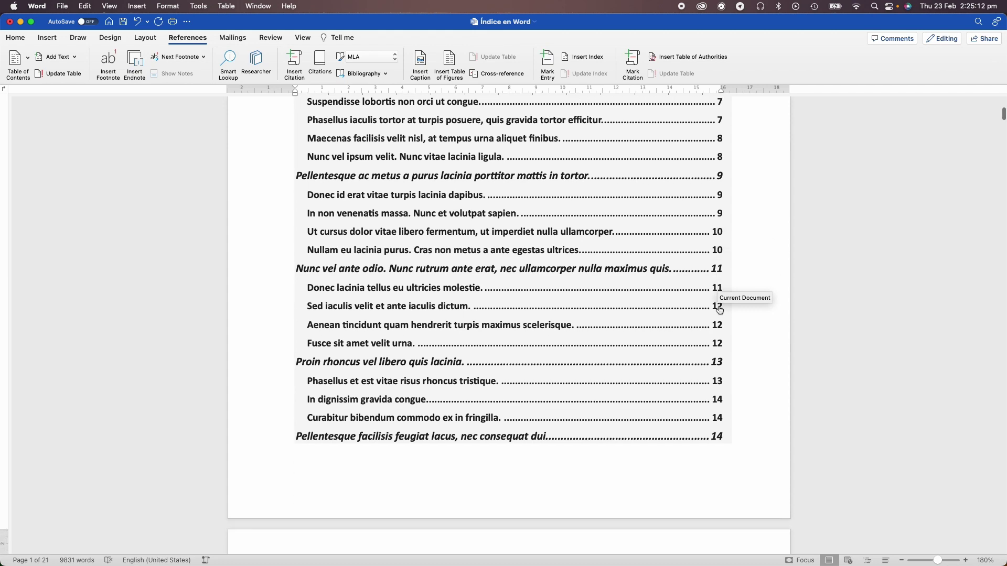
scroll(720, 311, "down", 8)
scroll(720, 311, "down", 7)
scroll(720, 311, "down", 5)
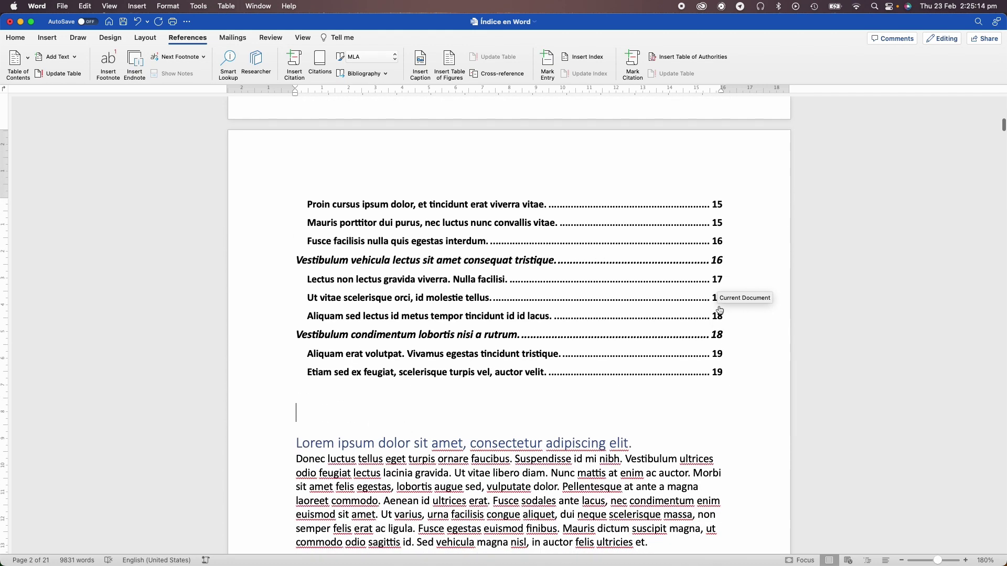
scroll(618, 263, "up", 15)
scroll(618, 264, "up", 3)
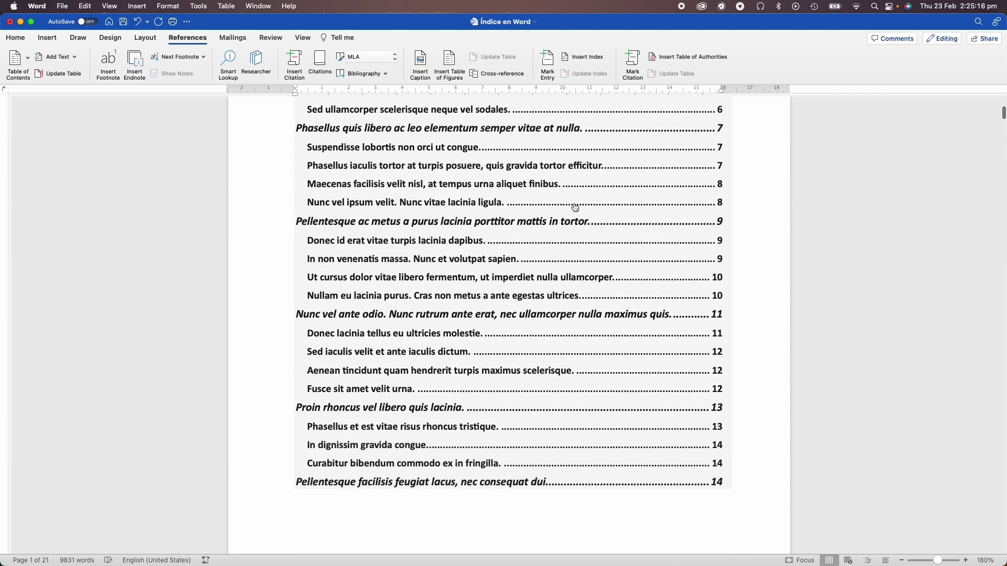
left_click(544, 186)
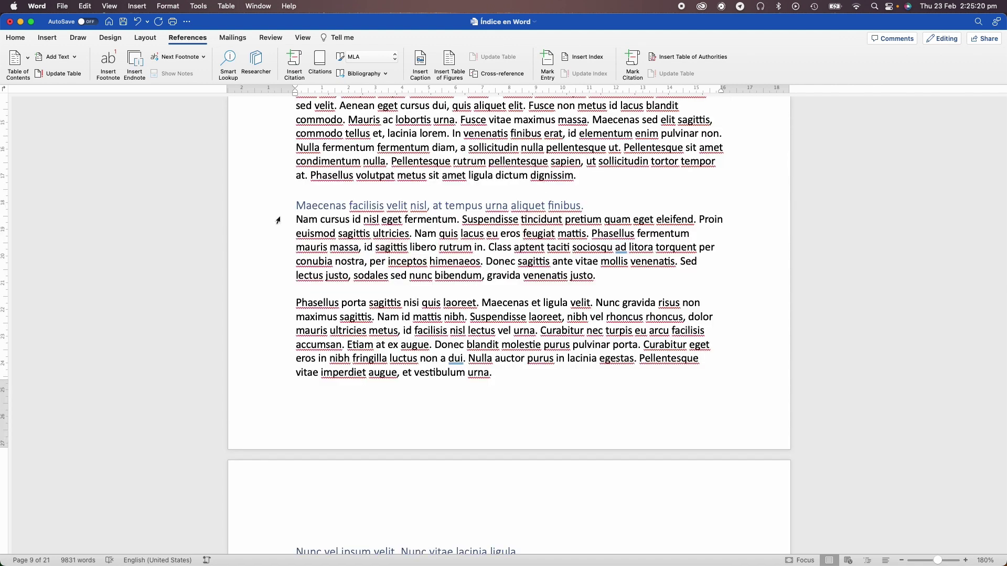
left_click(262, 209)
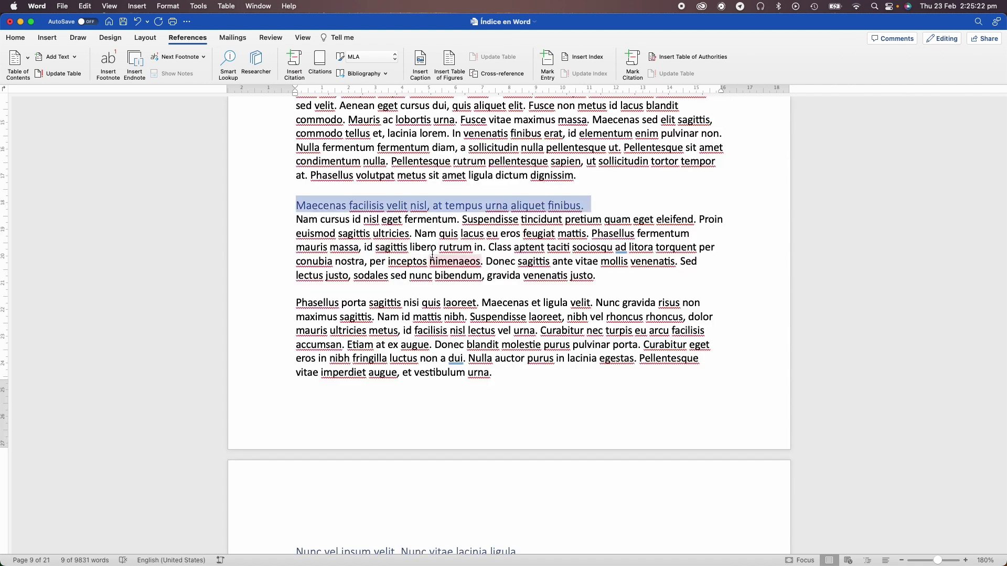
scroll(432, 255, "up", 10)
scroll(433, 256, "up", 10)
scroll(433, 257, "up", 10)
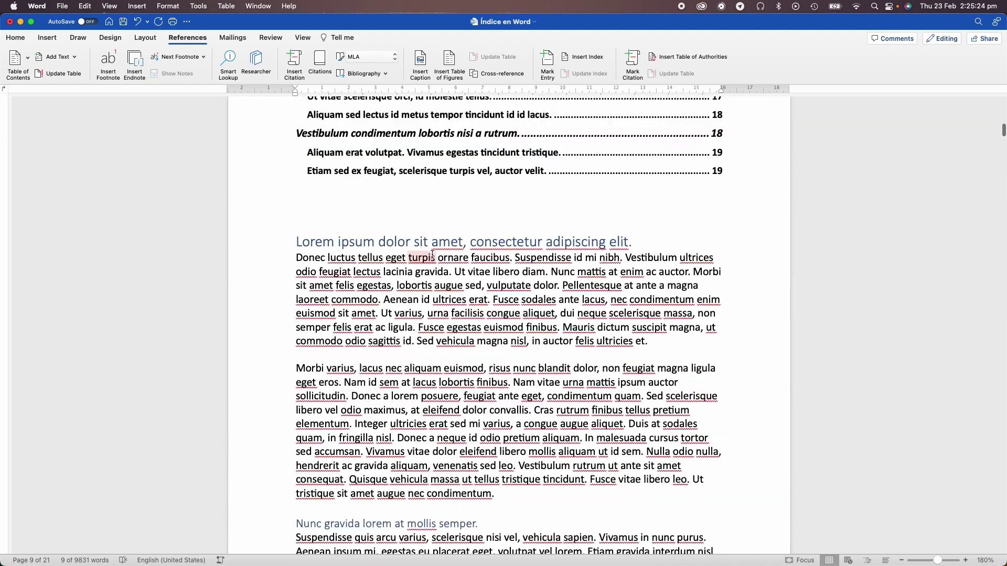
scroll(434, 257, "up", 10)
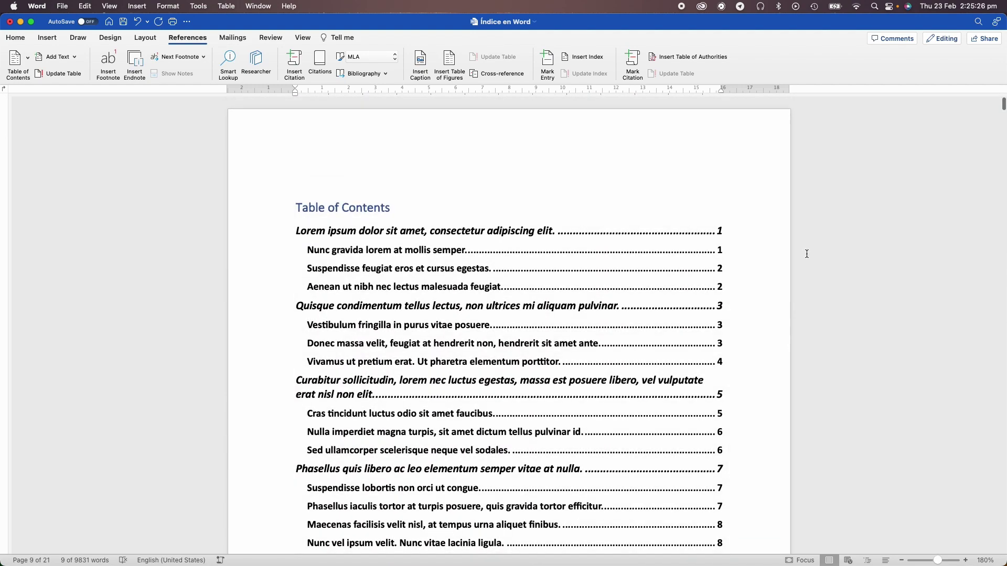
left_click(806, 255)
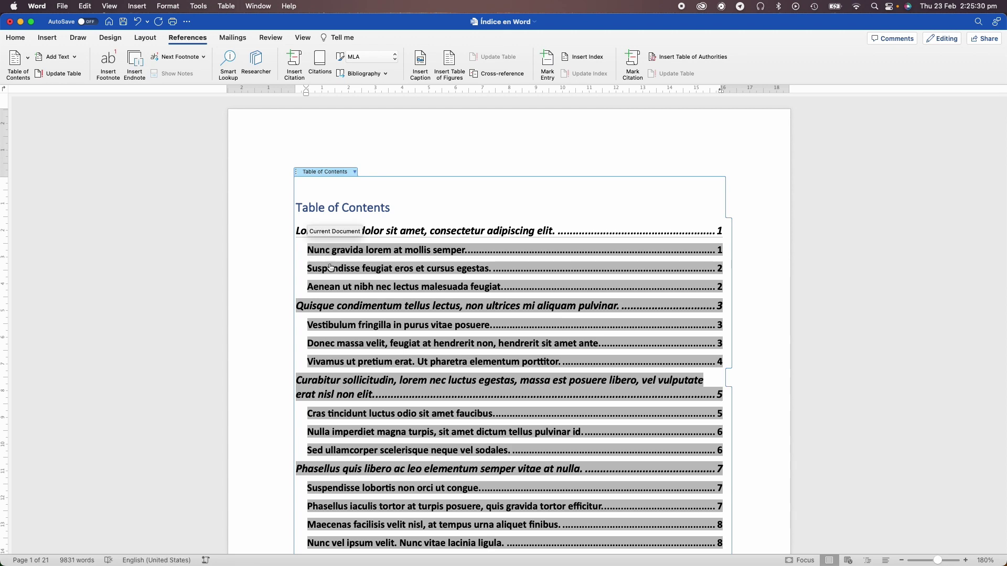
Prefix the first chapter heading with 'Capítulo 1 - ', fixing the miscapitalised A, and return to the contents
left_click(395, 236)
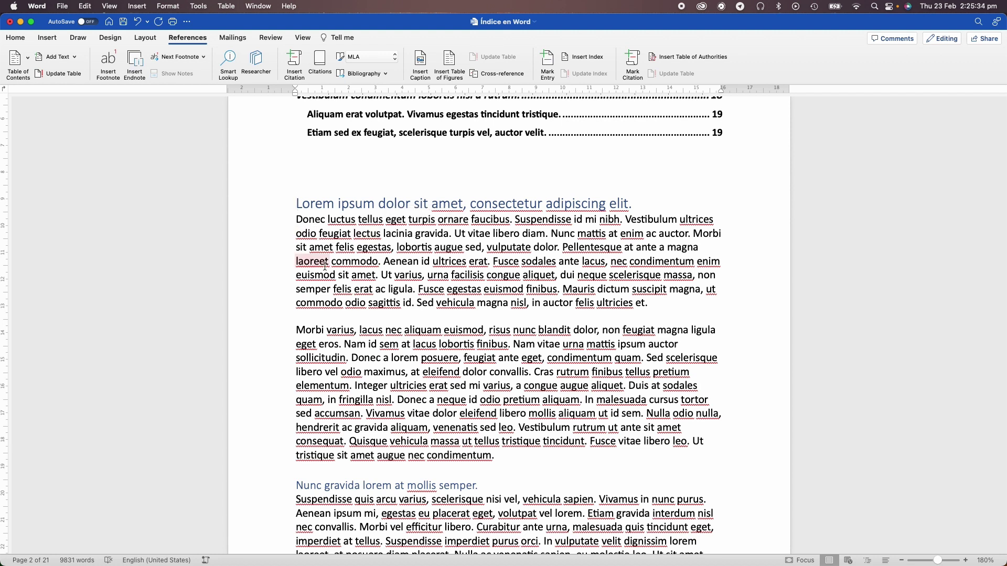
type("CAp")
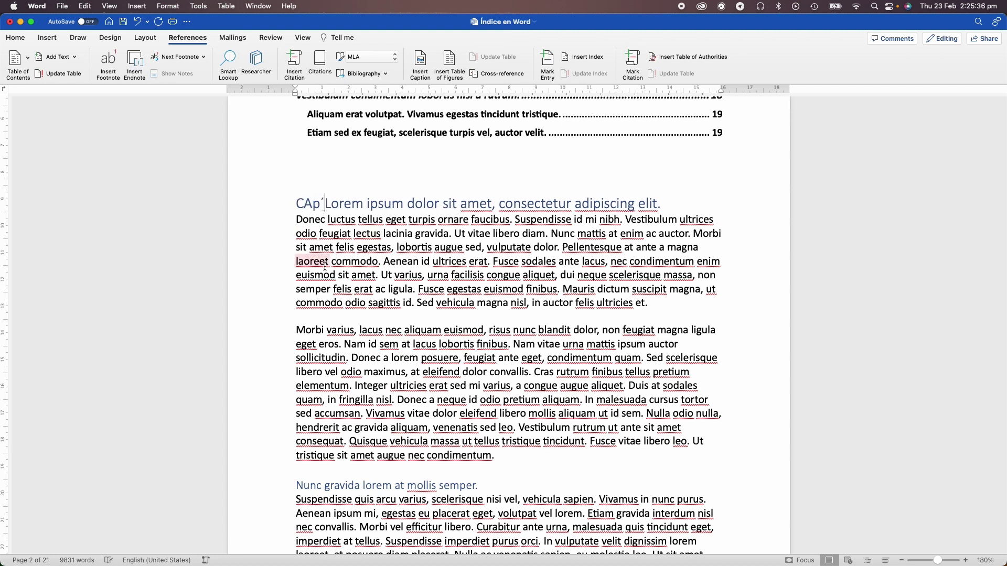
type("ítulo ")
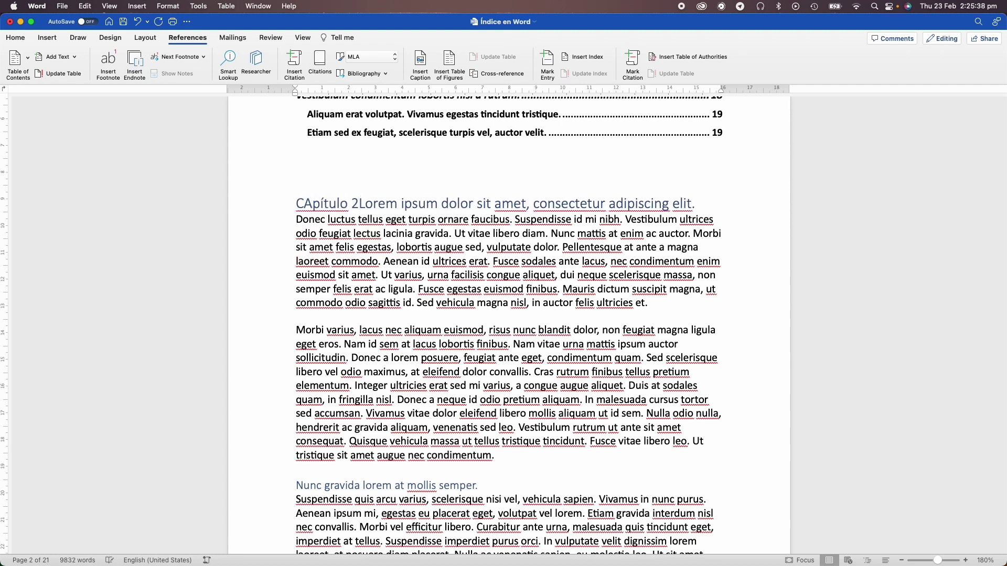
type("1 -")
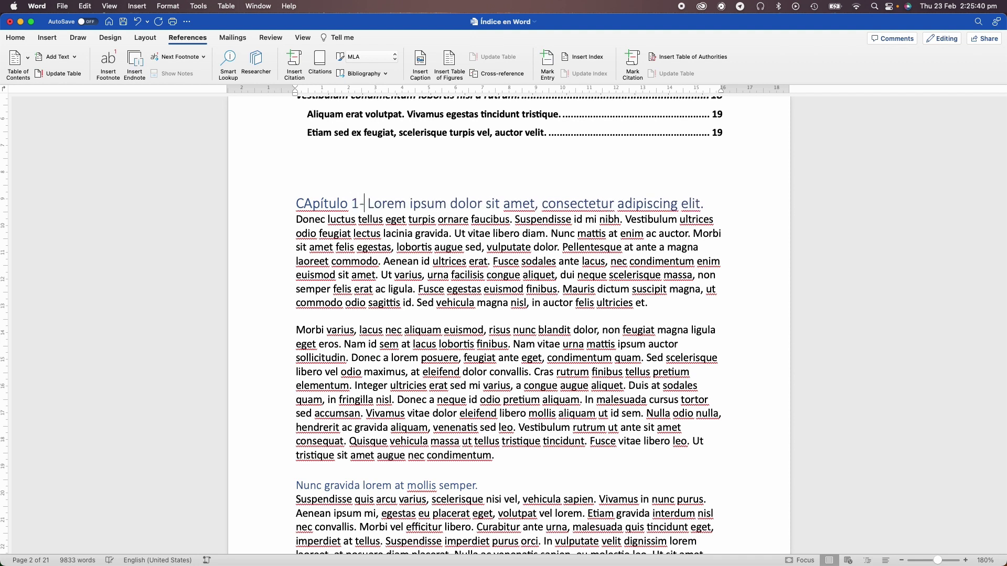
key("shift+Right")
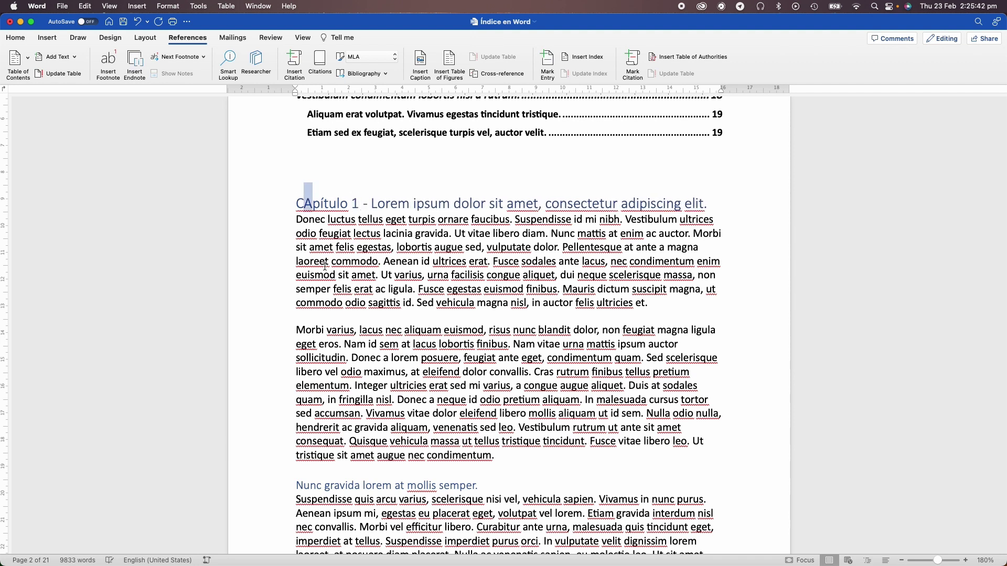
type("a")
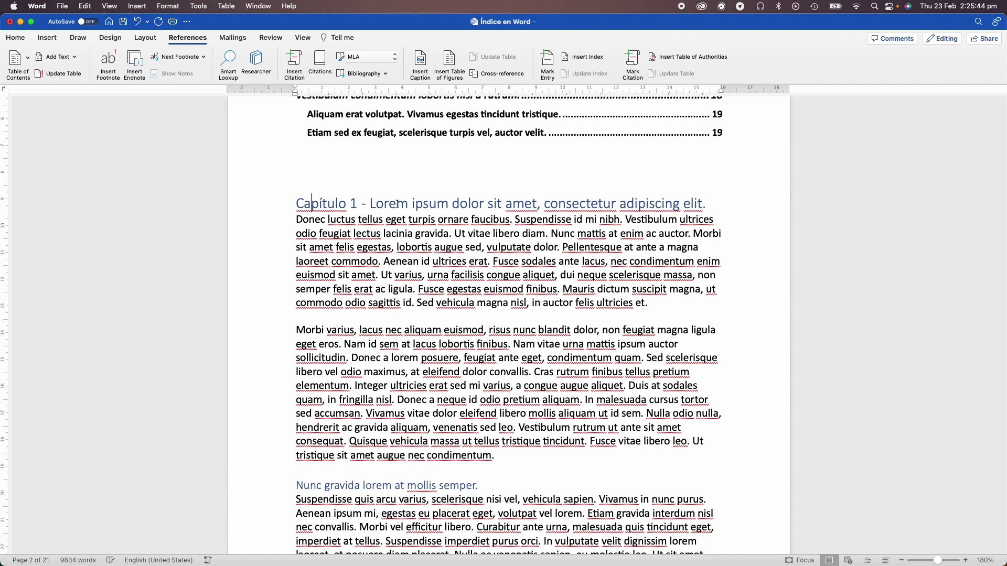
scroll(560, 240, "up", 5)
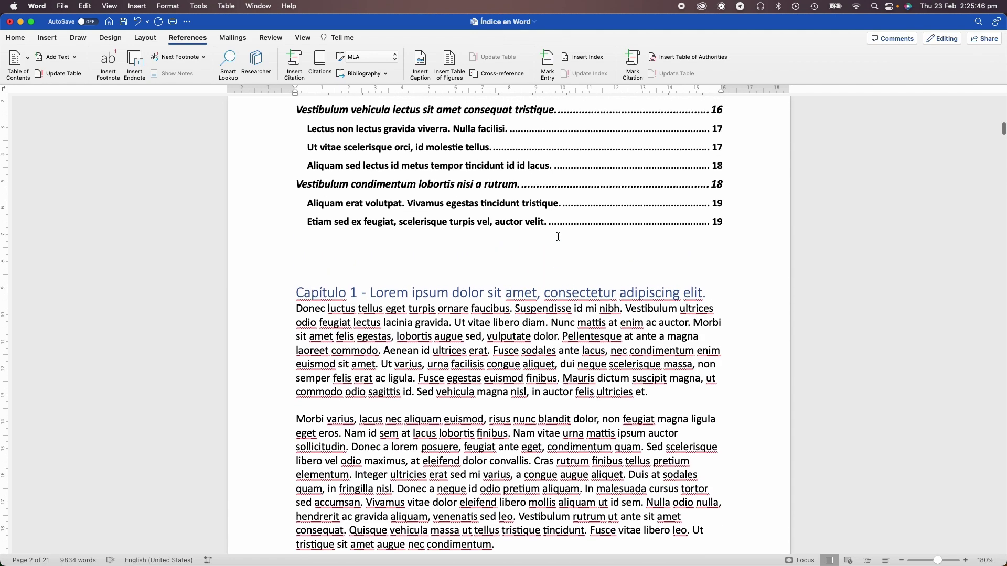
scroll(560, 240, "up", 10)
scroll(522, 243, "up", 10)
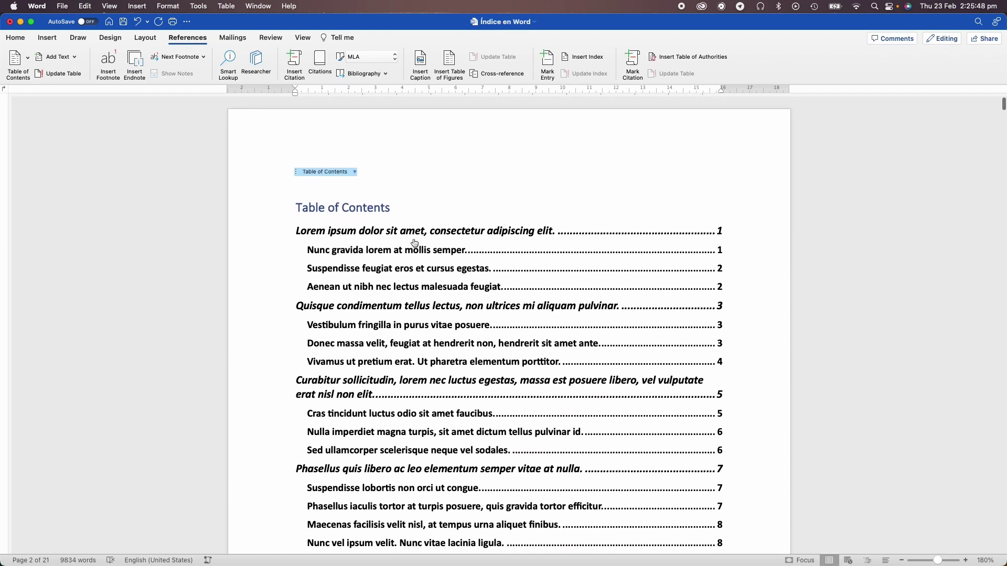
Update the entire table of contents so its first entry reads 'Capítulo 1 - Lorem ipsum…'
left_click(402, 236)
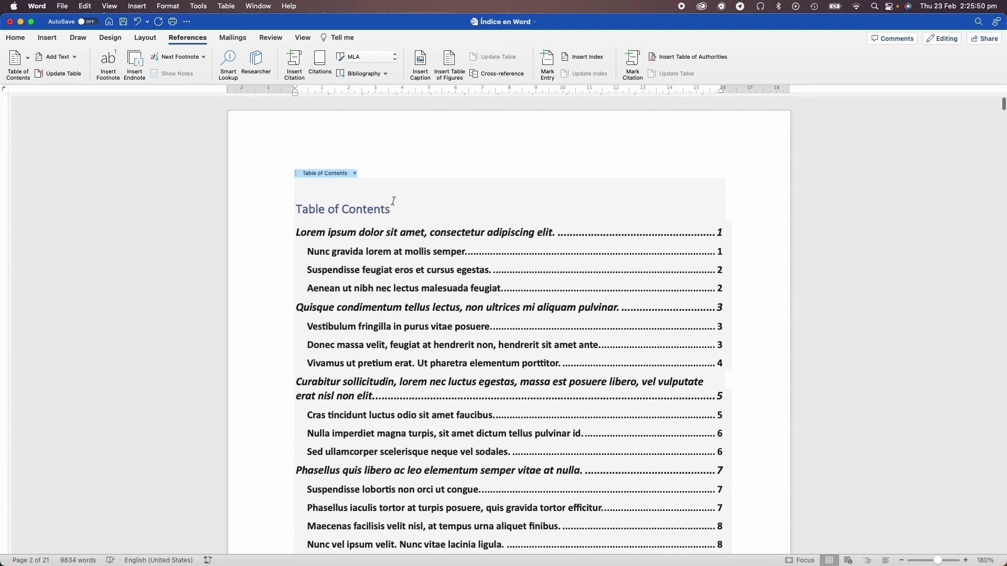
scroll(304, 257, "down", 1)
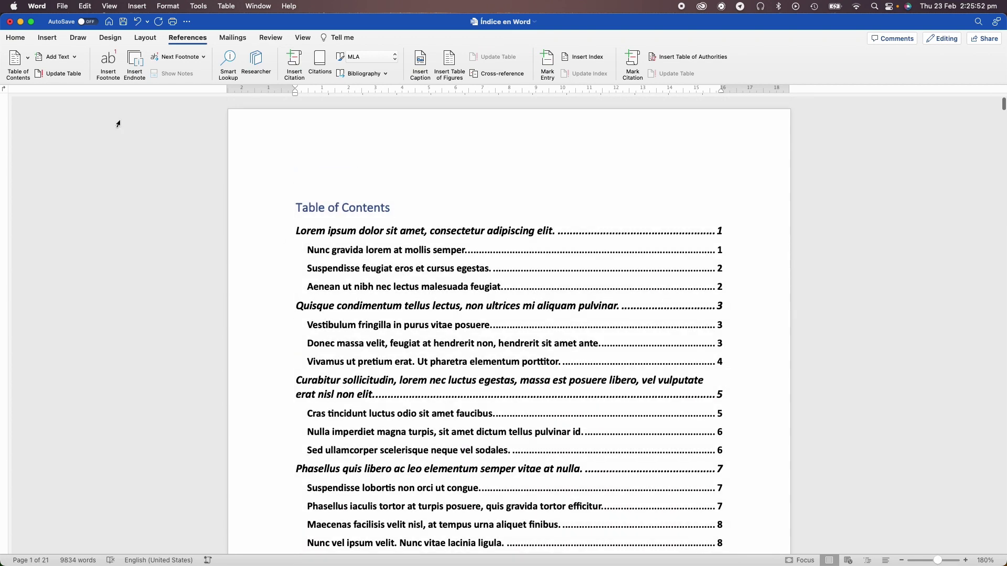
left_click(62, 75)
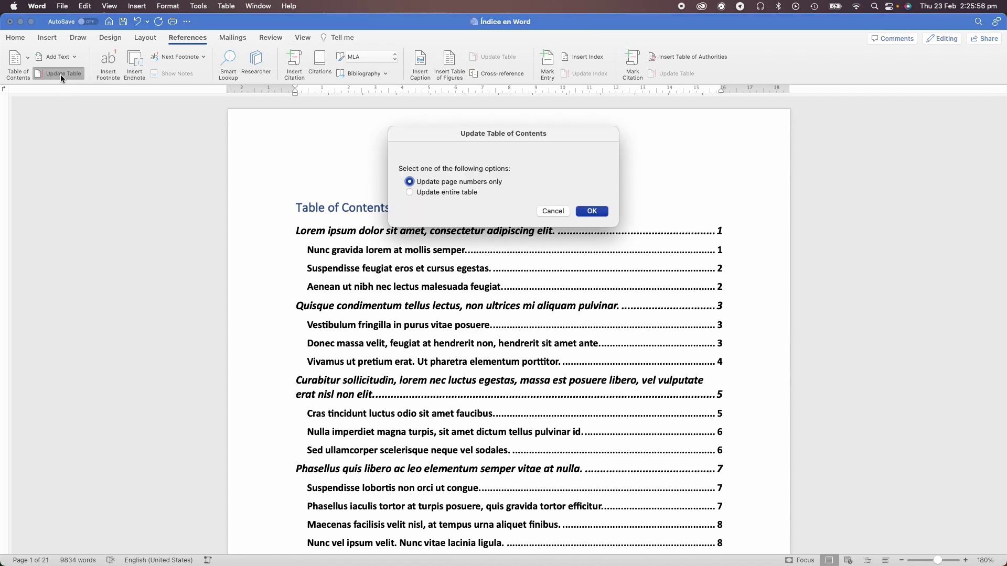
left_click(458, 195)
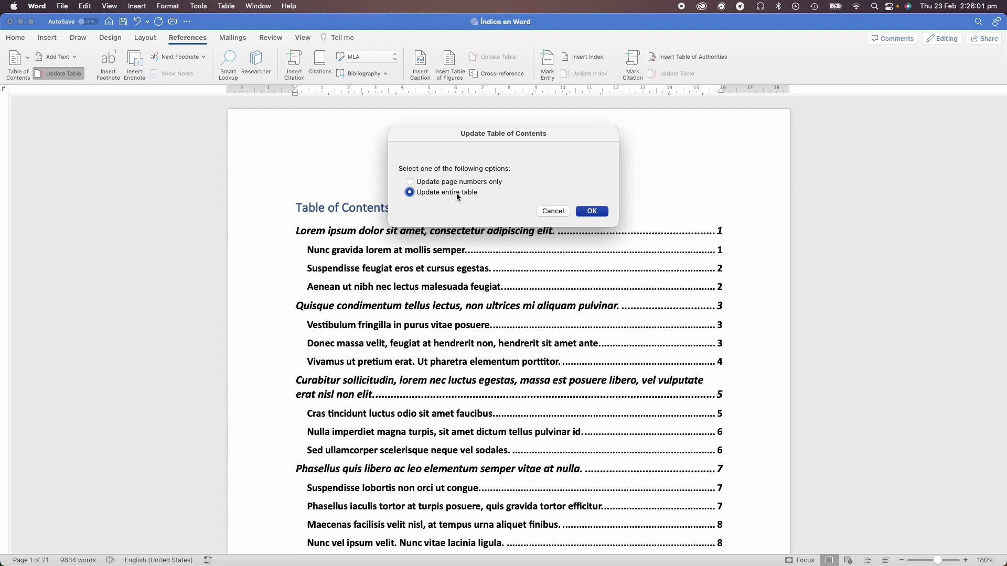
left_click(597, 214)
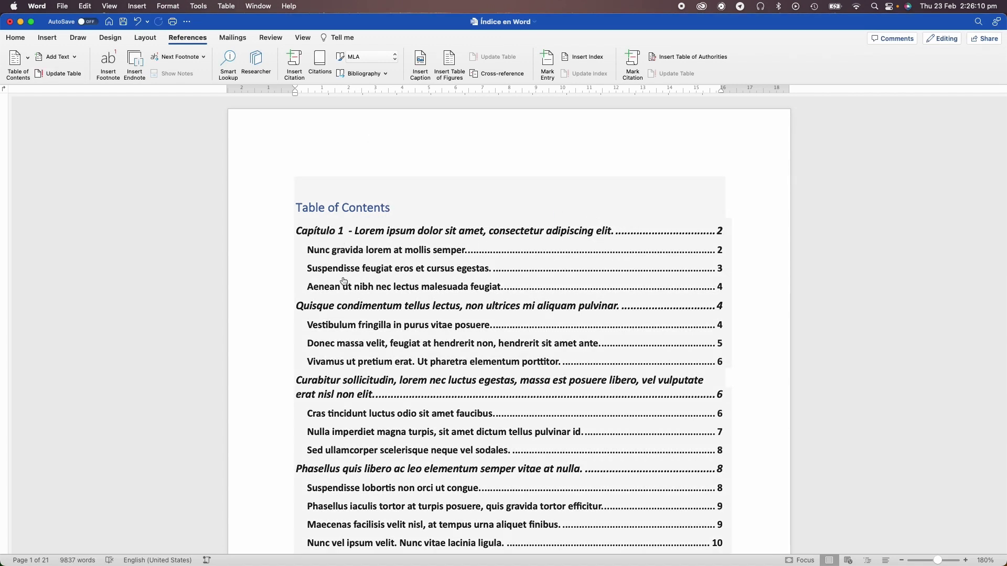
scroll(338, 268, "down", 3)
Prefix the 'Quisque condimentum…' heading with 'Capítulo 2-', copy that prefix for reuse, and scroll back to the contents
left_click(334, 250)
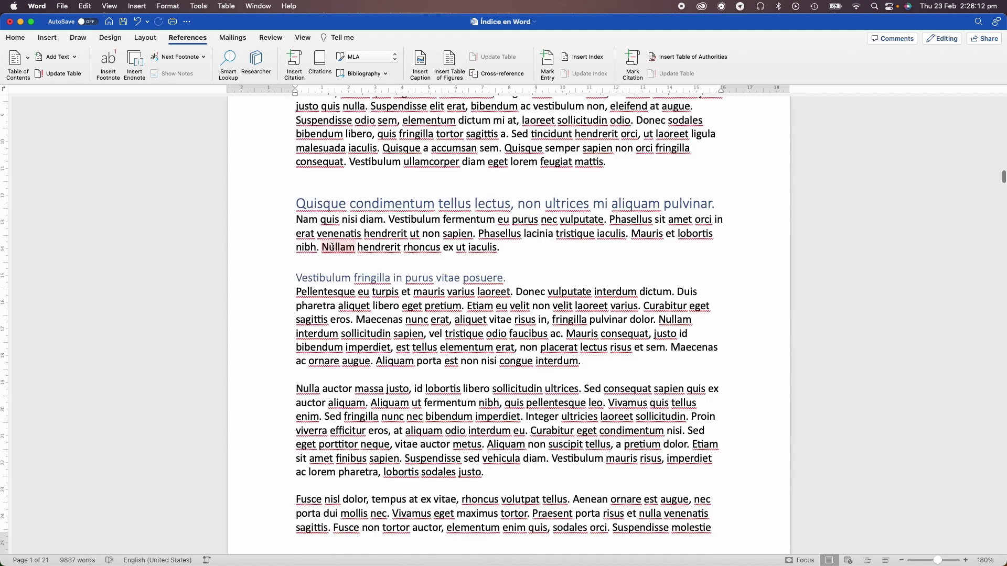
type("Ca")
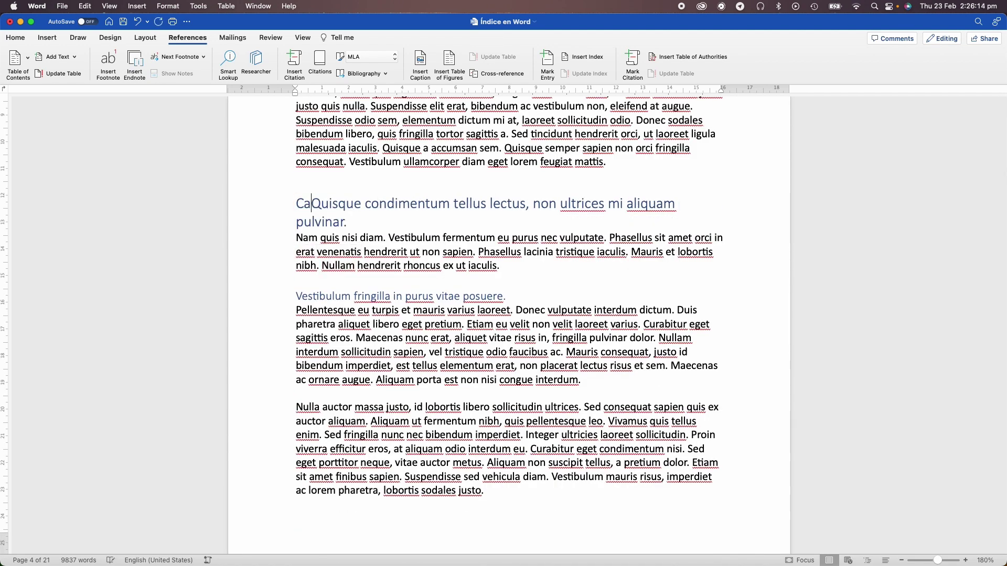
type("pítulo 2")
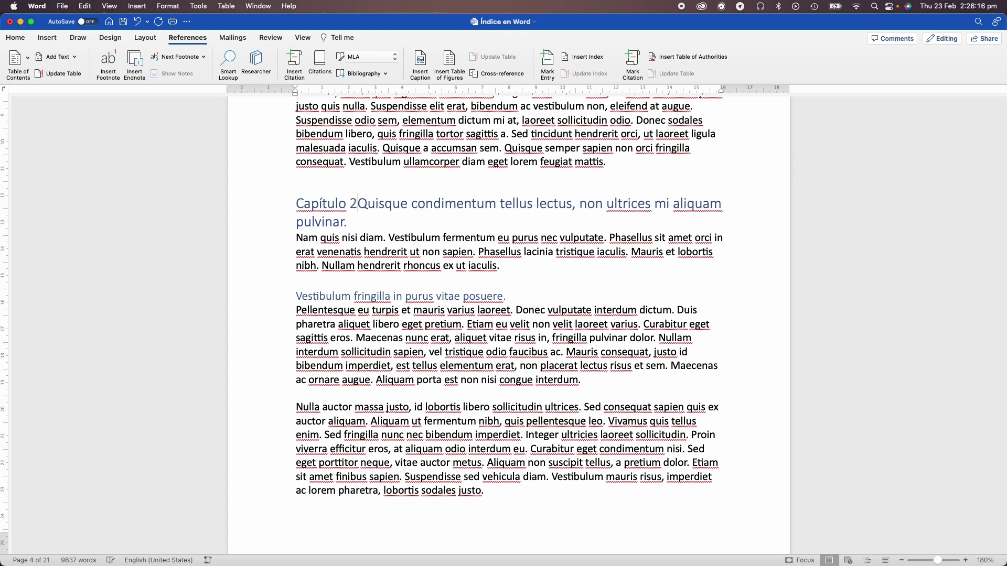
type("-")
left_click_drag(366, 205, 295, 210)
key("super+c")
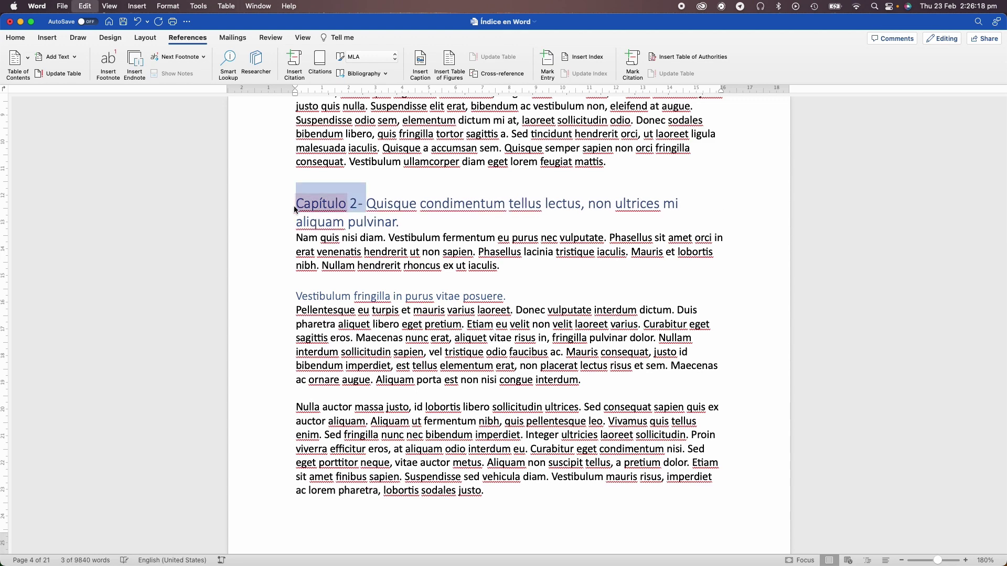
scroll(375, 325, "down", 1)
scroll(376, 325, "down", 5)
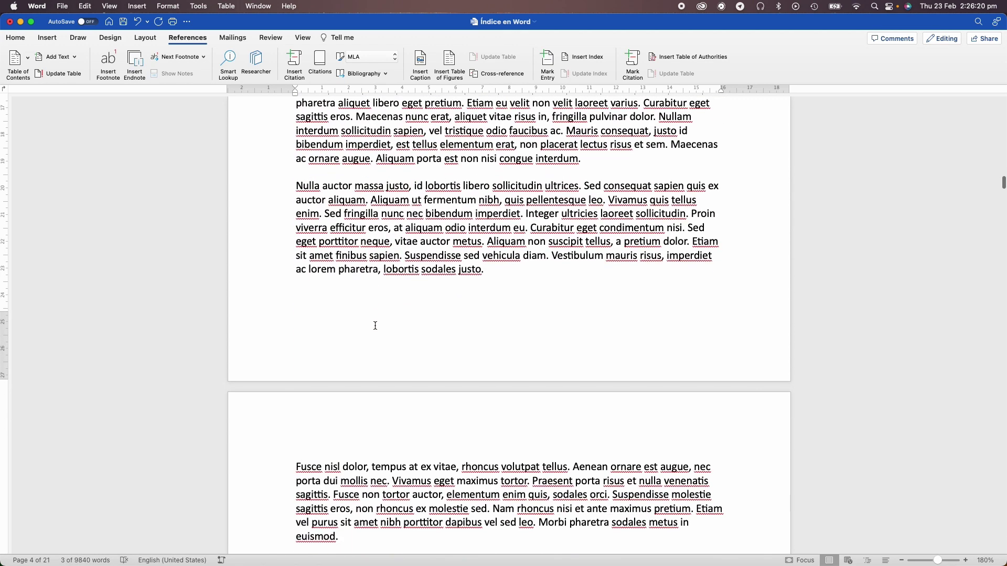
scroll(375, 325, "down", 5)
scroll(375, 325, "down", 3)
scroll(376, 325, "down", 4)
scroll(376, 325, "down", 5)
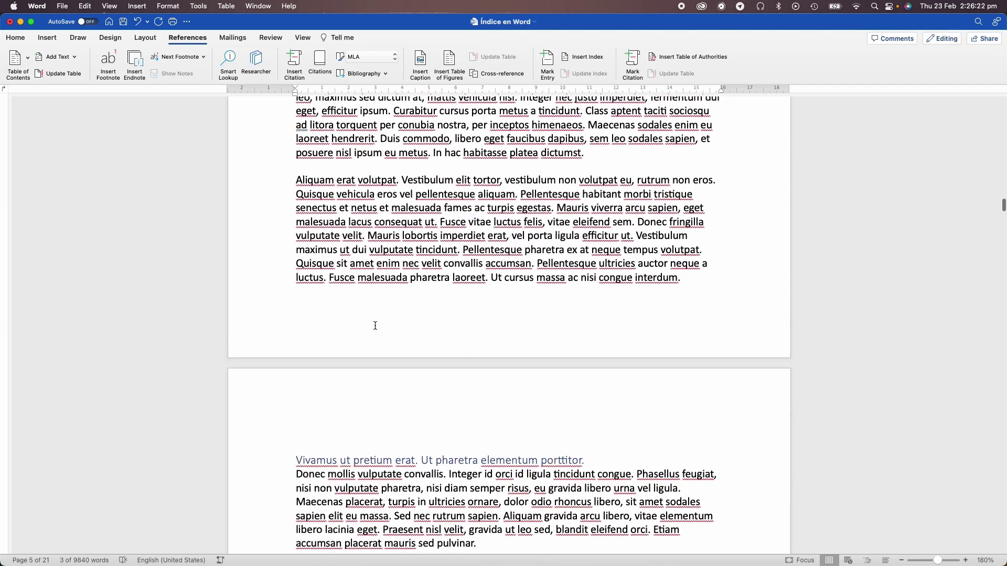
scroll(375, 325, "down", 5)
scroll(376, 325, "down", 4)
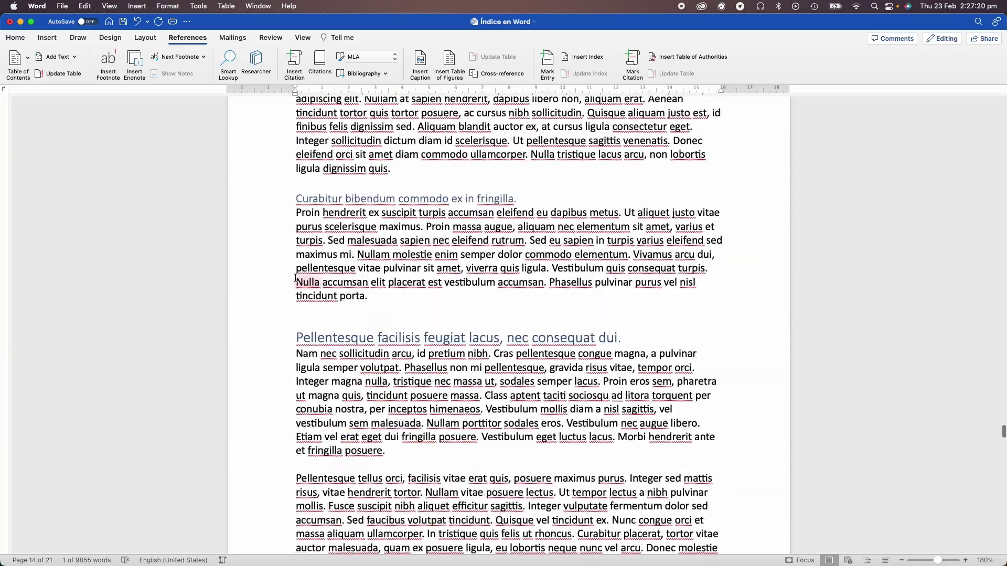
scroll(480, 278, "up", 20)
scroll(479, 278, "up", 20)
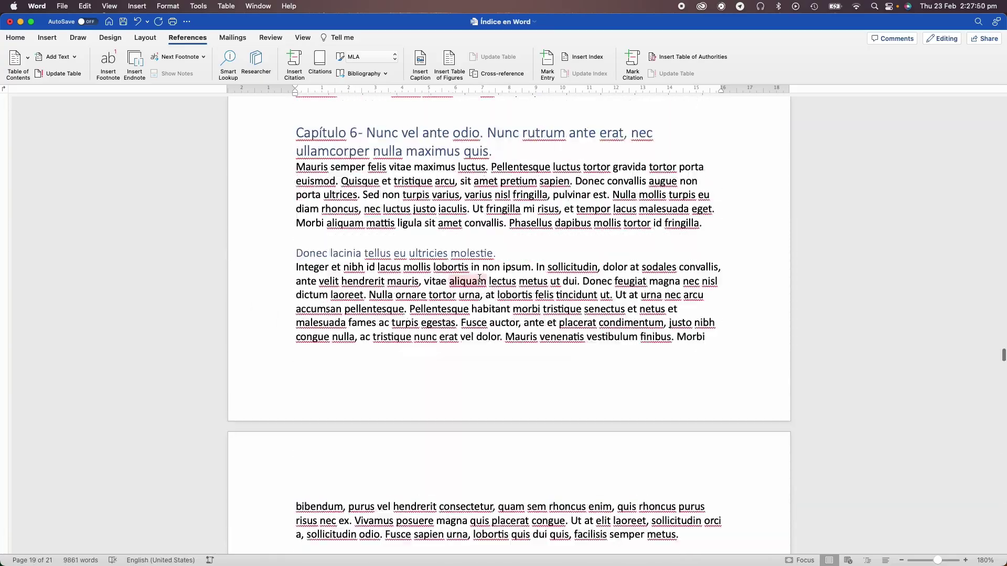
scroll(479, 278, "up", 20)
scroll(479, 278, "up", 10)
scroll(480, 279, "up", 20)
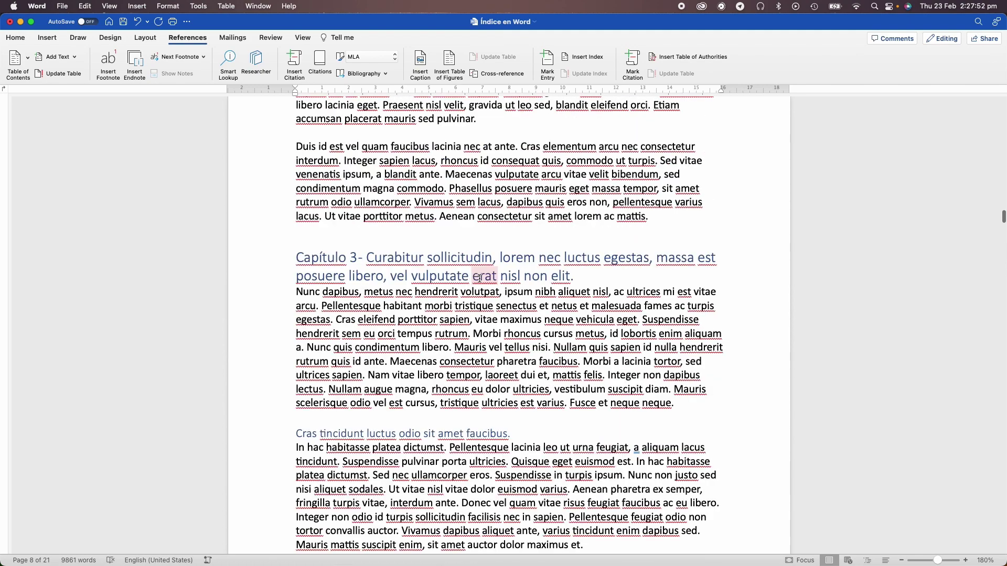
scroll(479, 279, "up", 15)
Update the entire table of contents so it lists chapters Capítulo 1 through Capítulo 9
scroll(481, 282, "down", 2)
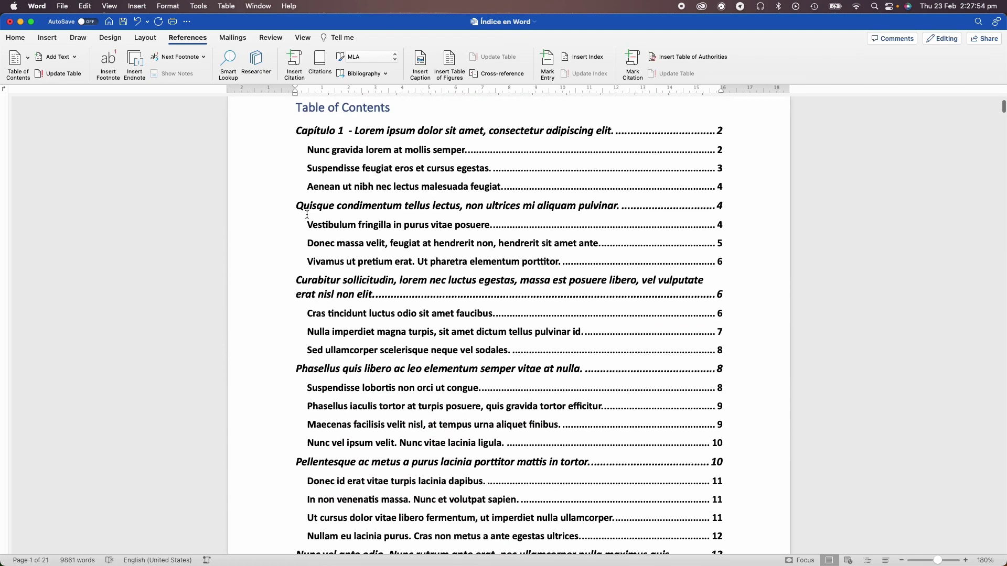
left_click(63, 74)
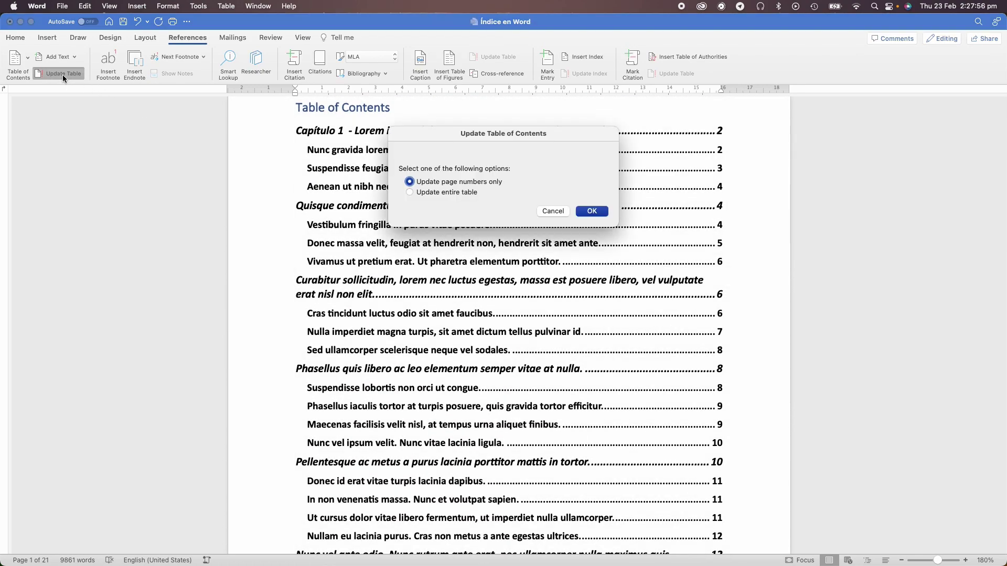
left_click(464, 193)
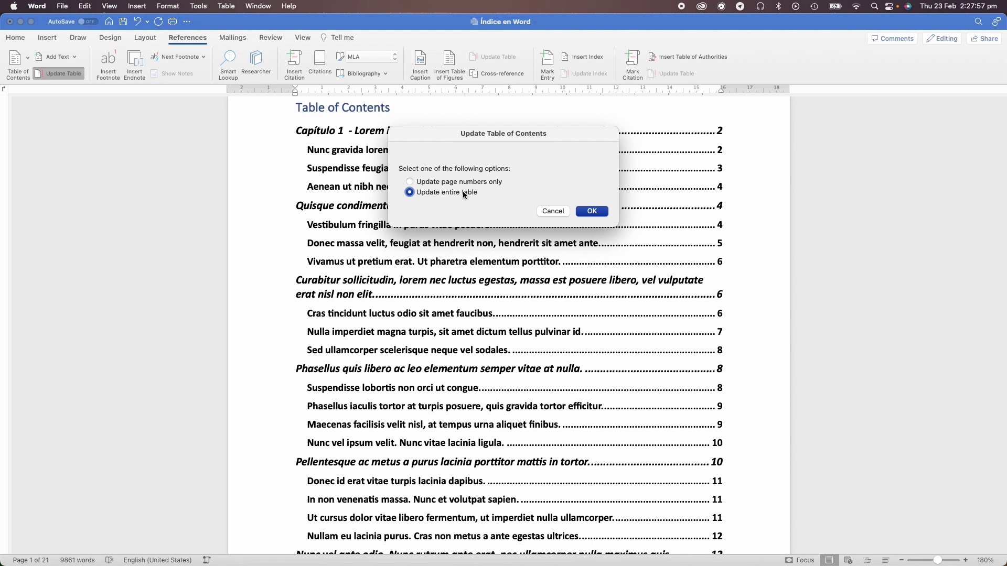
left_click(592, 211)
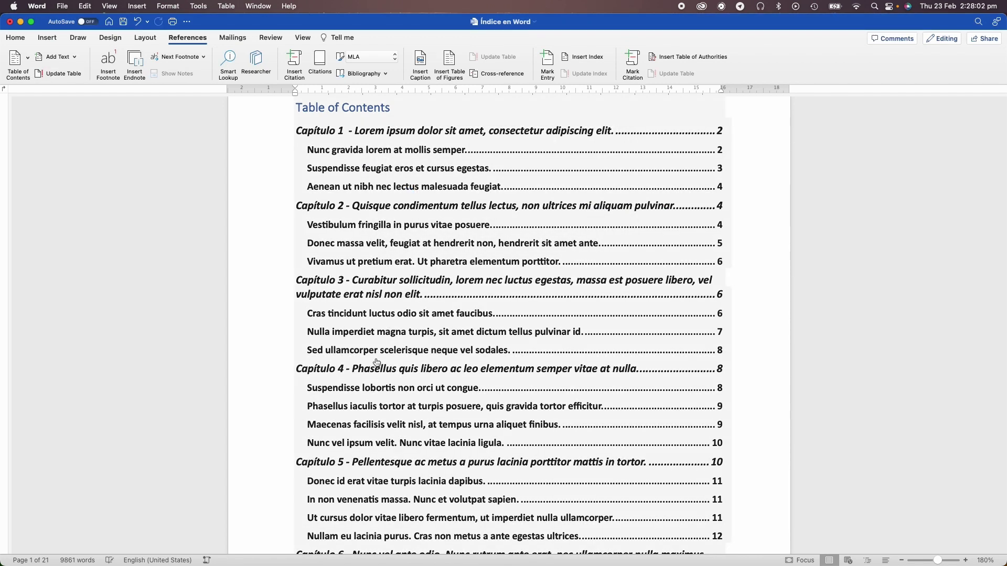
scroll(377, 362, "down", 2)
scroll(379, 367, "down", 3)
scroll(380, 374, "down", 3)
scroll(383, 380, "down", 3)
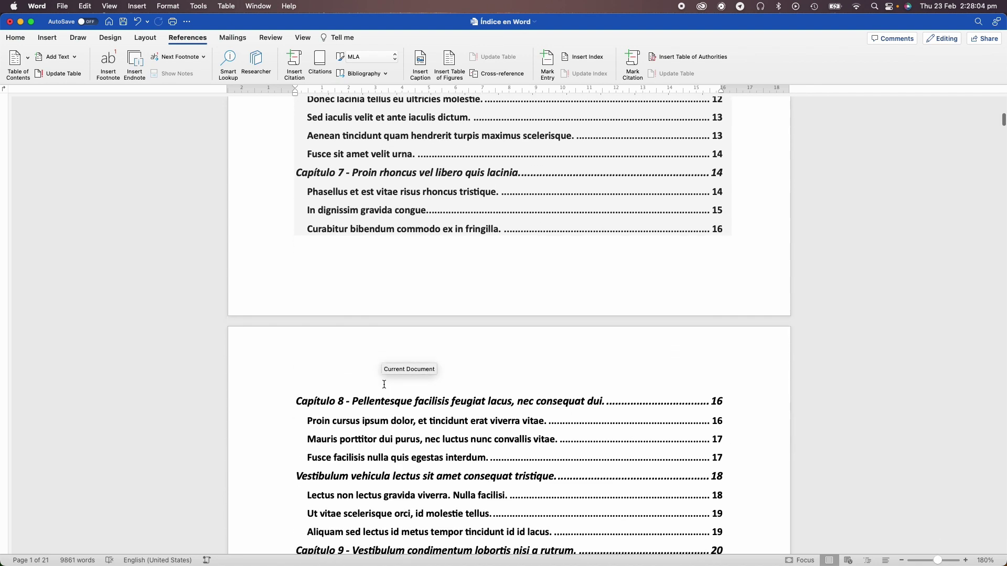
scroll(385, 384, "down", 3)
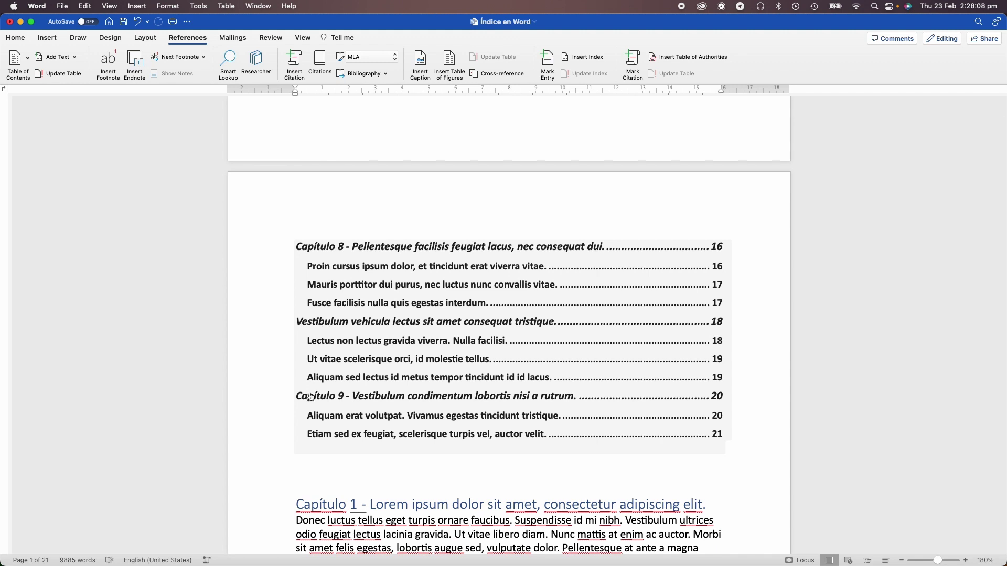
Paste the chapter prefix before the 'Vestibulum vehicula…' heading and change its number to 9
left_click(341, 326)
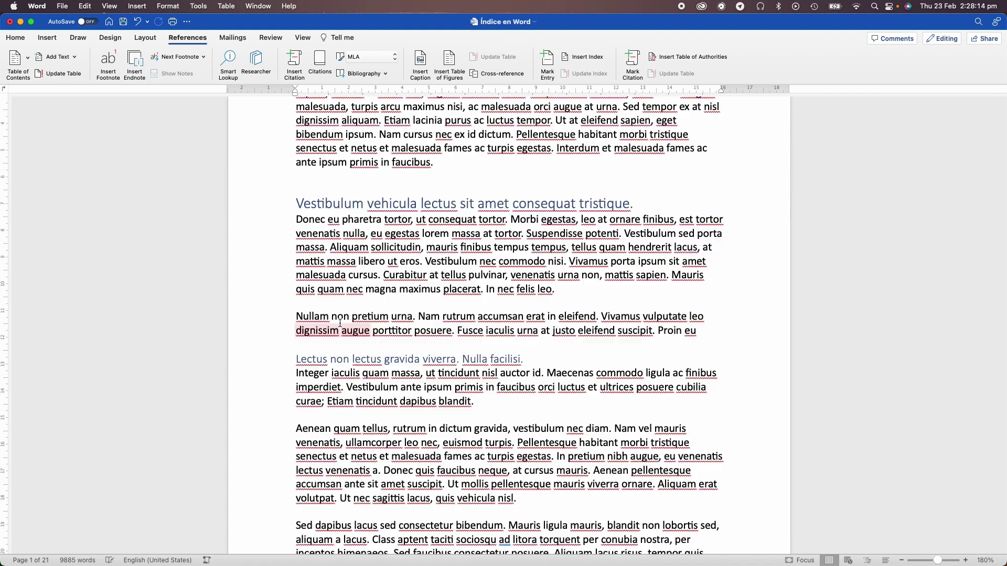
key("super+v")
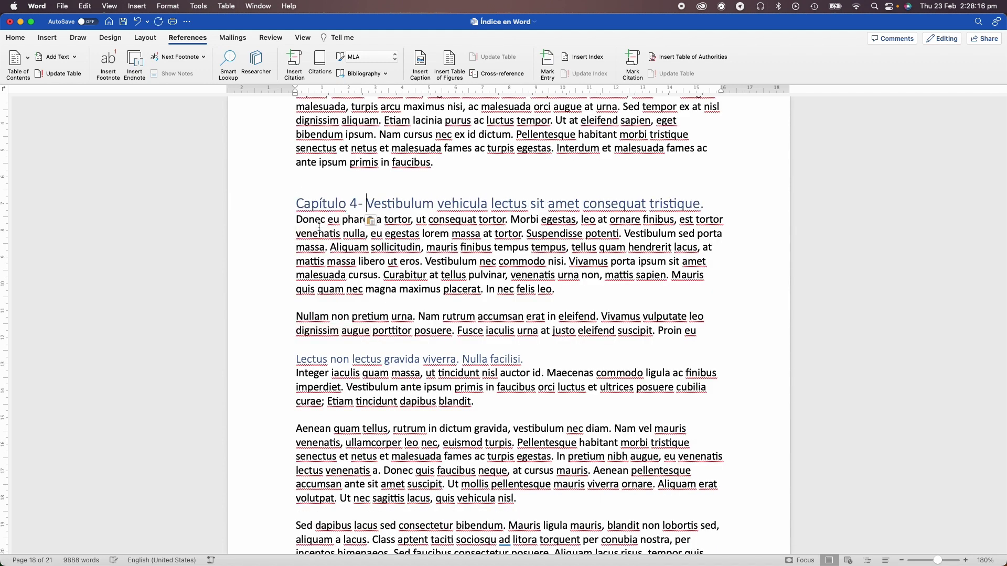
key("Left")
key("shift+Left")
type("9")
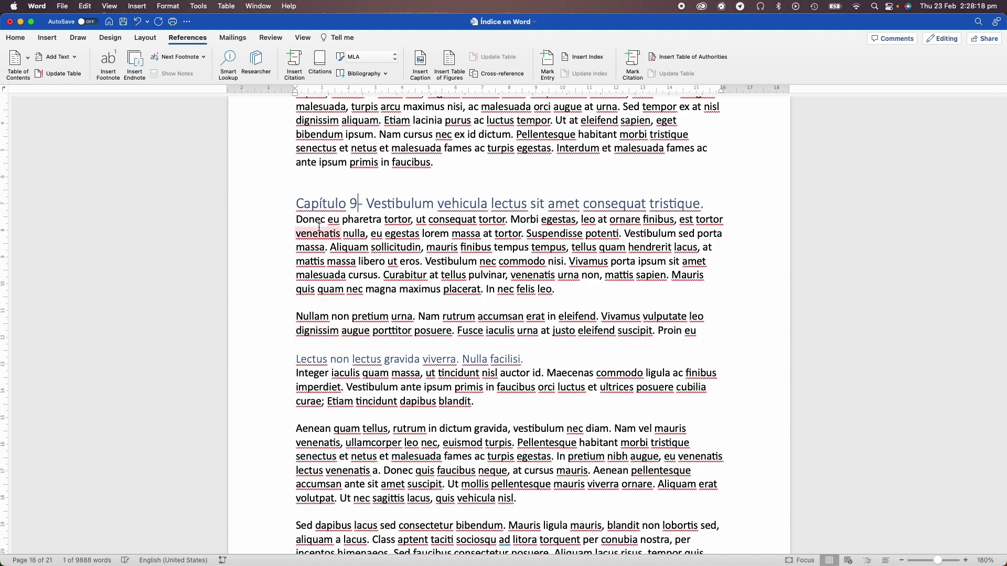
Renumber the 'Vestibulum condimentum lobortis…' heading from 9 to 'Capítulo 10-'
scroll(367, 359, "down", 10)
scroll(372, 360, "down", 8)
scroll(372, 360, "down", 10)
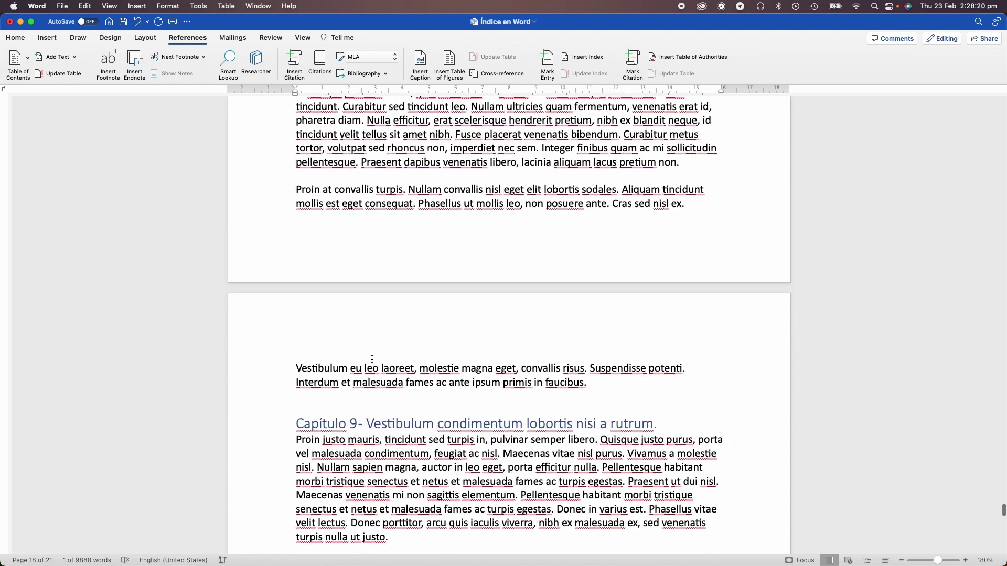
scroll(370, 356, "down", 3)
double_click(353, 318)
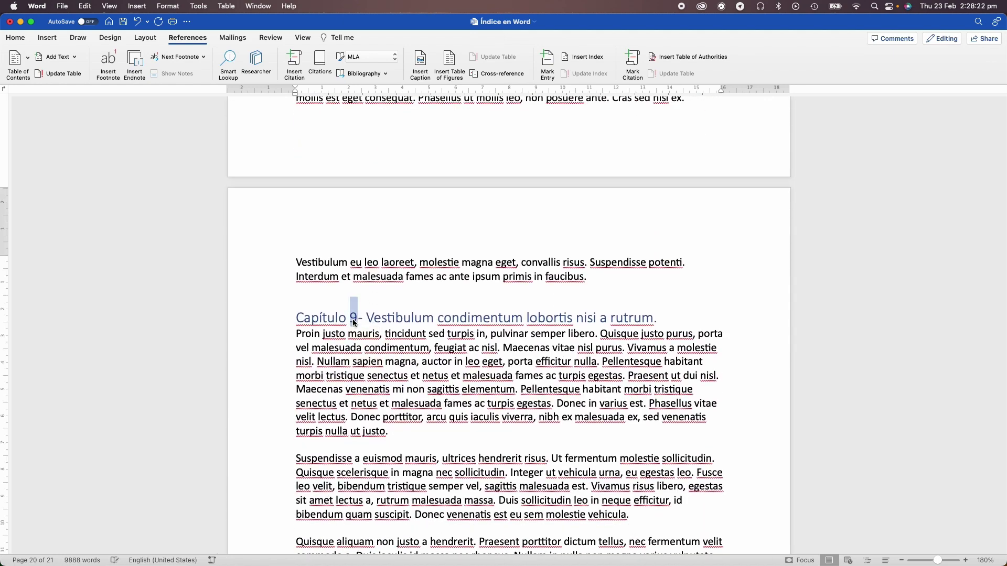
type("10")
scroll(714, 363, "up", 5)
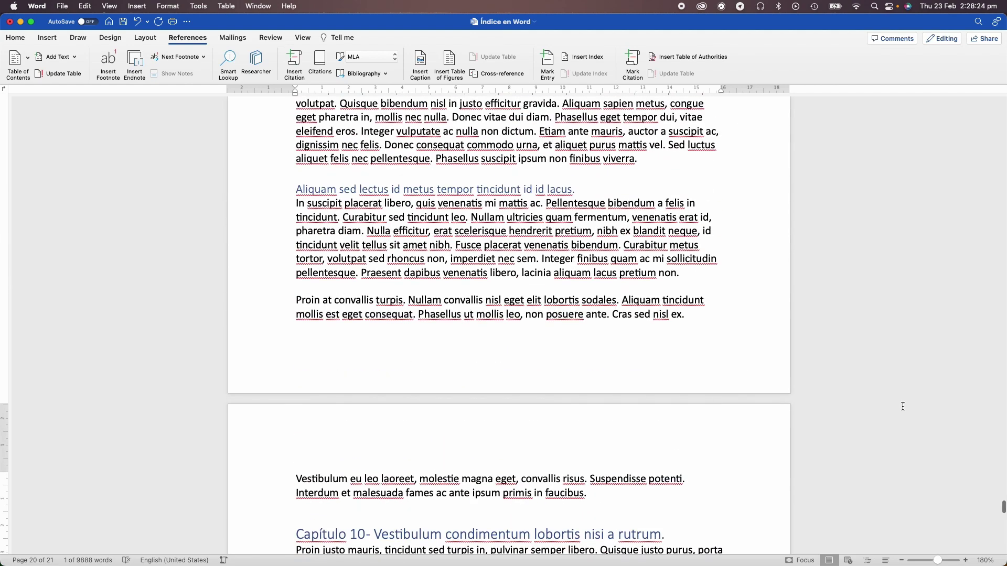
left_click_drag(1003, 507, 1003, 105)
Update the entire table of contents to include the Capítulo 9 and Capítulo 10 entries
scroll(558, 254, "down", 3)
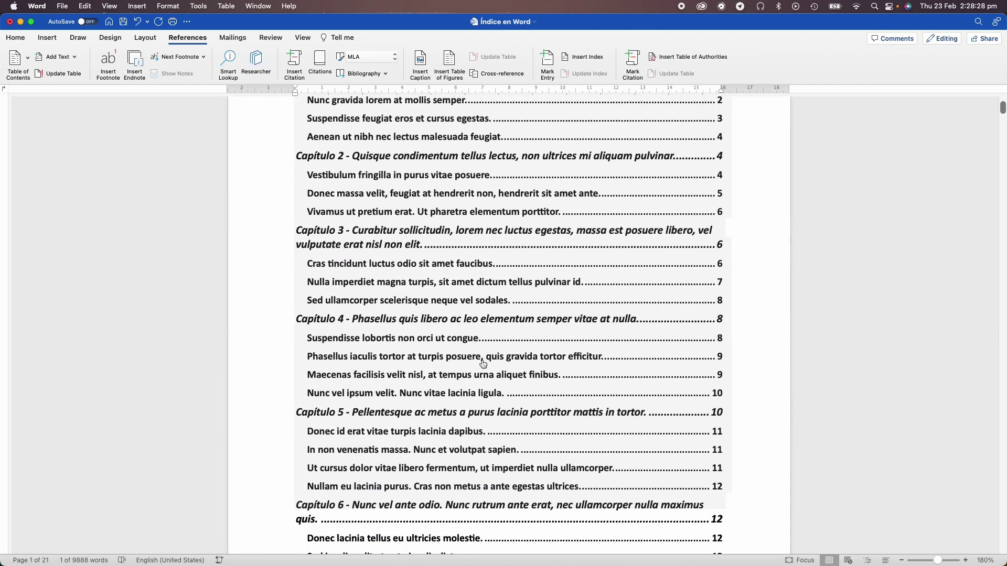
scroll(484, 363, "down", 5)
scroll(483, 363, "down", 5)
scroll(483, 363, "down", 3)
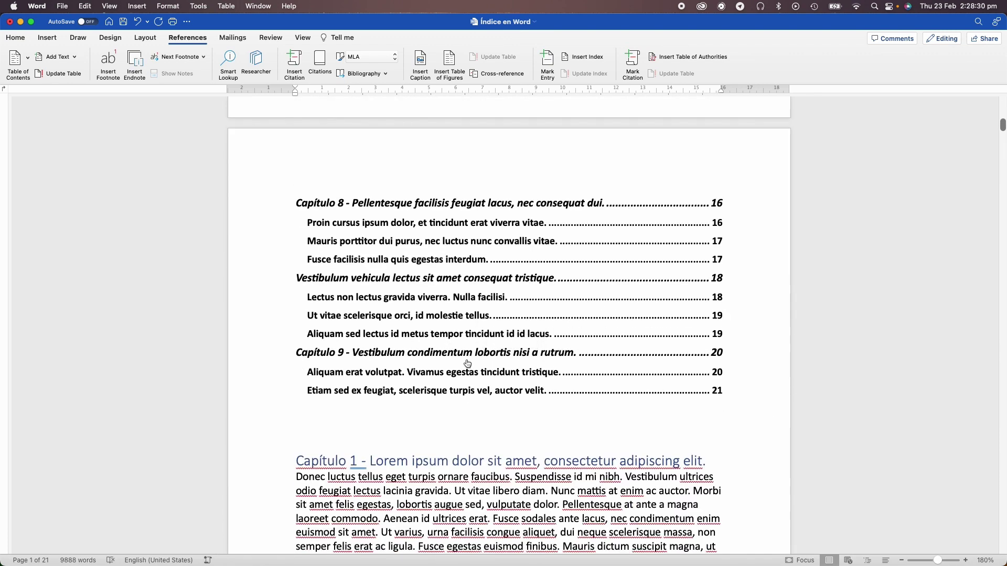
left_click(63, 74)
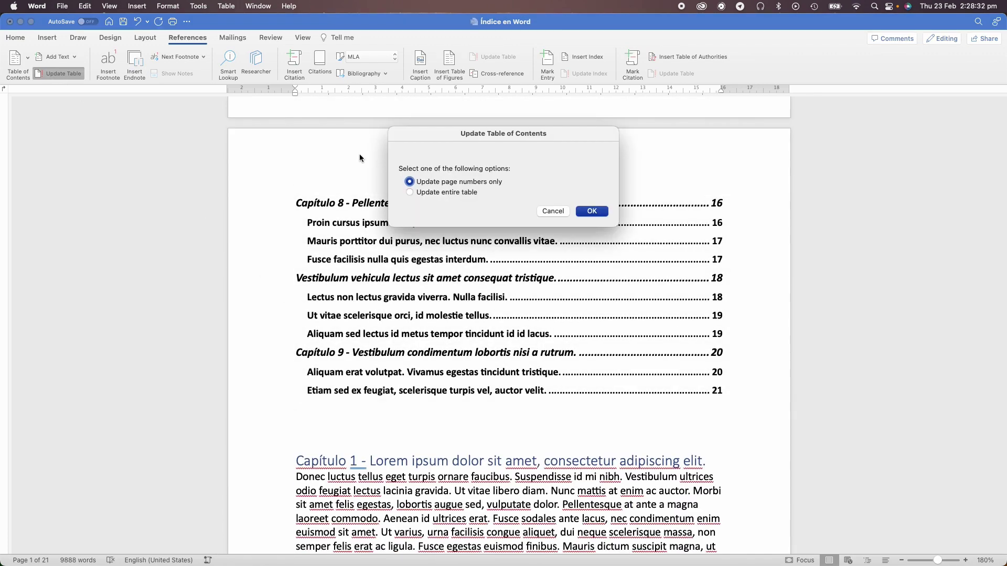
left_click(430, 191)
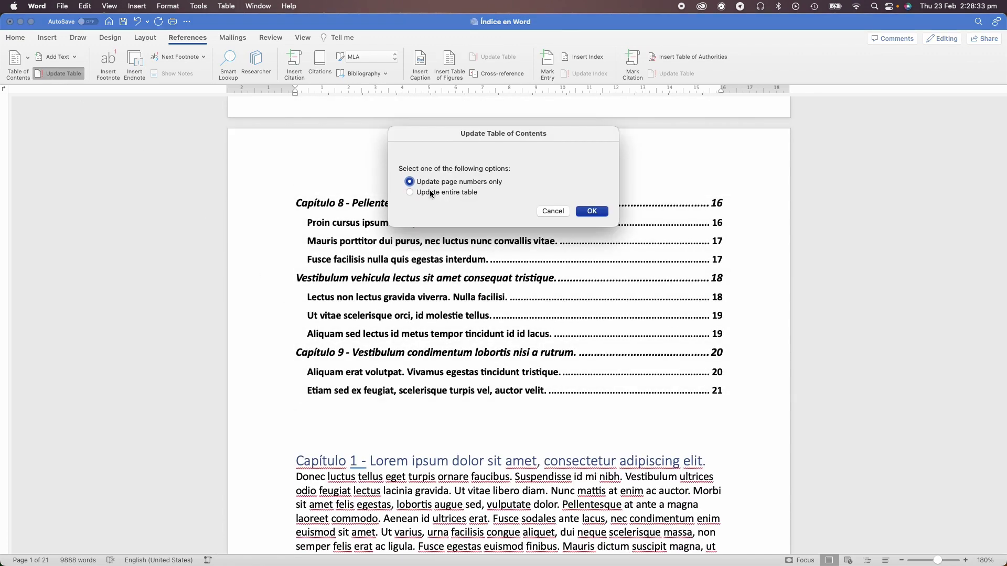
left_click(593, 212)
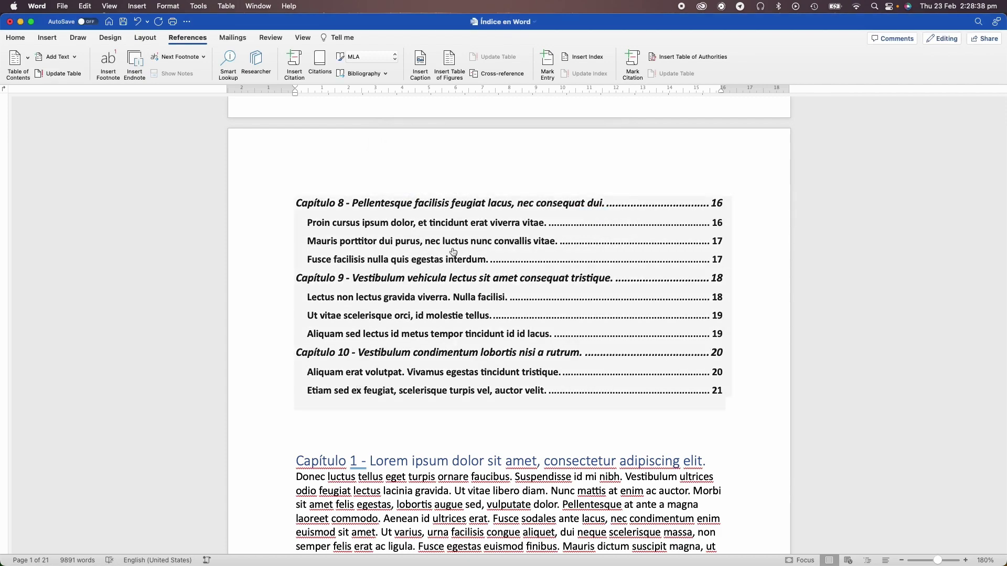
scroll(452, 249, "up", 5)
scroll(444, 244, "up", 15)
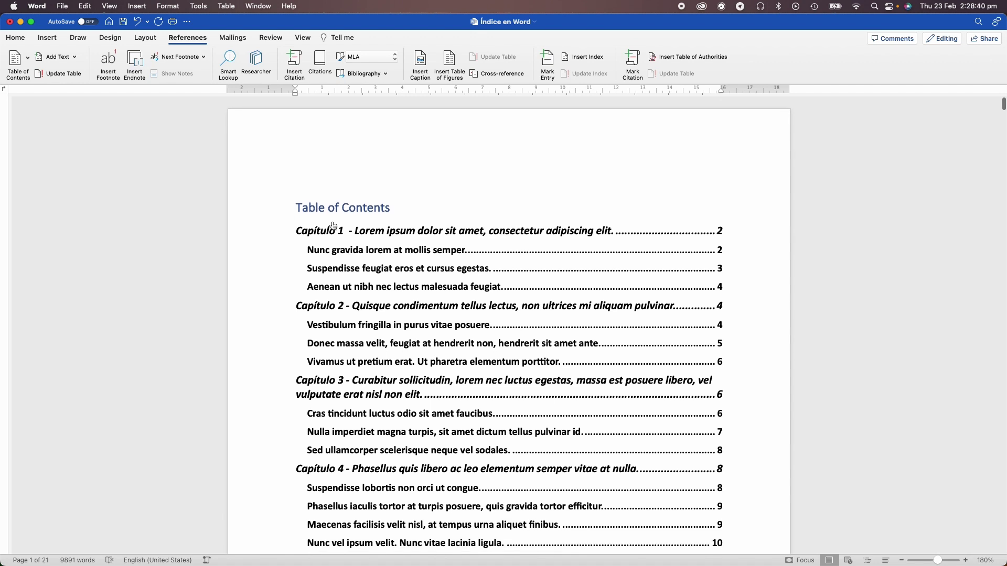
Apply the automatic Simple table of contents style from the References gallery
left_click(334, 226)
left_click(28, 55)
scroll(92, 213, "down", 2)
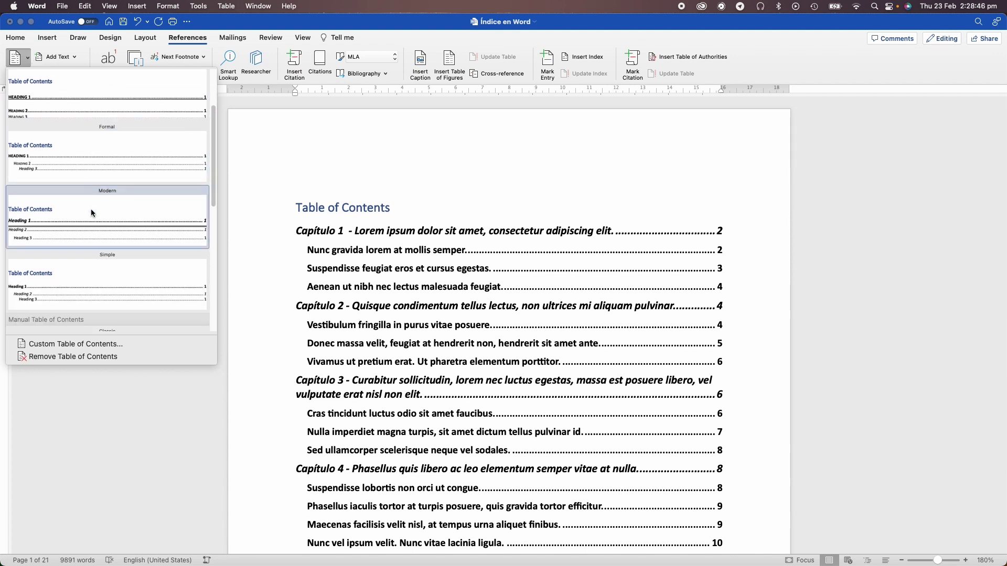
scroll(104, 283, "down", 5)
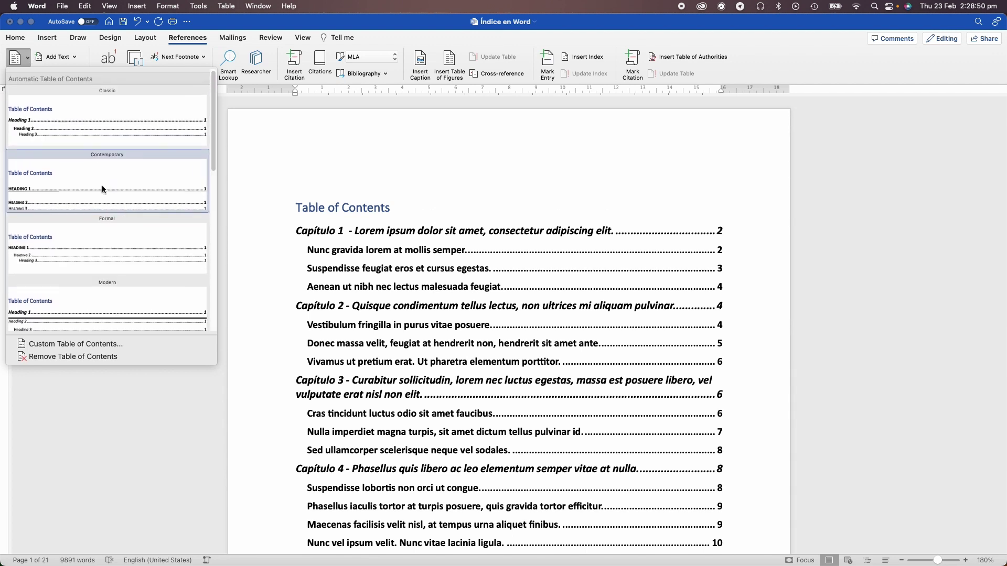
scroll(127, 196, "down", 2)
scroll(132, 220, "down", 2)
scroll(133, 224, "down", 2)
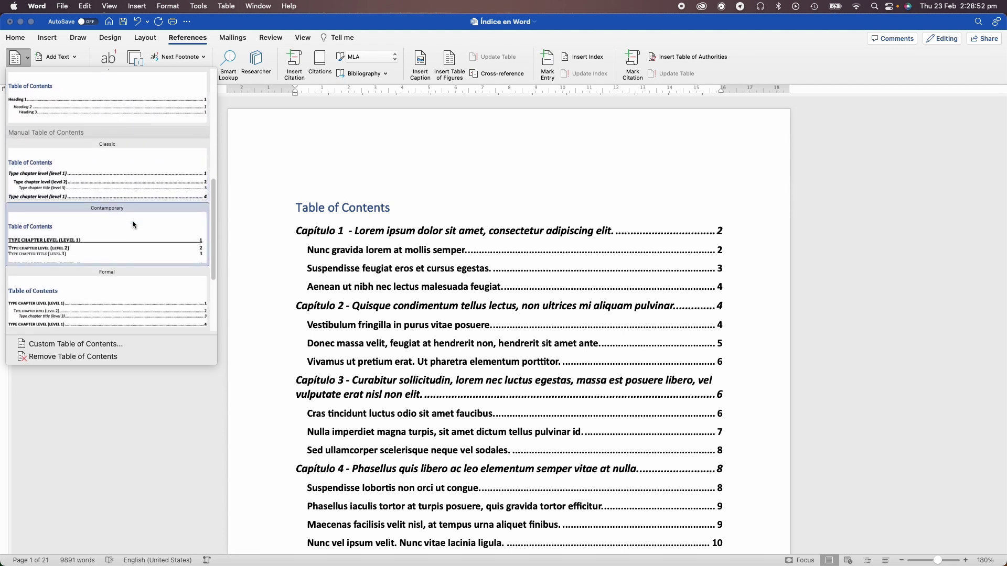
scroll(133, 224, "down", 4)
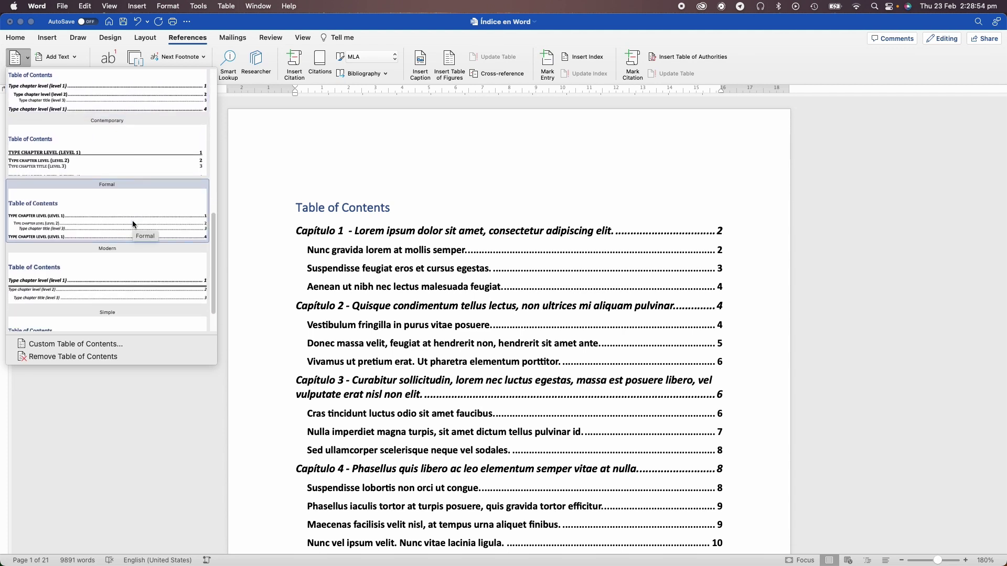
scroll(133, 222, "down", 2)
scroll(132, 222, "up", 1)
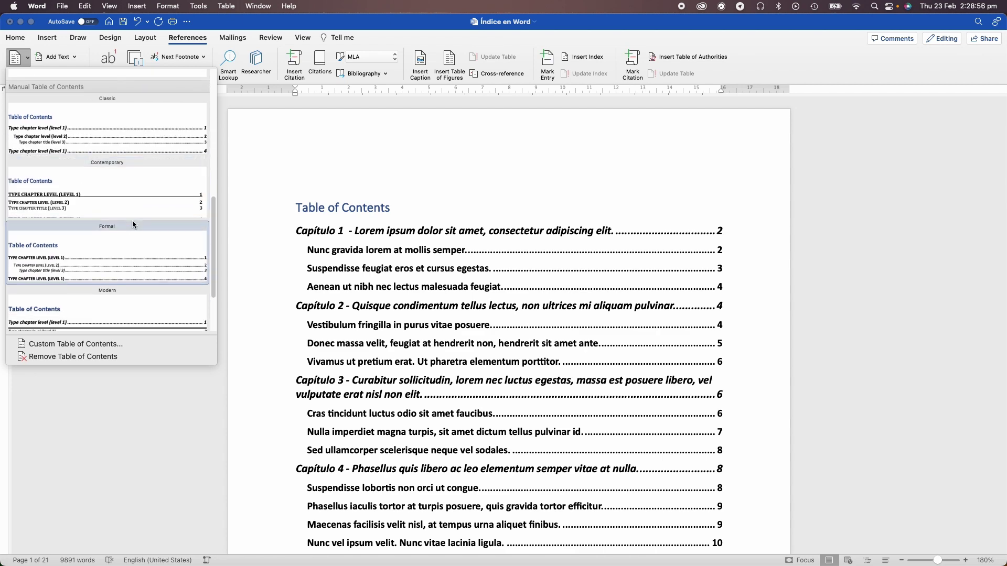
scroll(133, 223, "up", 4)
scroll(132, 223, "up", 3)
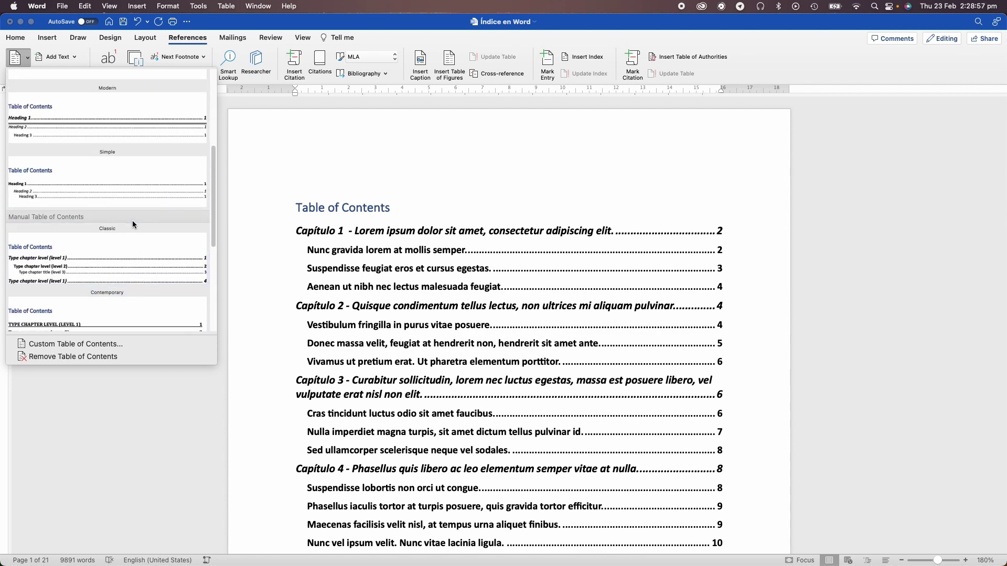
left_click(131, 179)
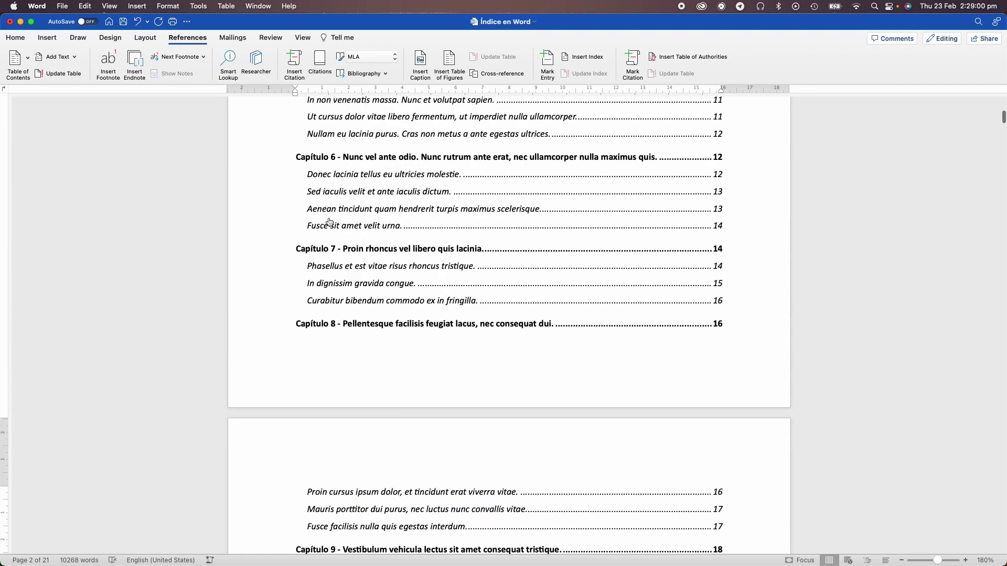
scroll(330, 222, "up", 5)
scroll(330, 222, "up", 5)
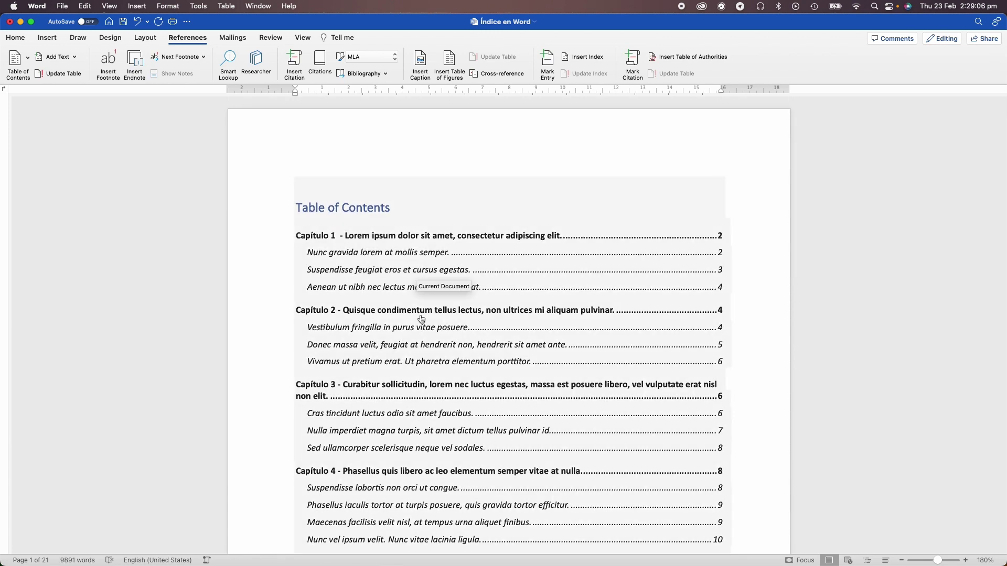
scroll(422, 319, "down", 1)
scroll(425, 294, "down", 5)
scroll(399, 236, "up", 4)
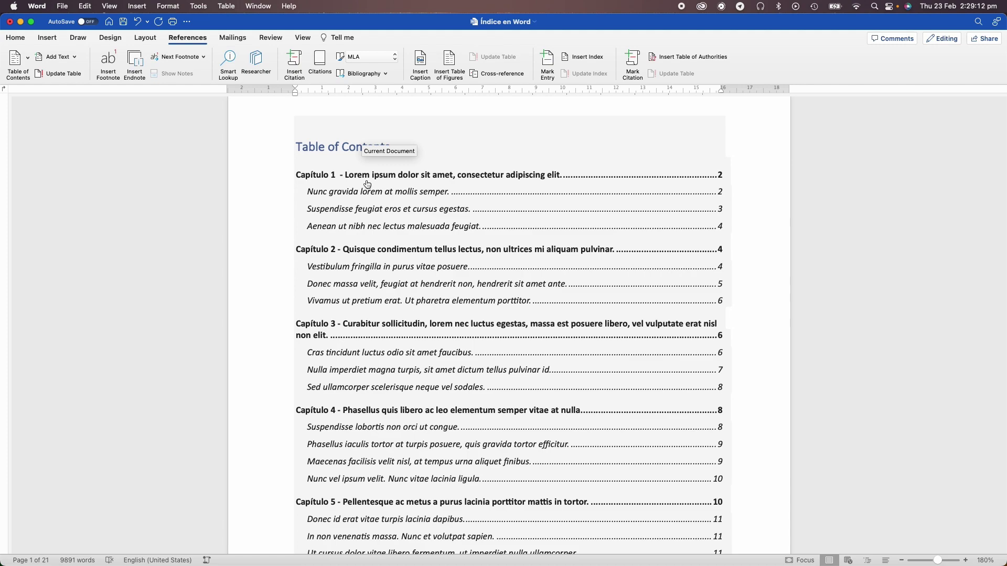
scroll(388, 293, "down", 2)
scroll(396, 299, "down", 10)
scroll(399, 300, "down", 5)
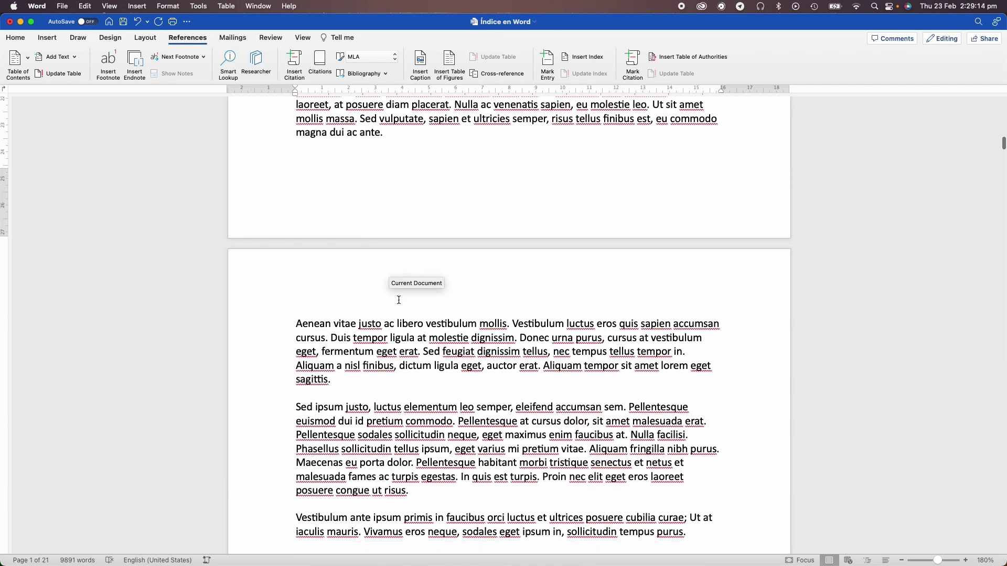
scroll(399, 300, "down", 4)
scroll(362, 283, "down", 1)
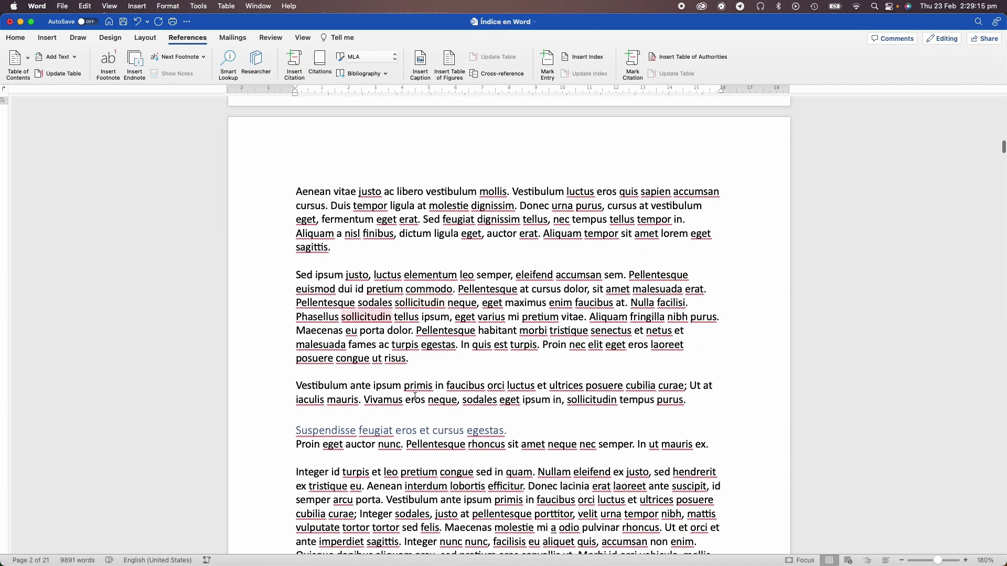
Split off the 'Aenean vitae justo' sentence onto its own line and make it Heading 3
left_click(513, 192)
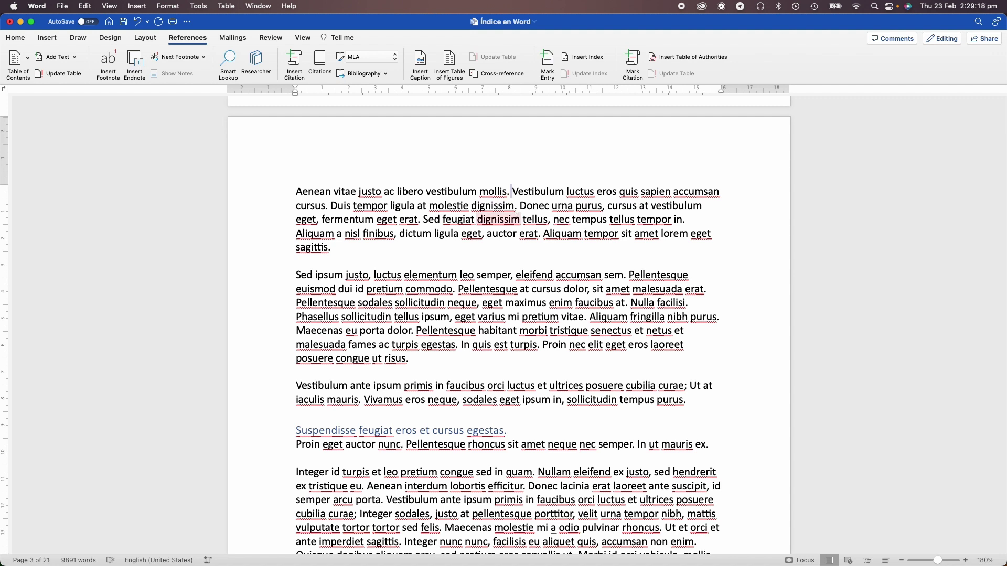
key("super+Return")
scroll(518, 217, "up", 3)
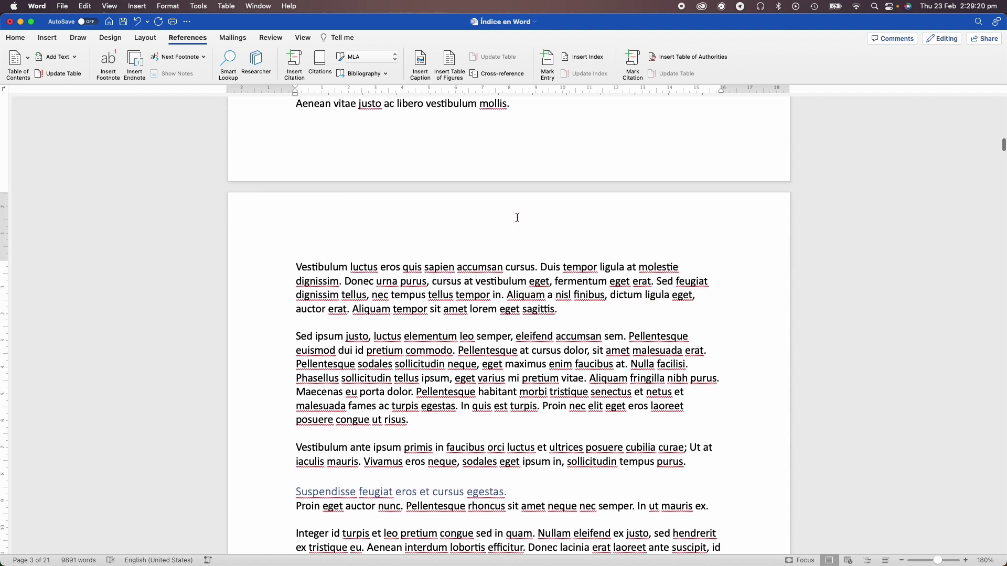
scroll(518, 217, "up", 1)
triple_click(521, 133)
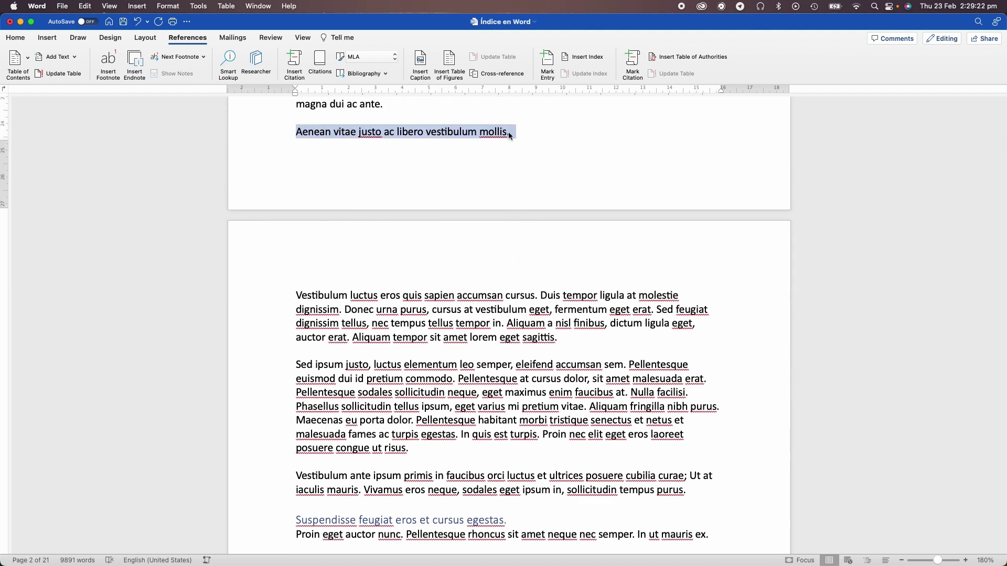
left_click(22, 39)
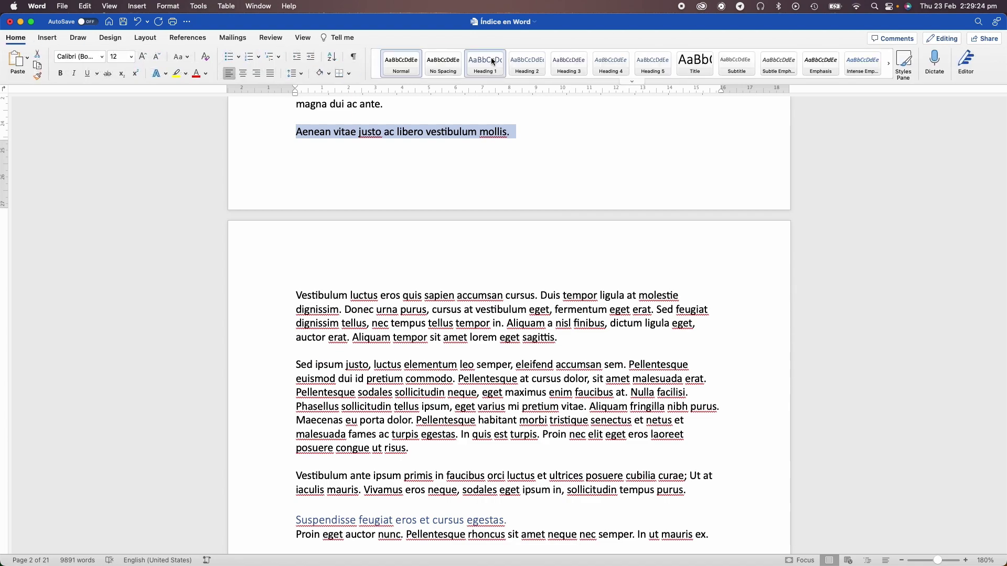
left_click(568, 67)
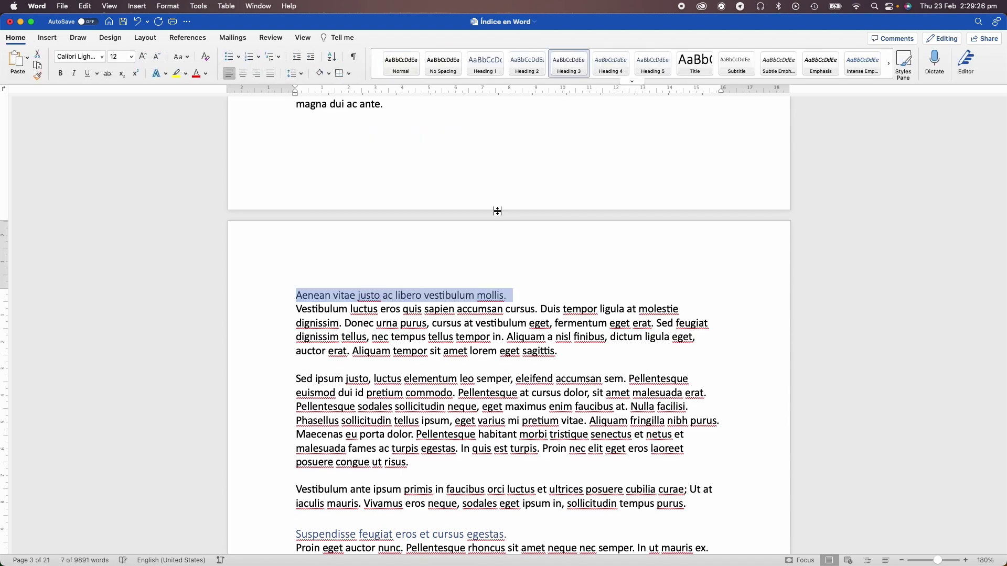
Split off the 'Nulla auctor' sentence onto its own line and make it Heading 3
scroll(431, 377, "down", 20)
scroll(430, 377, "down", 10)
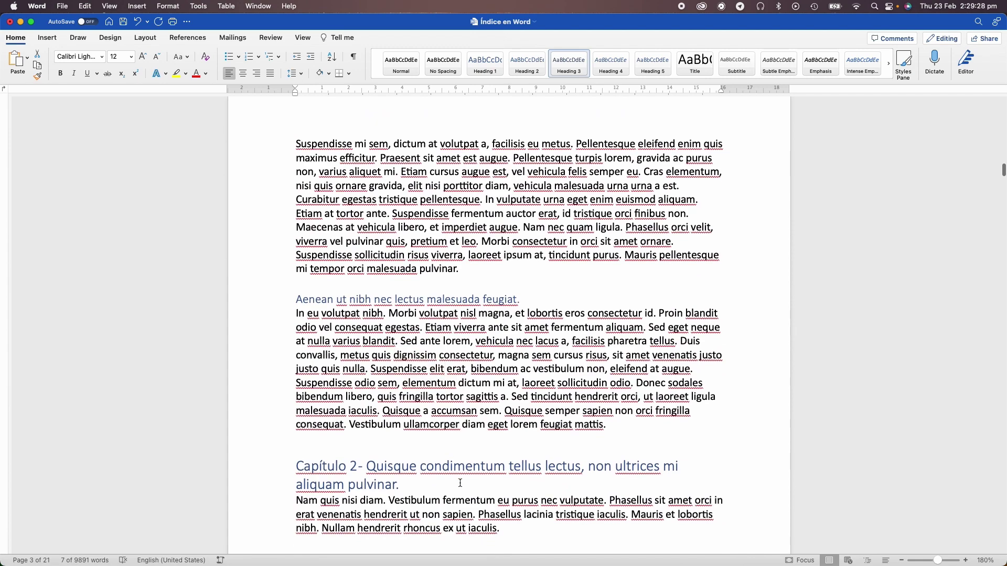
scroll(461, 478, "down", 10)
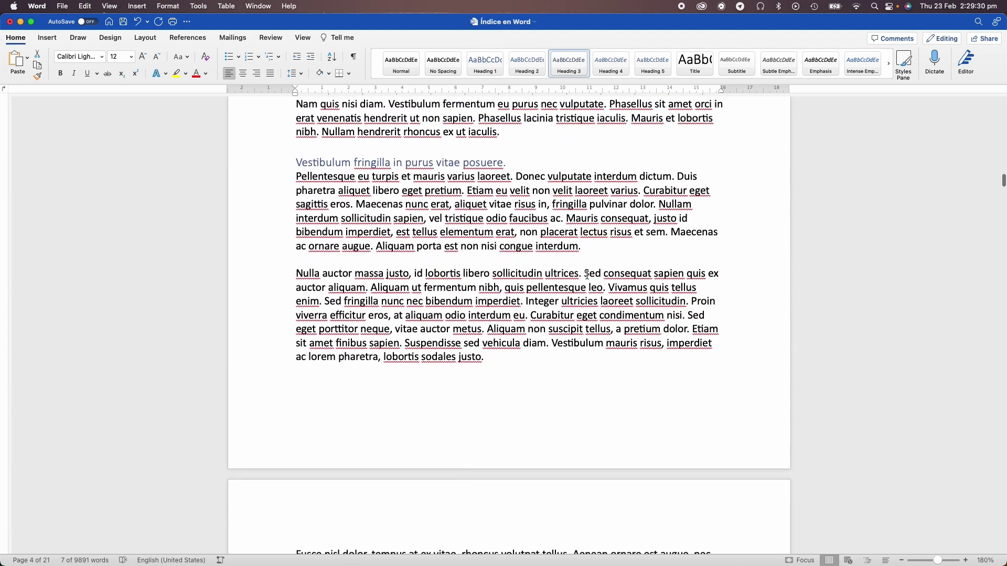
left_click(587, 275)
key("Return")
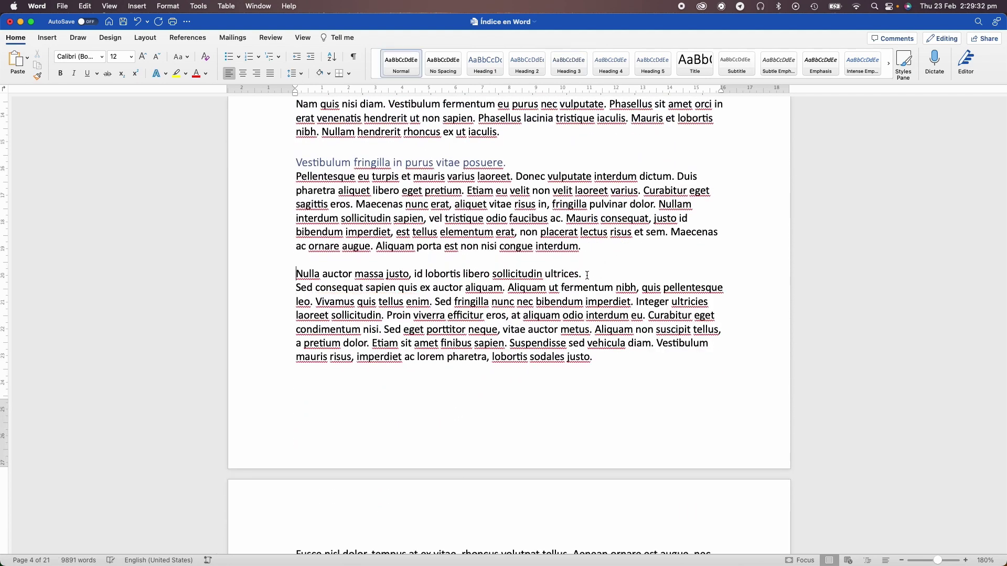
key("shift+Up")
left_click(570, 68)
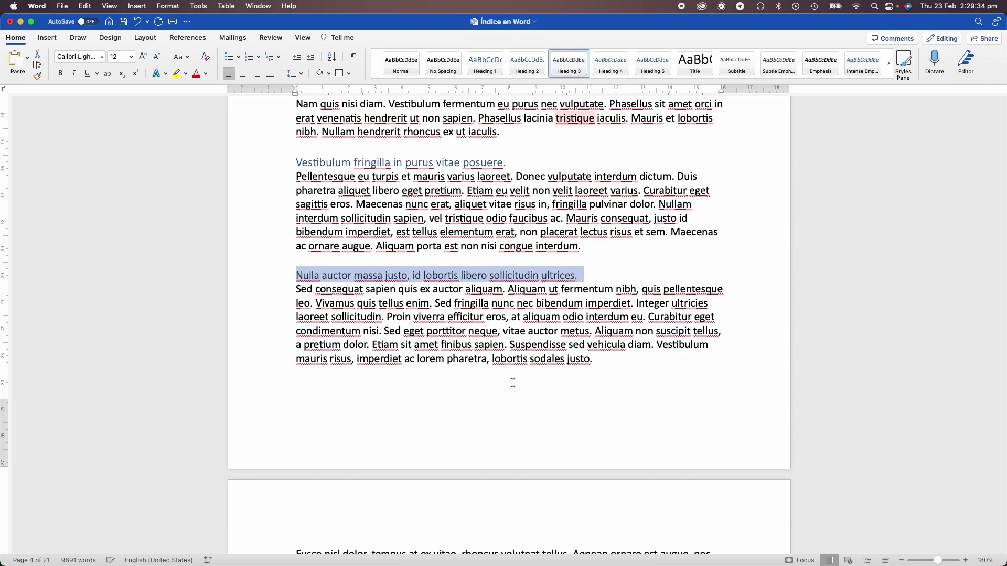
Put 'In hac habitasse platea dictumst.' on its own line as a Heading 3
scroll(512, 383, "down", 5)
scroll(513, 382, "down", 4)
scroll(514, 383, "down", 5)
scroll(514, 383, "down", 2)
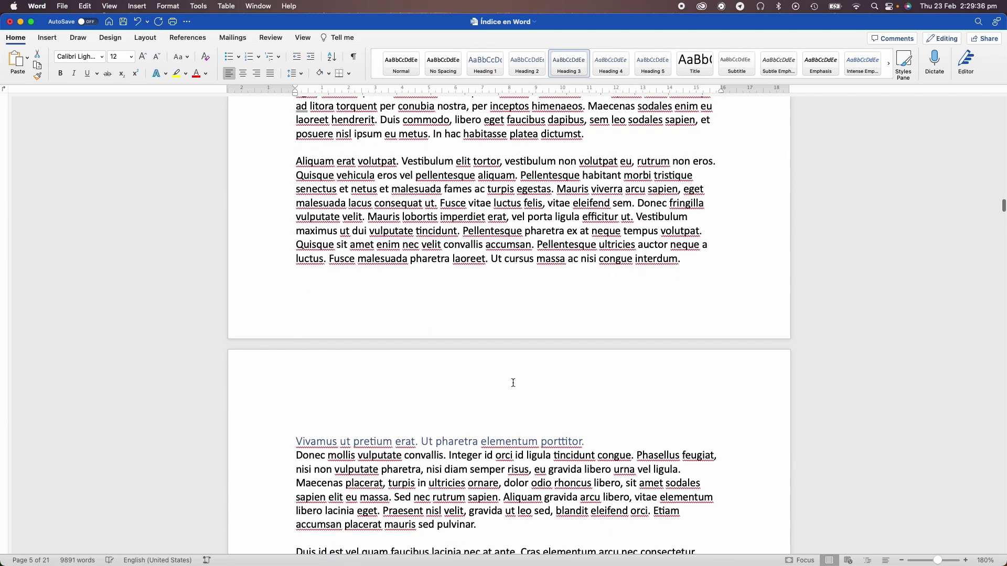
scroll(513, 382, "down", 2)
scroll(513, 383, "down", 5)
scroll(514, 383, "down", 8)
scroll(513, 383, "down", 10)
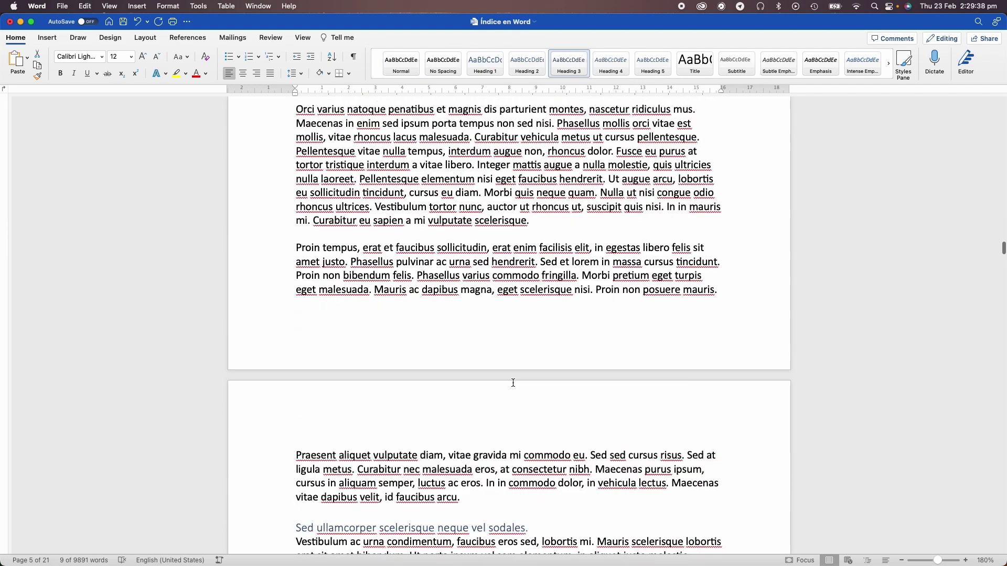
scroll(514, 383, "down", 5)
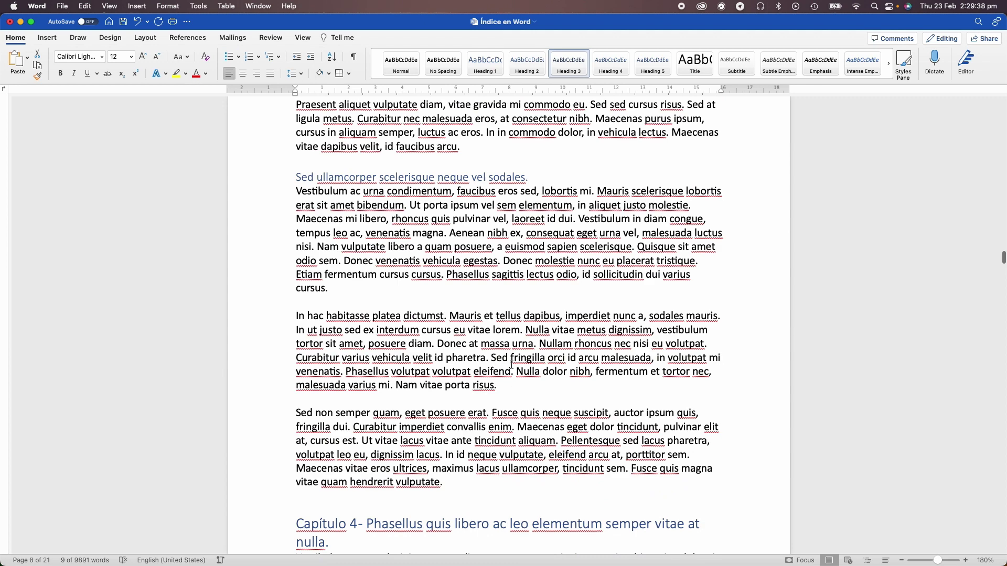
right_click(454, 316)
key("Escape")
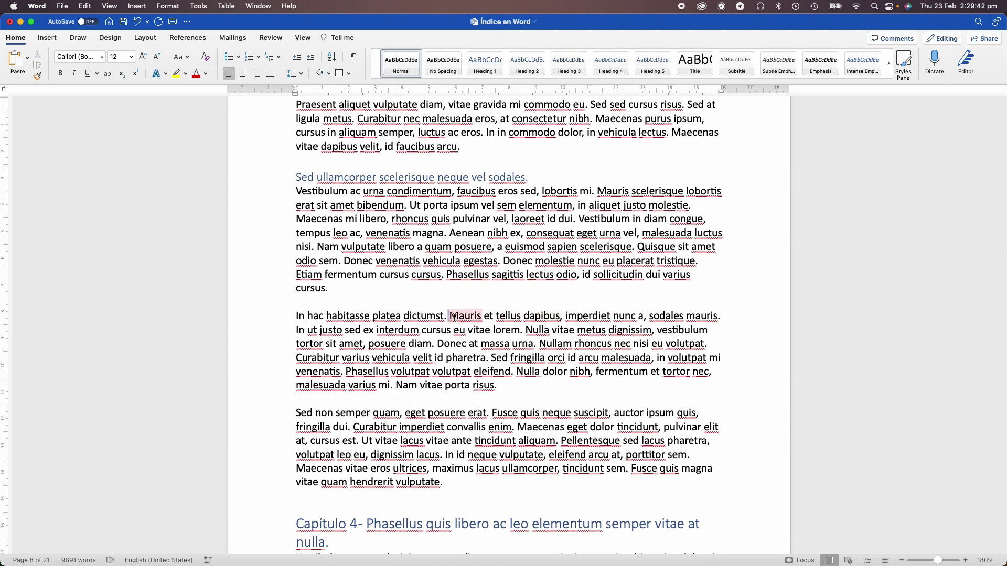
key("Return")
key("shift+Up")
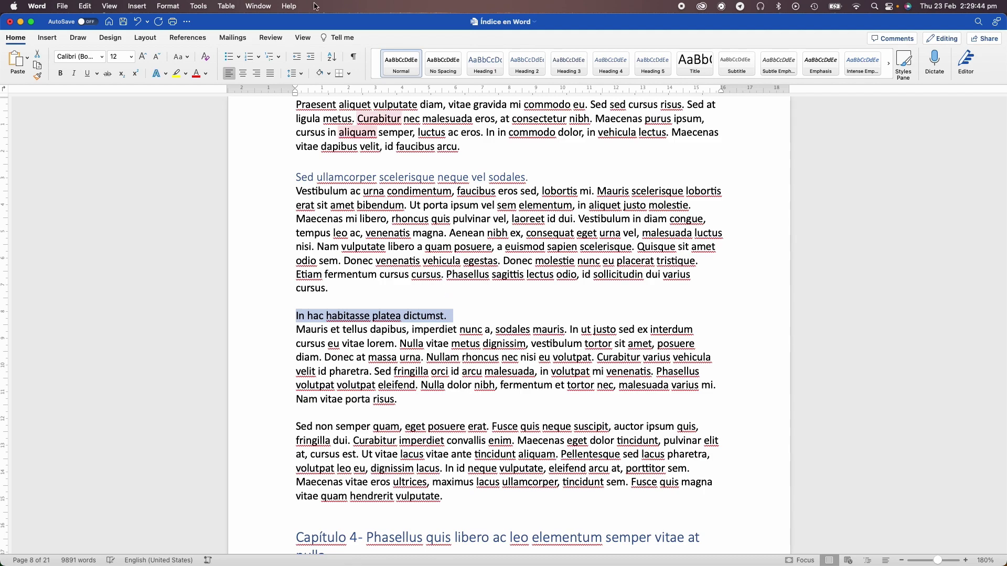
left_click(569, 63)
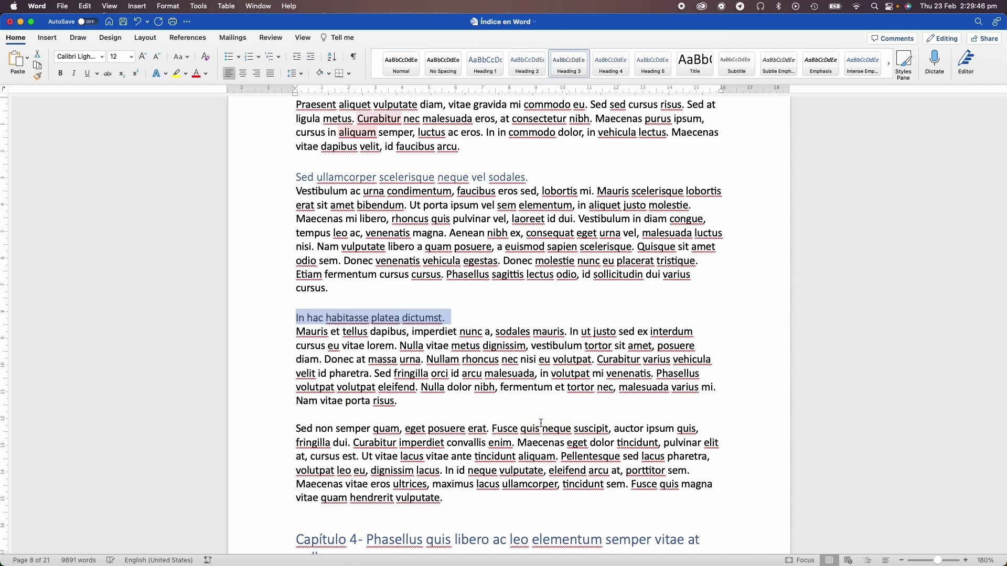
Put 'Nullam pellentesque pulvinar egestas.' on its own line as a Heading 3
scroll(541, 423, "down", 10)
scroll(541, 422, "down", 10)
scroll(541, 423, "down", 10)
scroll(540, 423, "down", 10)
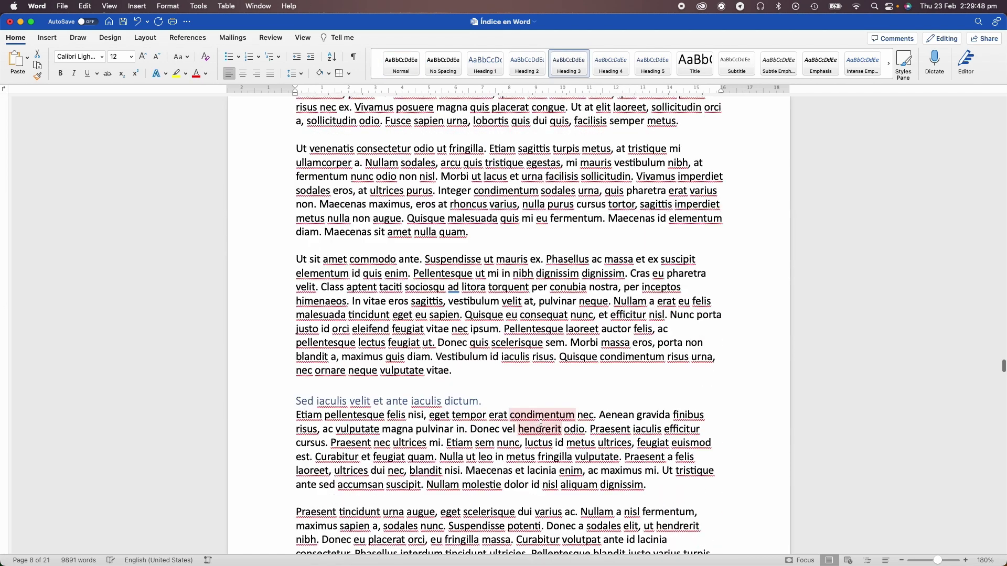
scroll(540, 423, "down", 20)
left_click(548, 435)
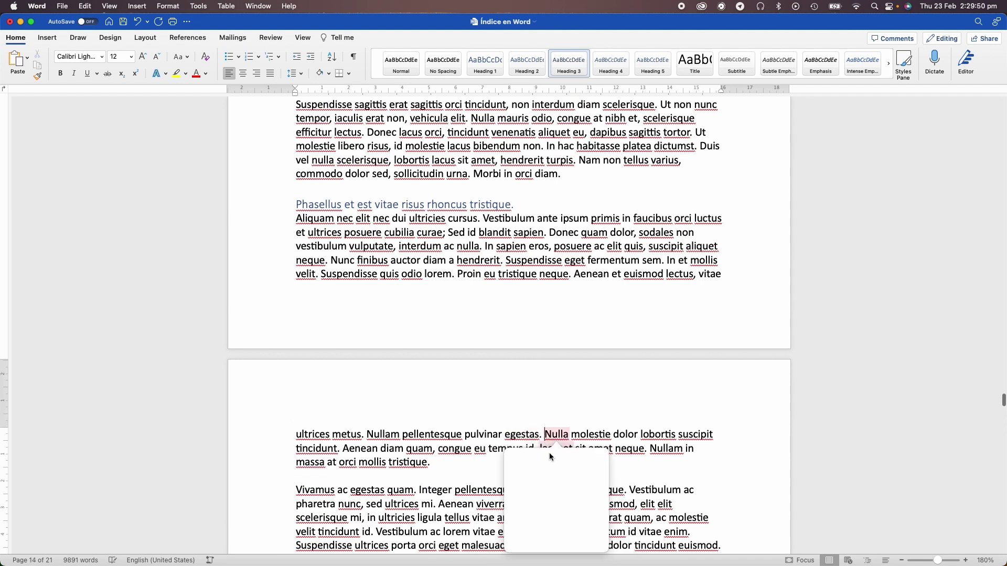
key("Return")
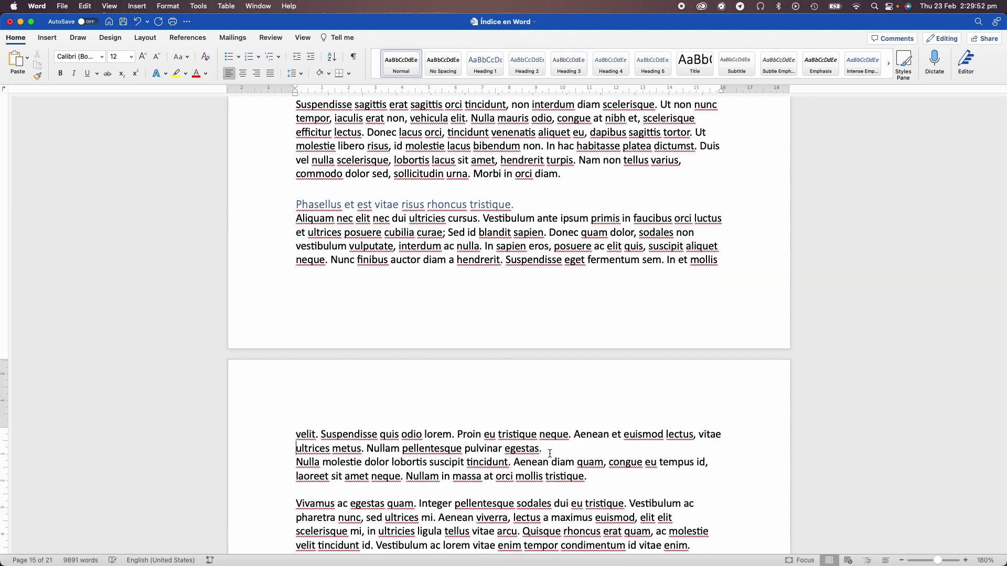
key("Down")
key("Return")
key("Return")
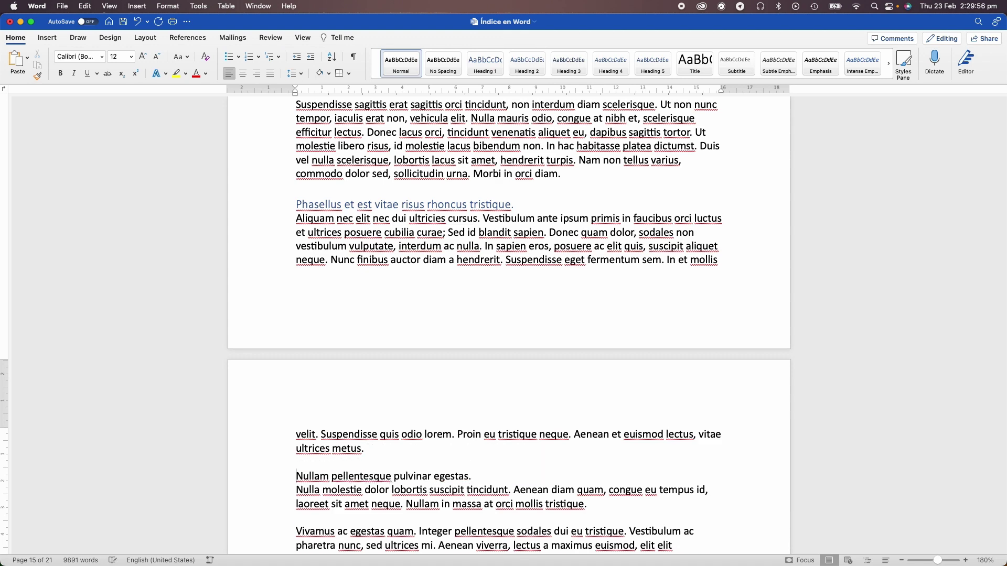
key("shift+Down")
left_click(569, 63)
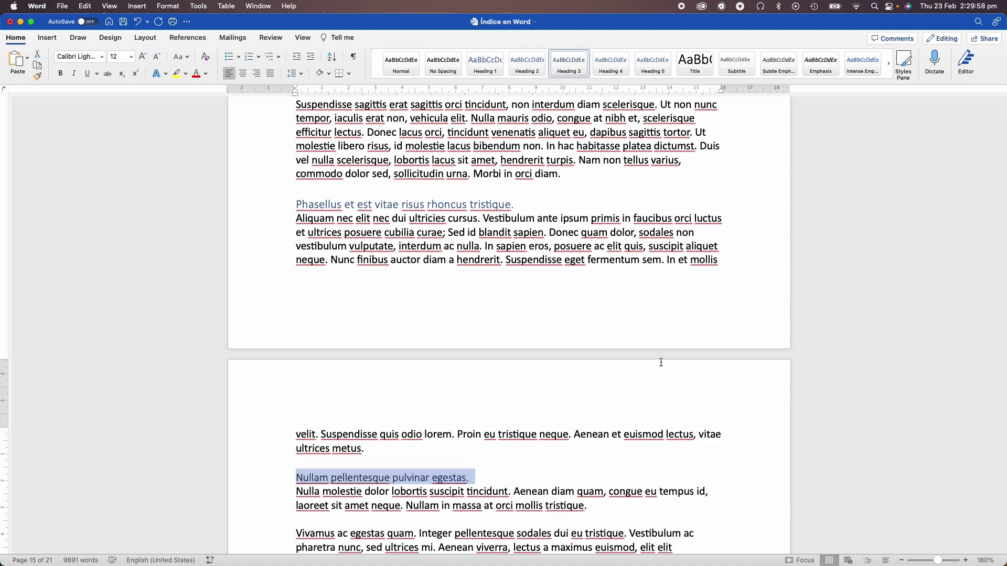
scroll(950, 430, "up", 5)
scroll(960, 383, "up", 10)
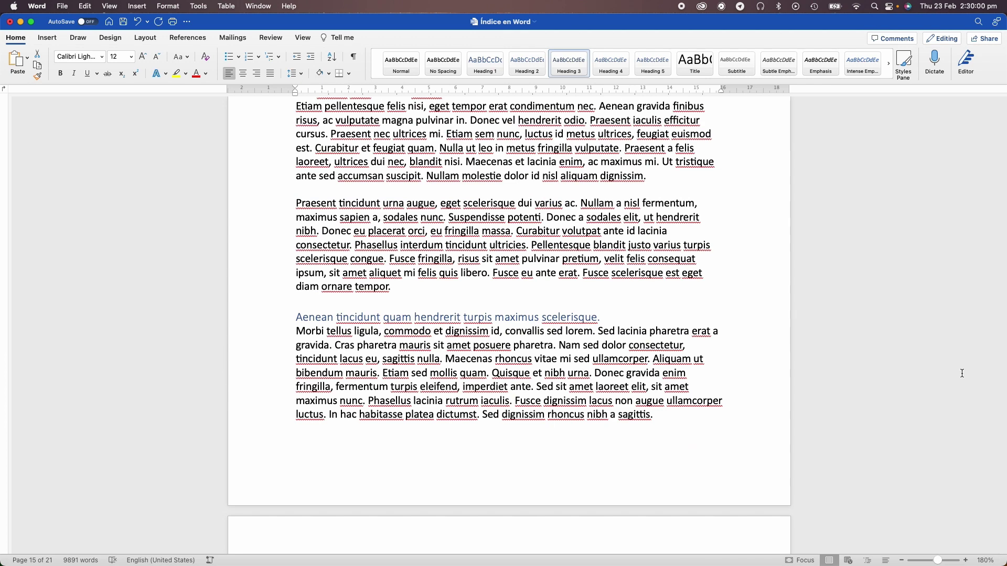
scroll(1001, 378, "down", 2)
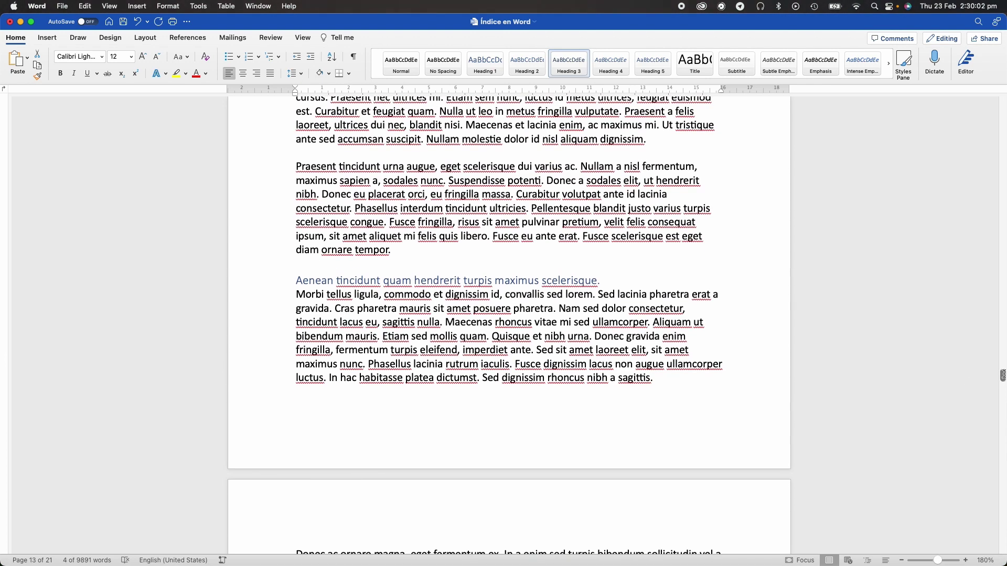
scroll(1002, 376, "up", 20)
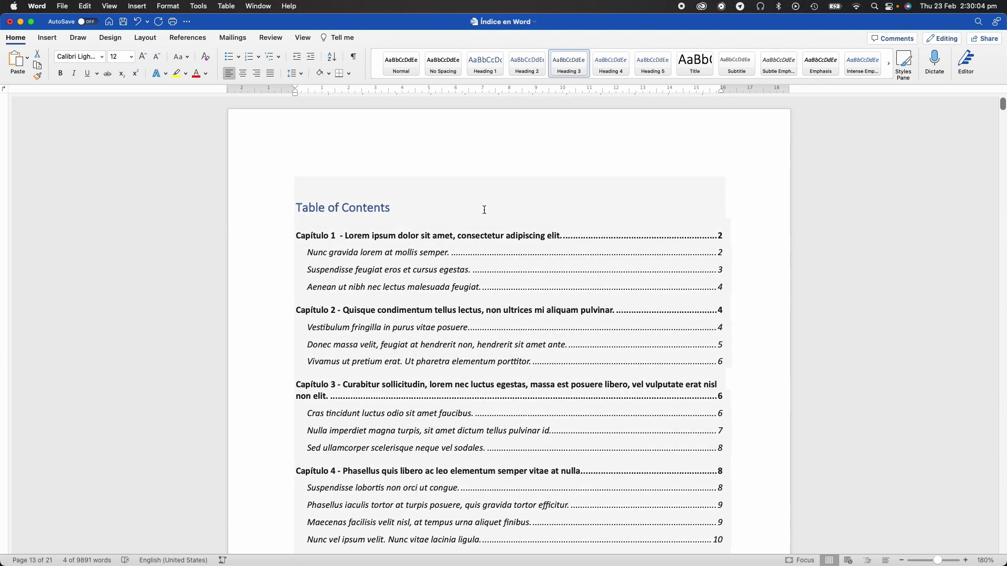
Update the entire table of contents to add Heading 3 entries like 'In hac habitasse platea dictumst.'
left_click(197, 38)
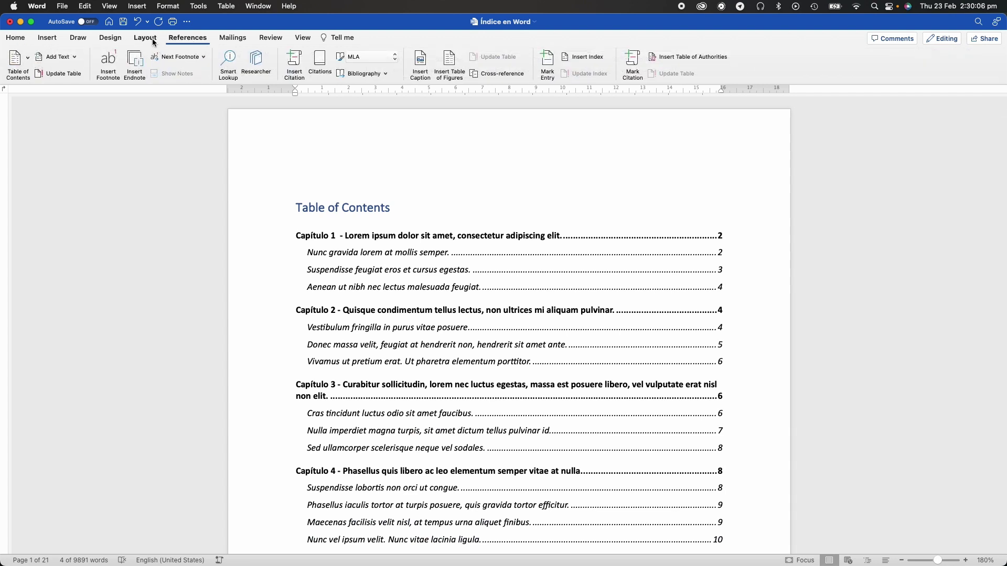
left_click(69, 74)
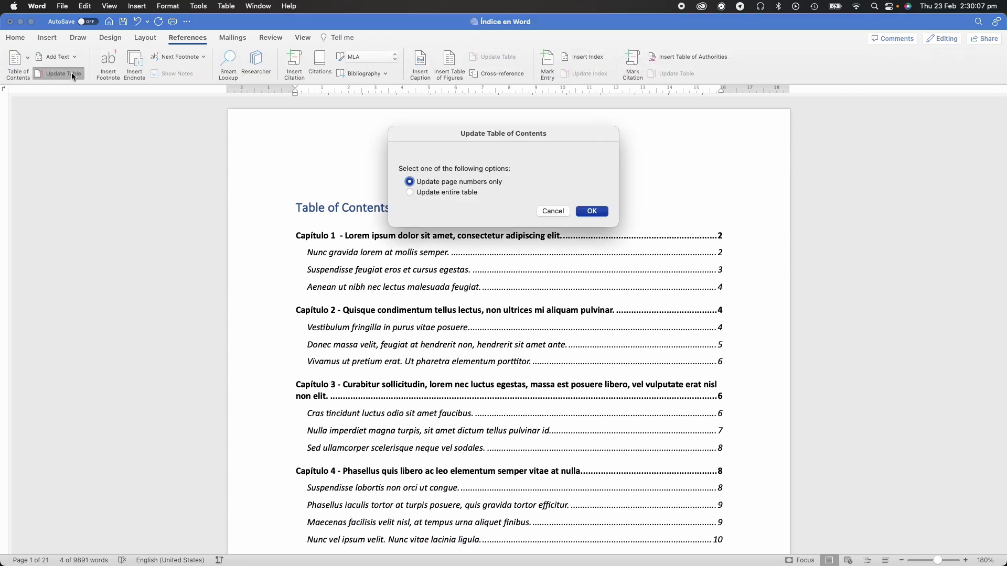
left_click(411, 192)
left_click(592, 211)
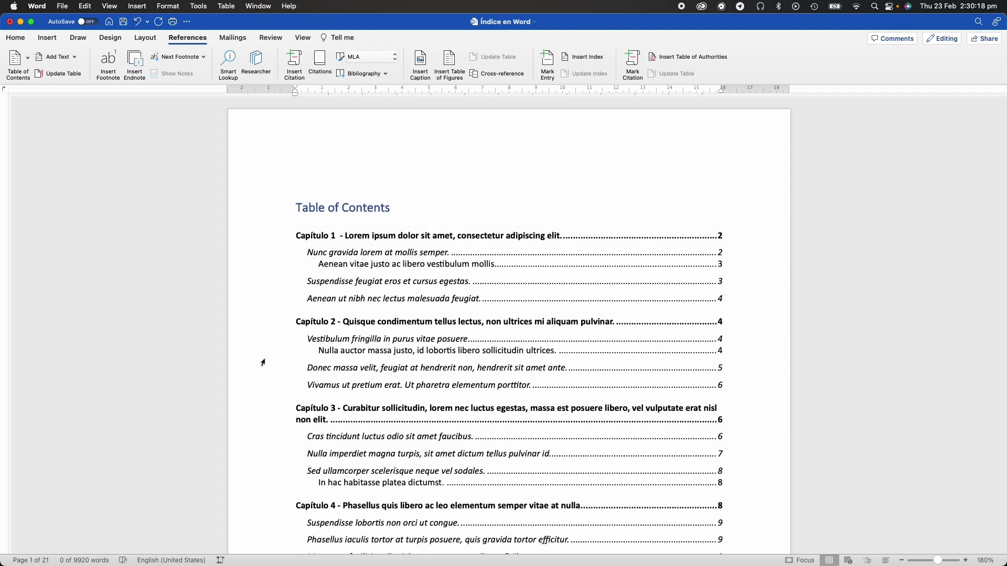
Scroll through the updated table of contents to review its entries
scroll(186, 331, "down", 5)
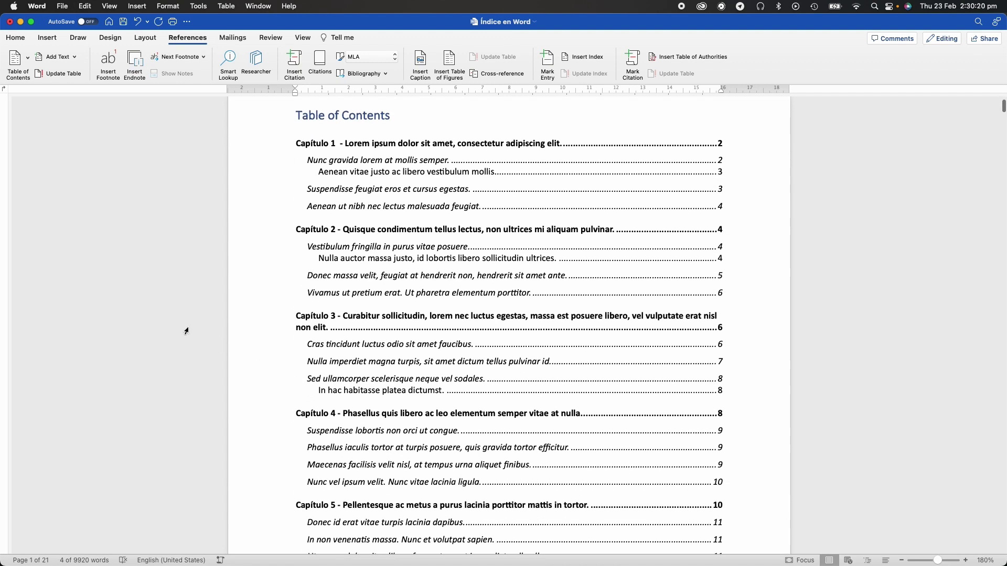
scroll(187, 331, "up", 1)
scroll(186, 331, "up", 3)
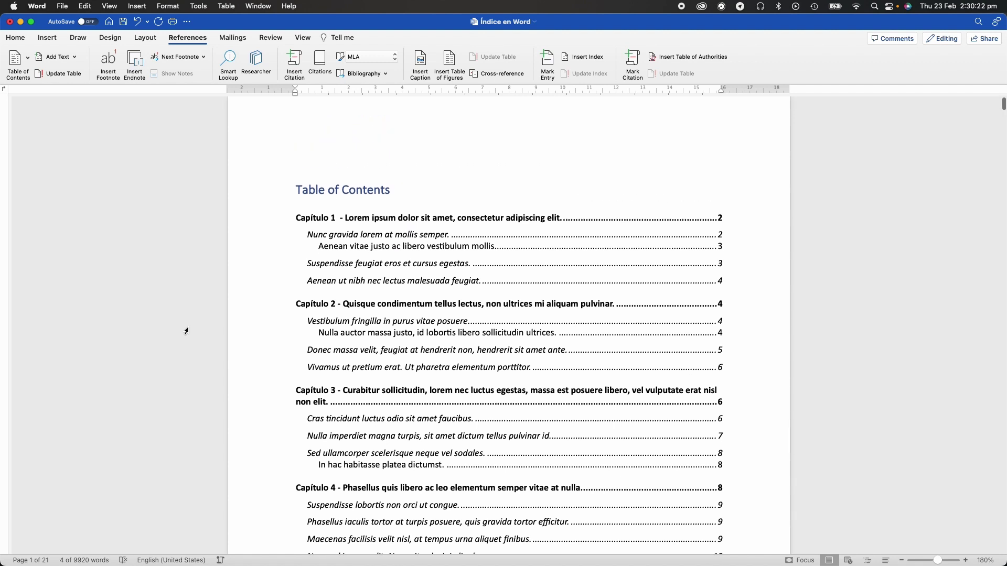
scroll(186, 331, "down", 4)
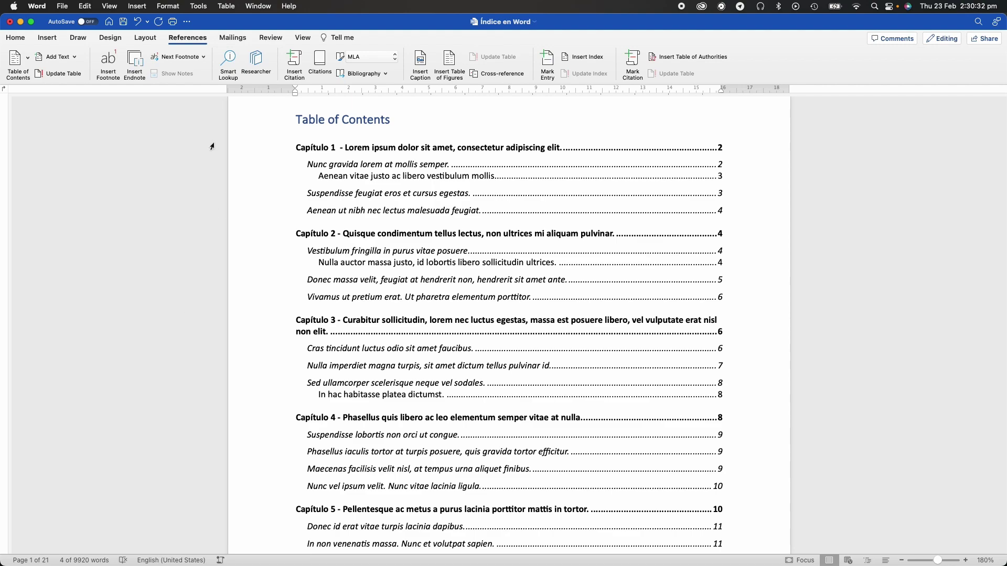
left_click(379, 270)
scroll(402, 329, "down", 15)
scroll(409, 321, "down", 5)
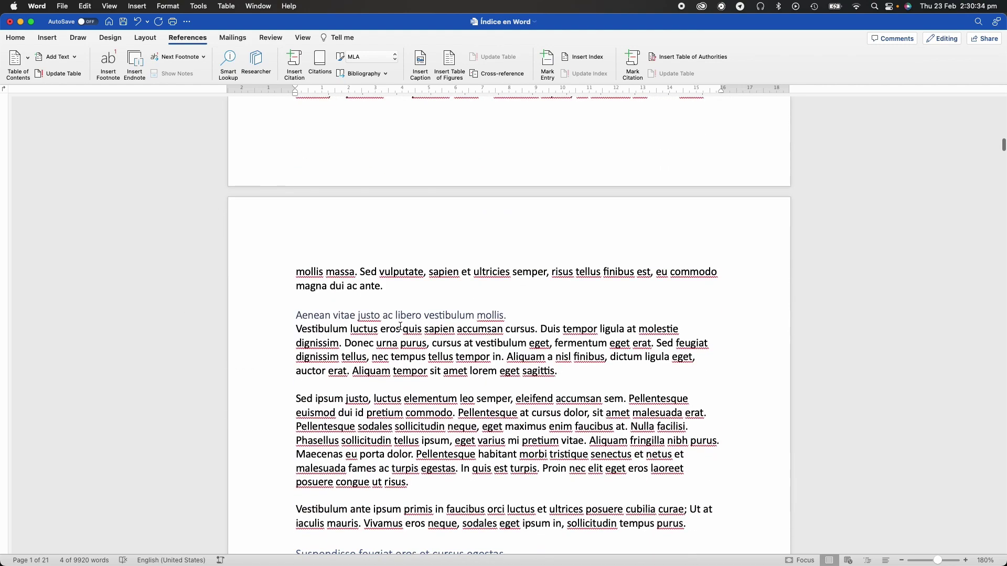
scroll(417, 316, "down", 3)
scroll(441, 243, "up", 5)
scroll(442, 245, "up", 10)
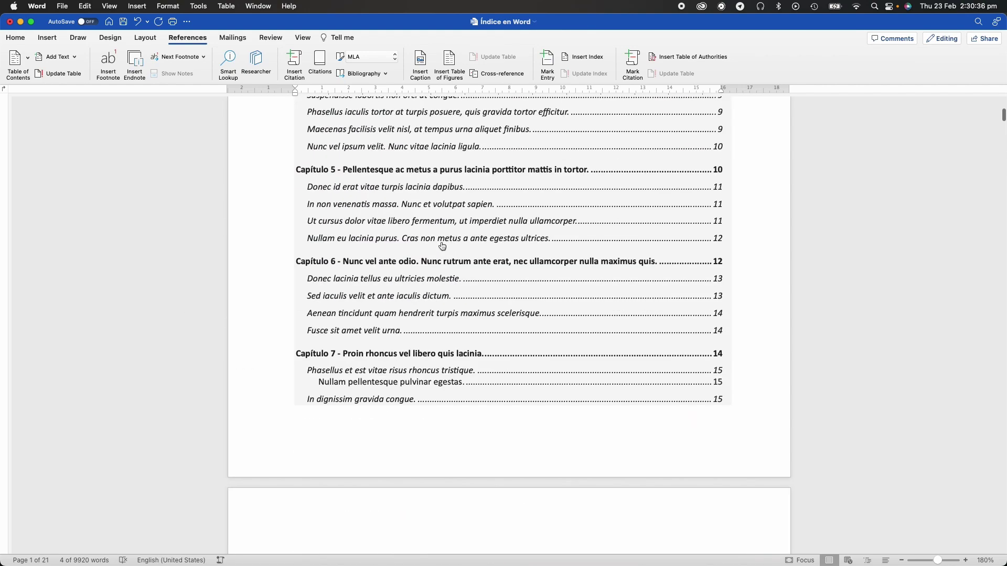
scroll(442, 246, "up", 8)
scroll(443, 247, "up", 1)
Scroll down to the 'Aenean vitae justo ac libero vestibulum mollis.' subheading on page 3
scroll(442, 246, "down", 15)
scroll(442, 247, "down", 6)
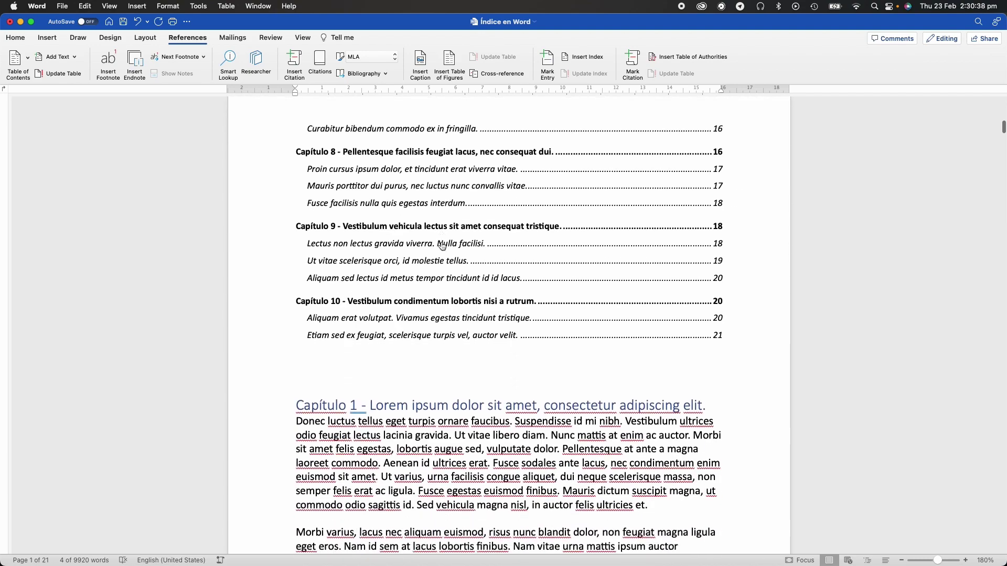
scroll(441, 244, "down", 4)
scroll(440, 243, "down", 4)
scroll(441, 243, "down", 1)
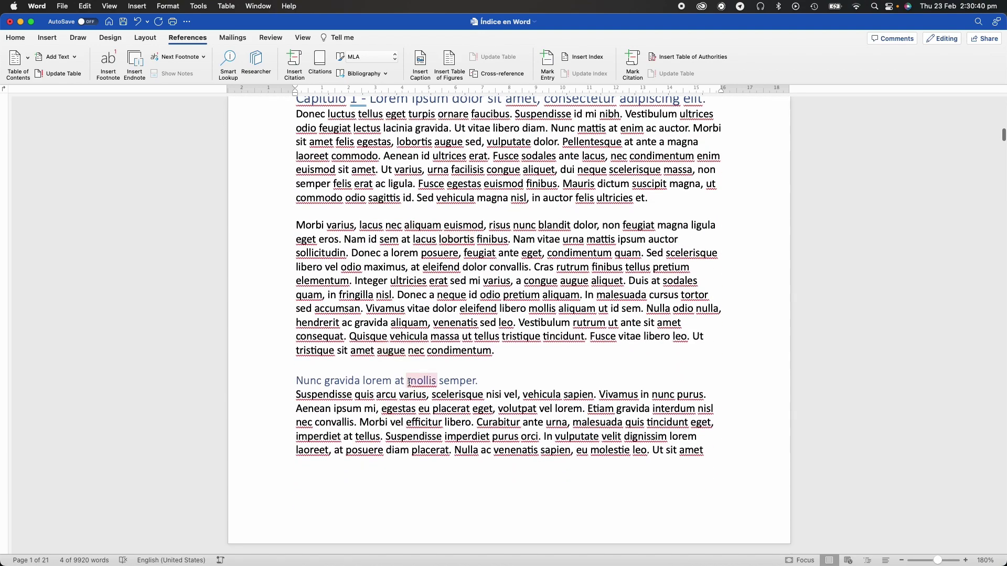
scroll(412, 381, "down", 5)
scroll(410, 382, "down", 8)
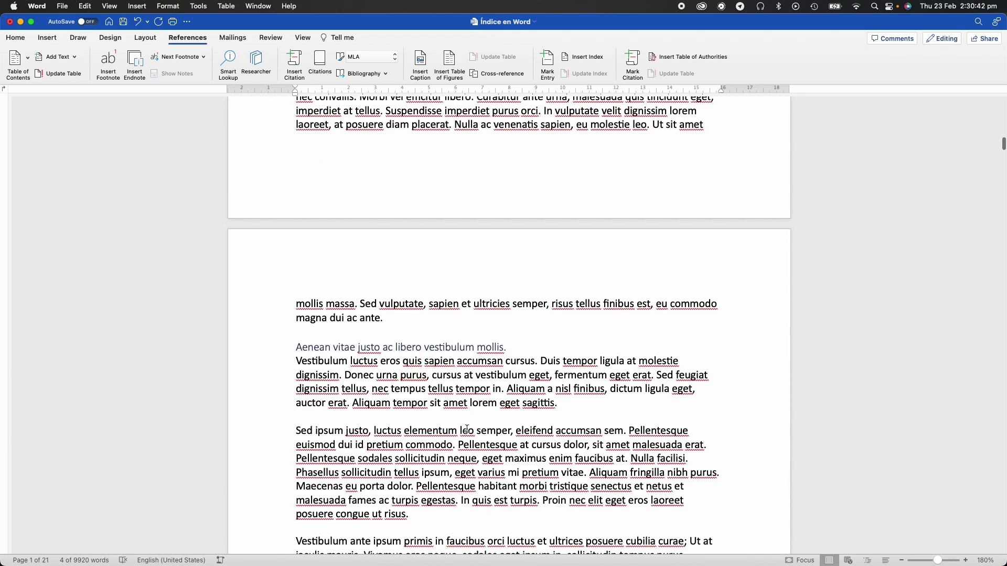
Break 'Sed ipsum justo, luctus elementum leo semper, eleifend accumsan sem.' onto its own line as Heading 4
left_click(627, 430)
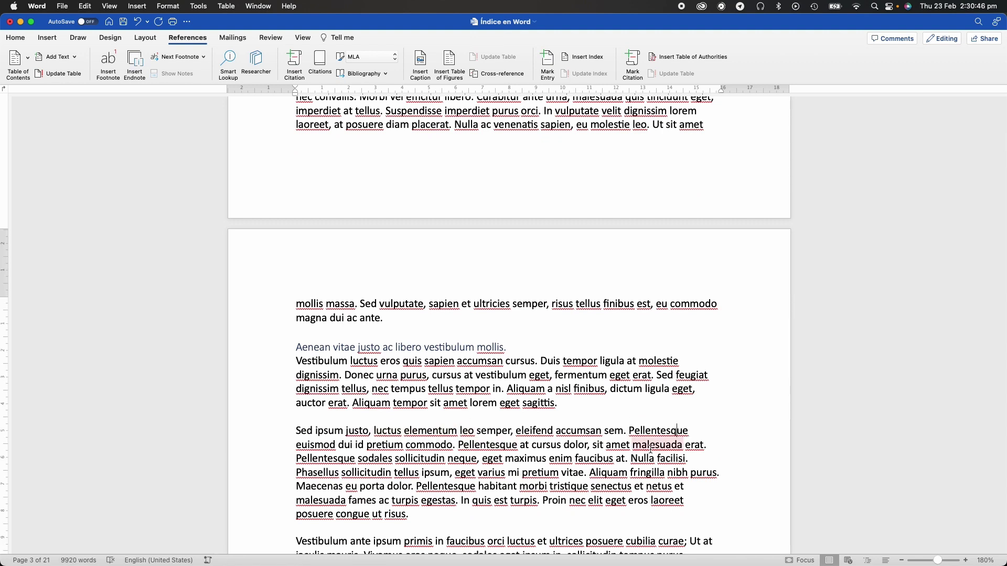
key("shift+Return")
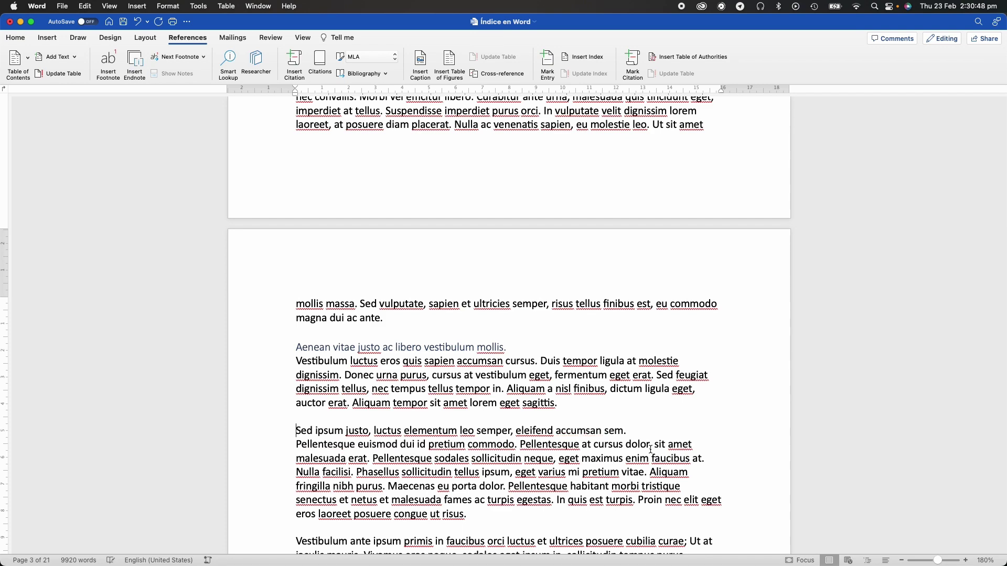
key("shift+Up")
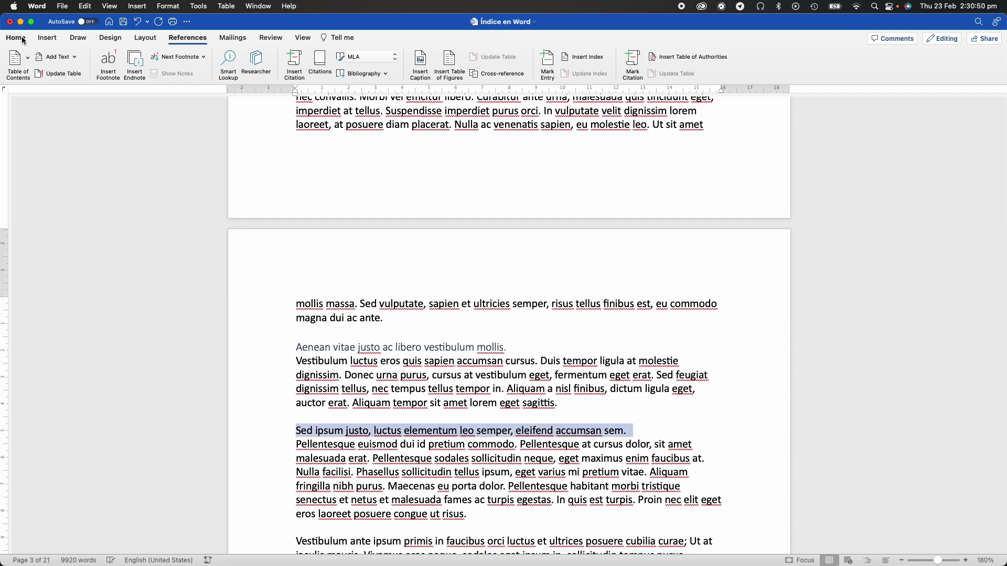
left_click(16, 38)
left_click(611, 64)
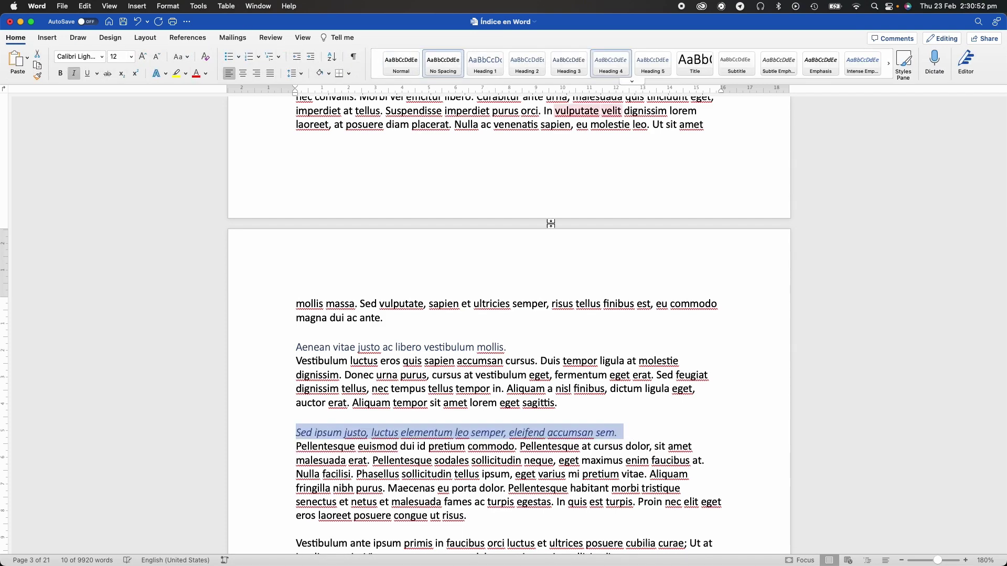
scroll(509, 325, "up", 15)
scroll(510, 330, "up", 3)
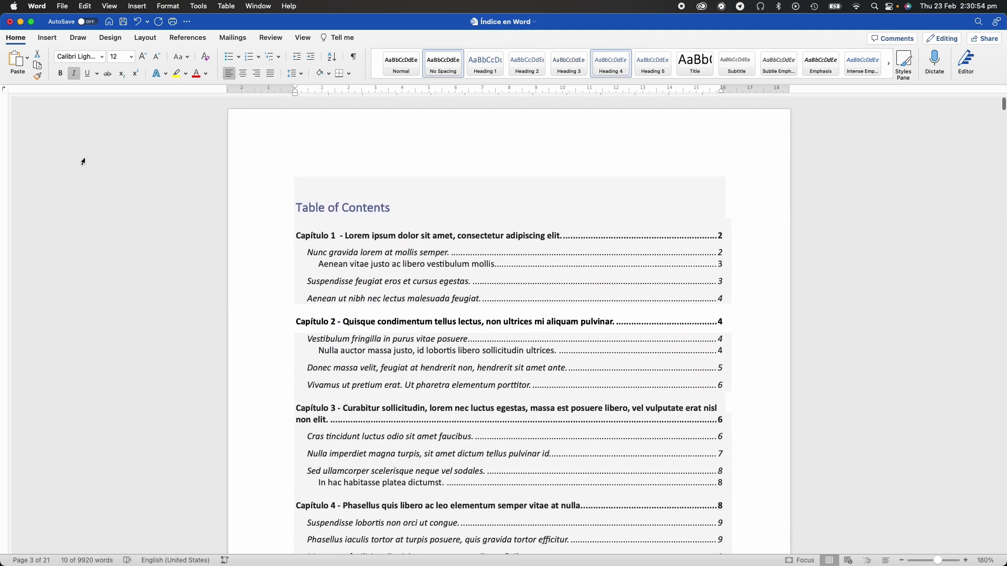
left_click(187, 39)
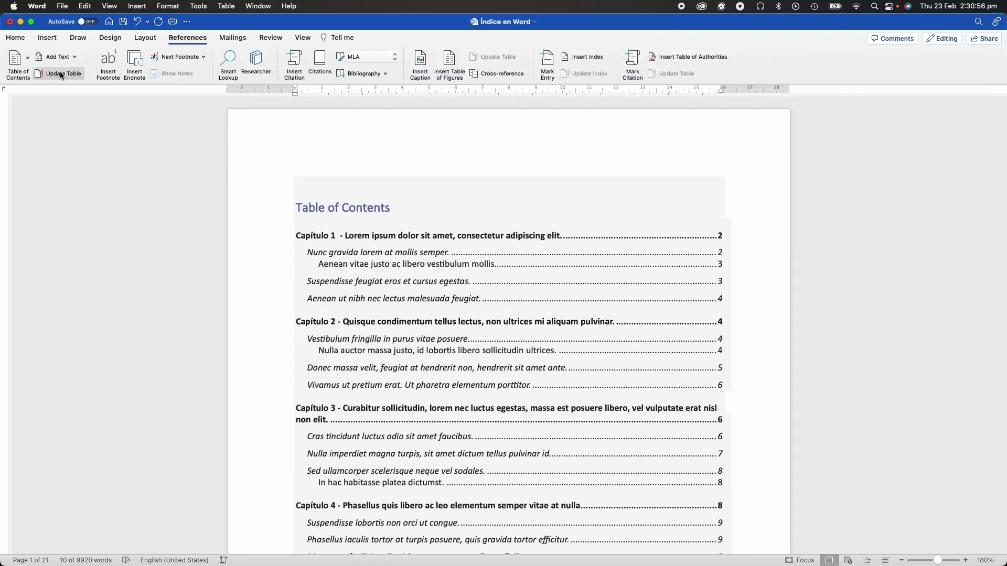
Update the entire table of contents to include the new subheadings
left_click(75, 74)
left_click(410, 193)
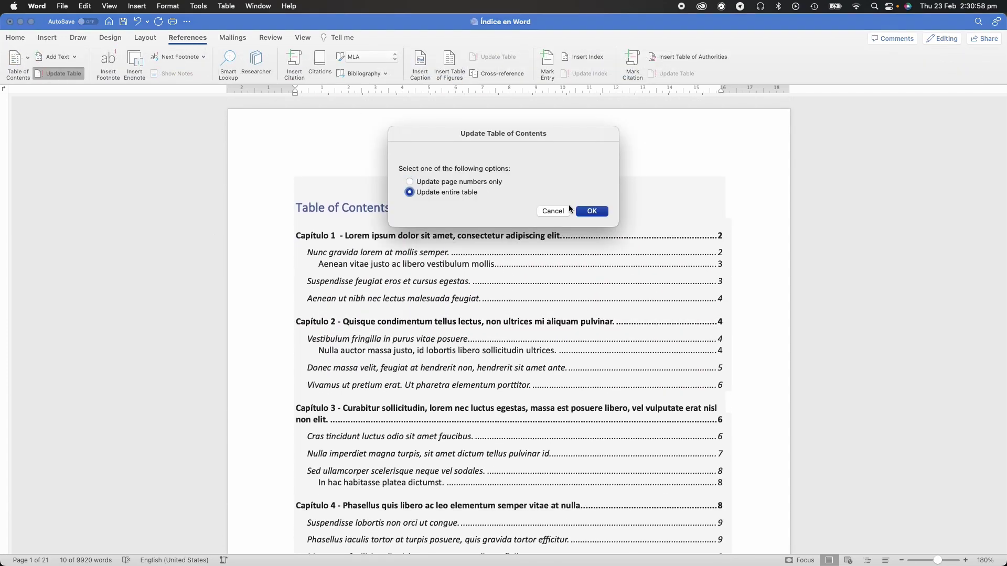
left_click(590, 212)
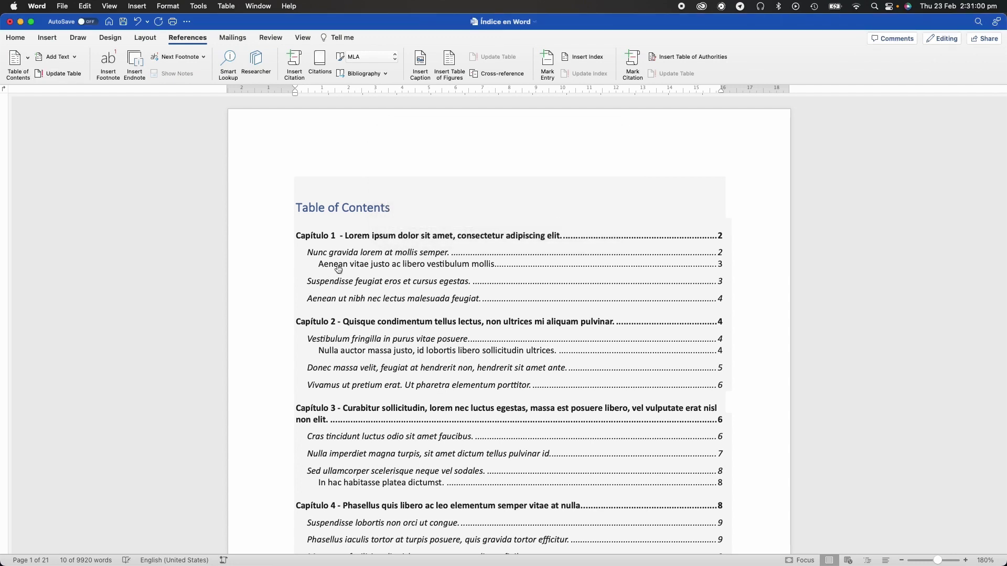
left_click(362, 273)
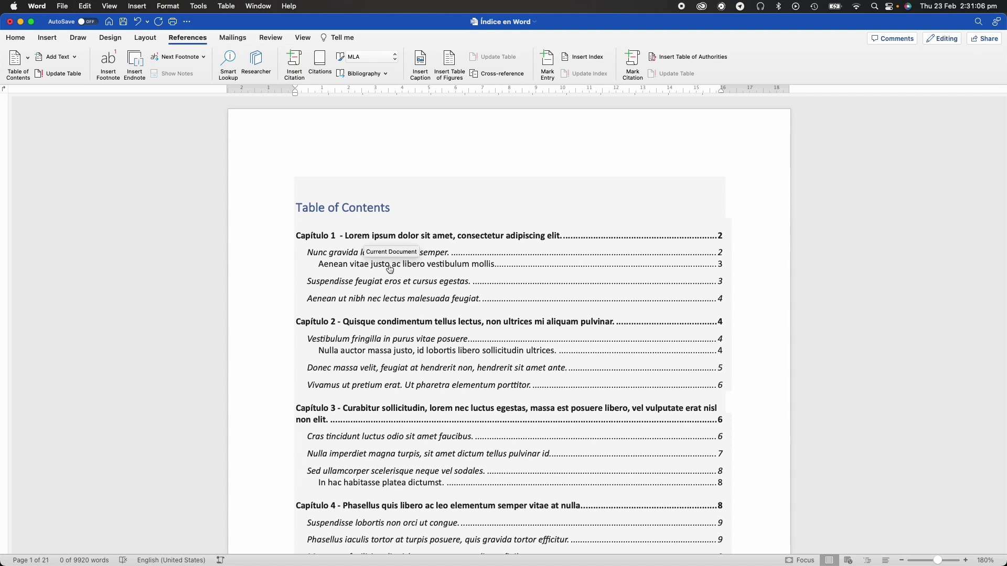
left_click(826, 283)
Follow the Aenean vitae justo entry and confirm the Sed ipsum line uses Heading 4
left_click(586, 269)
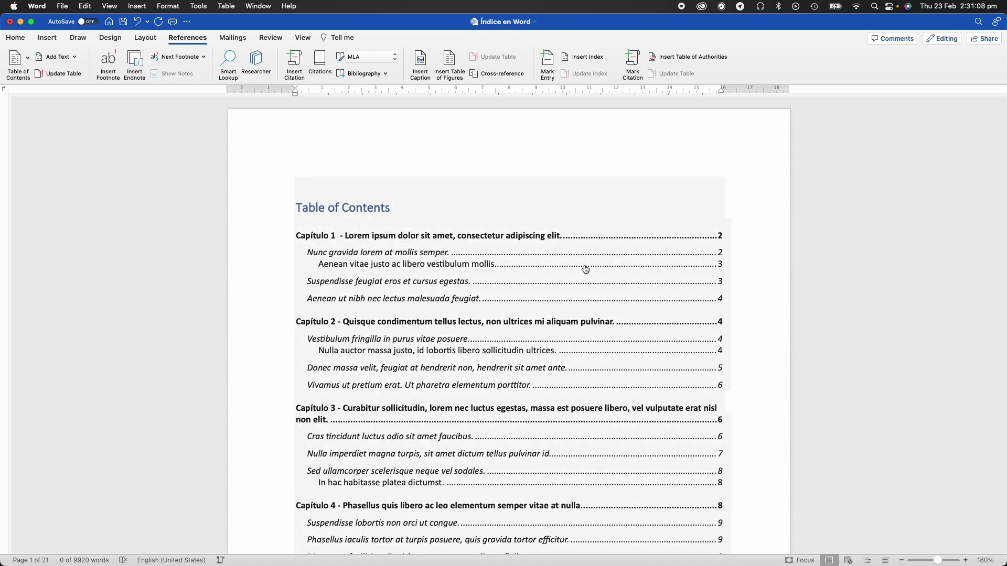
left_click(586, 269)
left_click(501, 247)
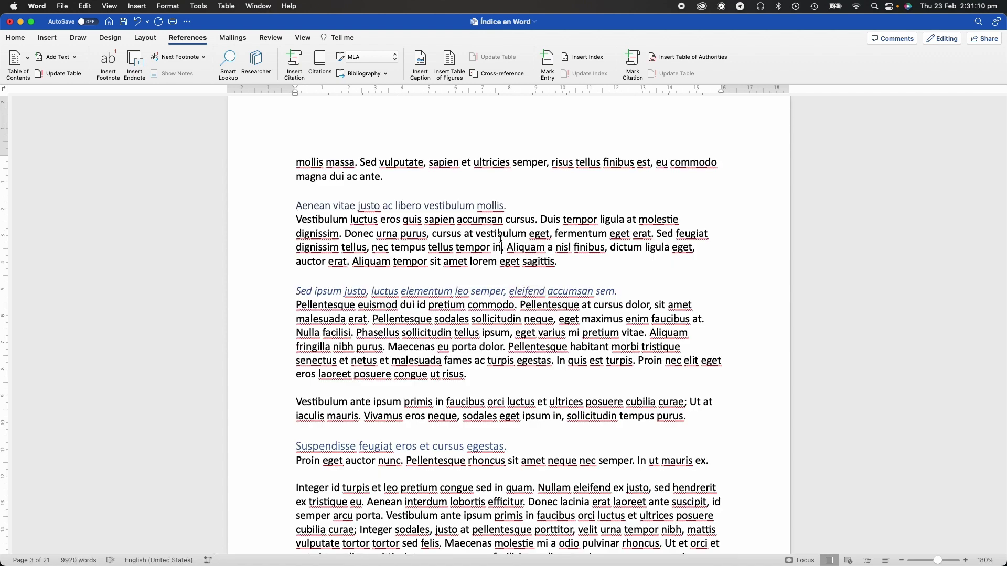
left_click(268, 294)
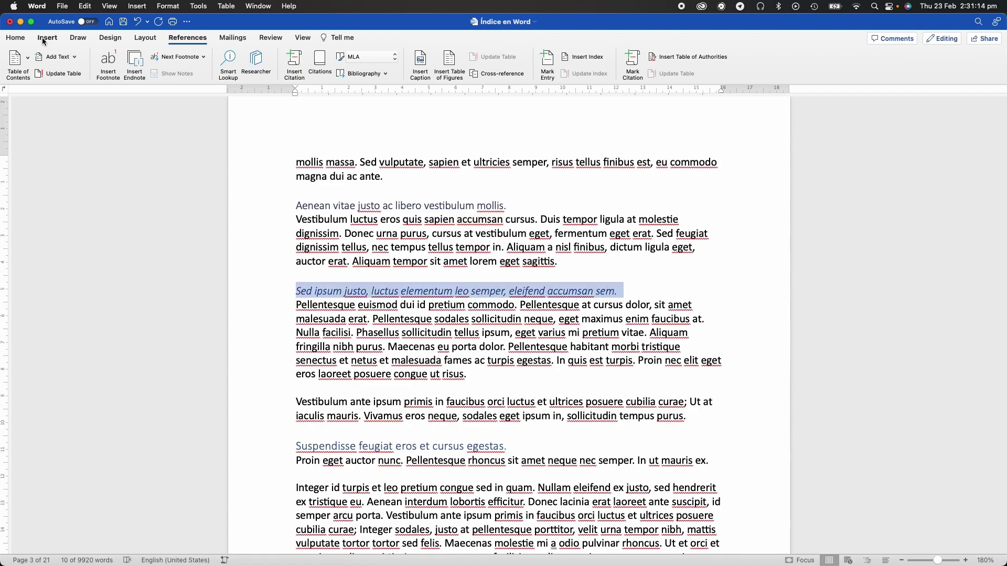
left_click(9, 38)
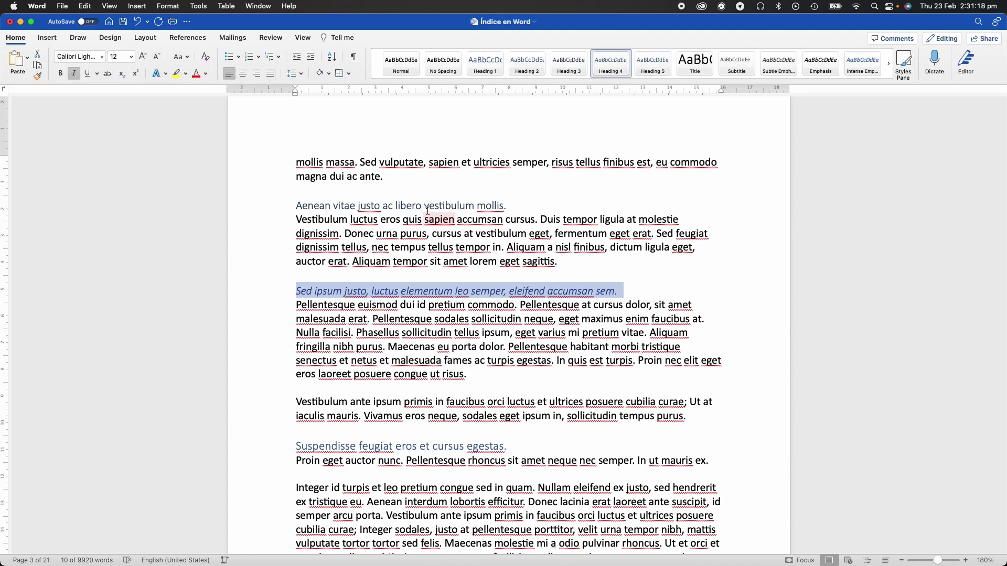
scroll(582, 225, "up", 20)
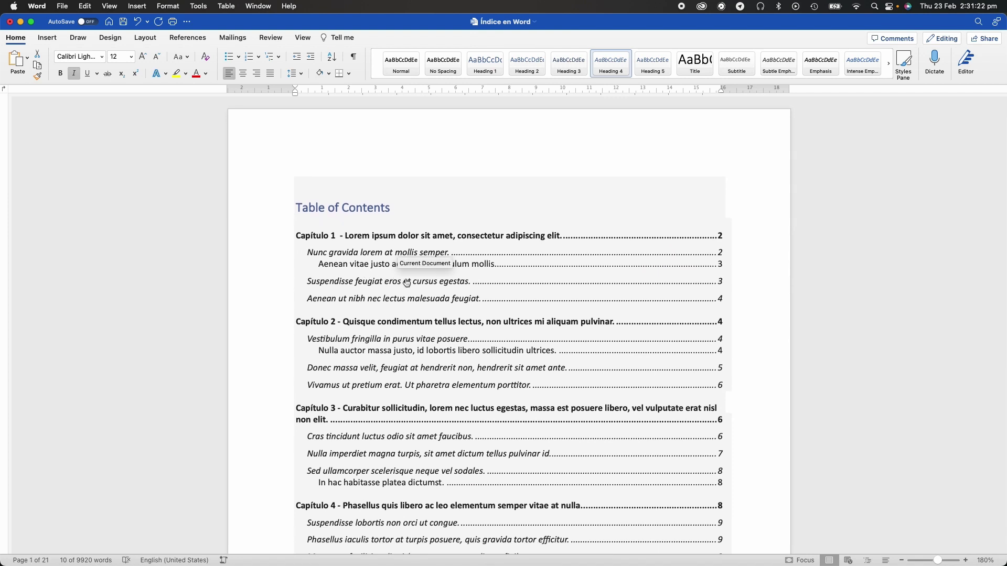
left_click(417, 266)
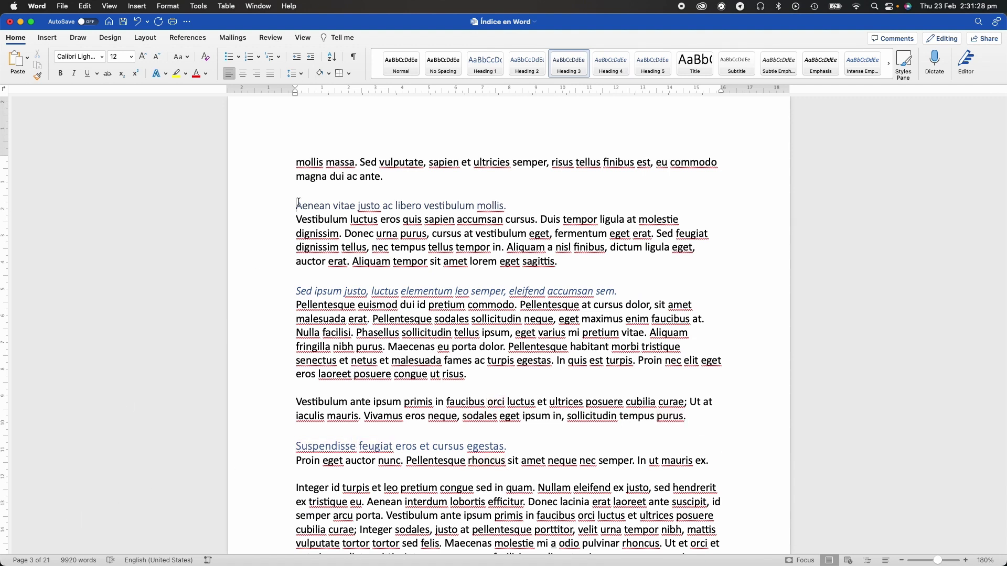
left_click(275, 292)
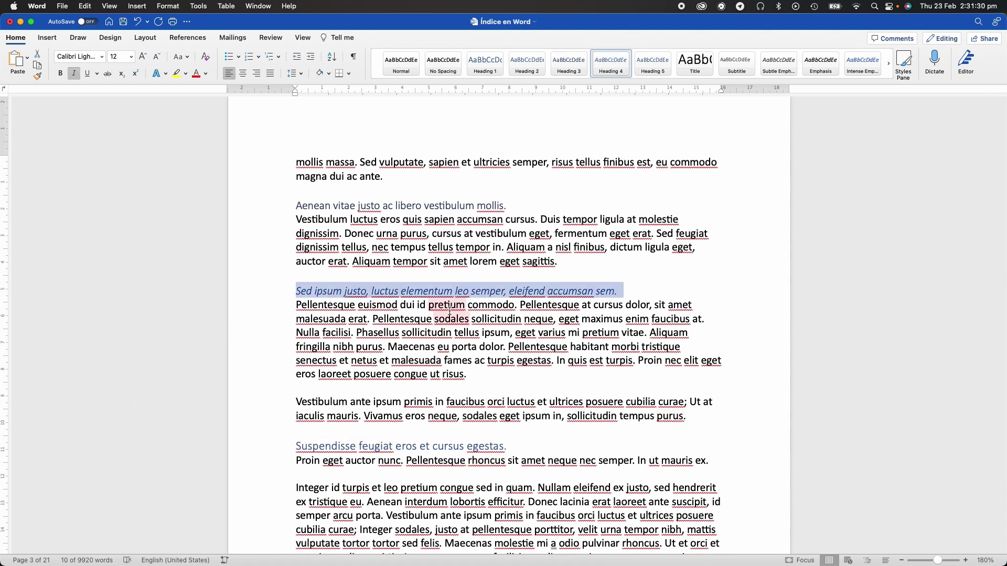
scroll(450, 311, "up", 15)
scroll(450, 311, "up", 5)
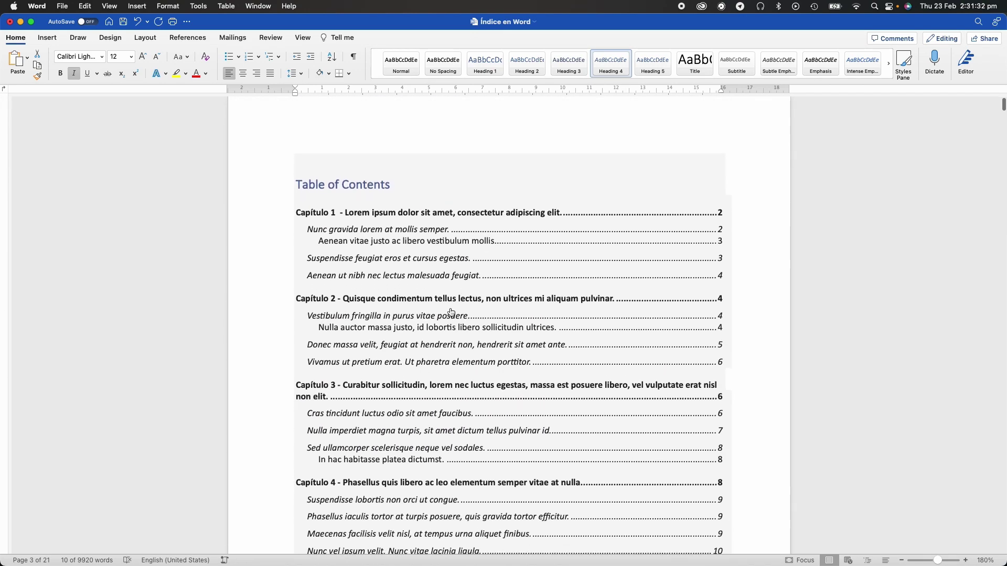
scroll(452, 312, "down", 2)
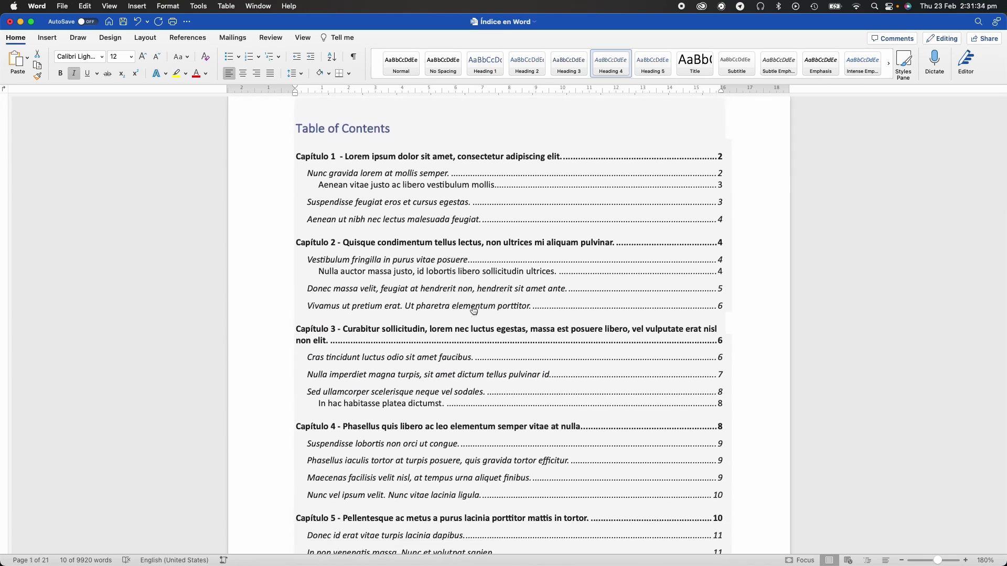